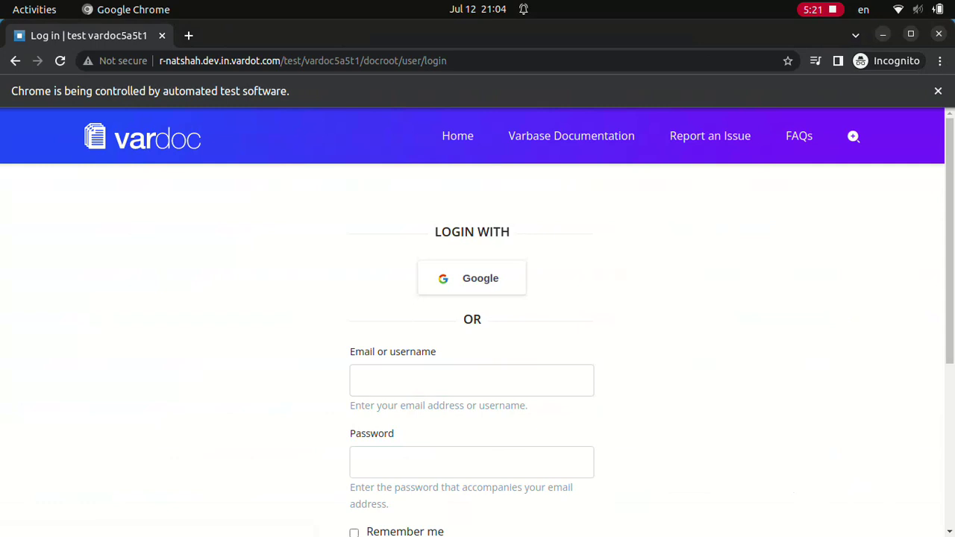
- Sign in as webmaster and view the account's new content and favorite content lists
{"action": "type", "text": "webmaster"}
{"action": "scroll", "coordinate": [473, 336], "scroll_direction": "down", "scroll_amount": 5}
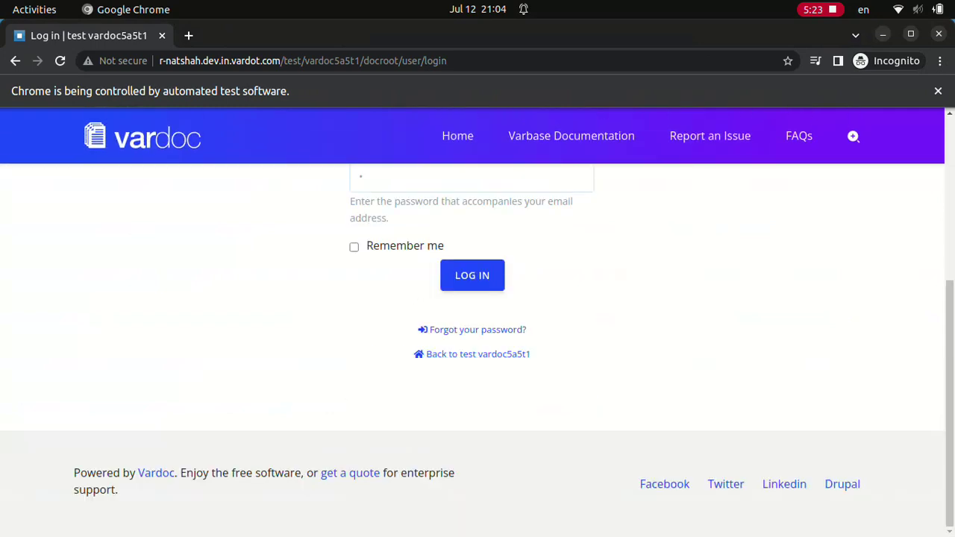
{"action": "key", "text": "Return"}
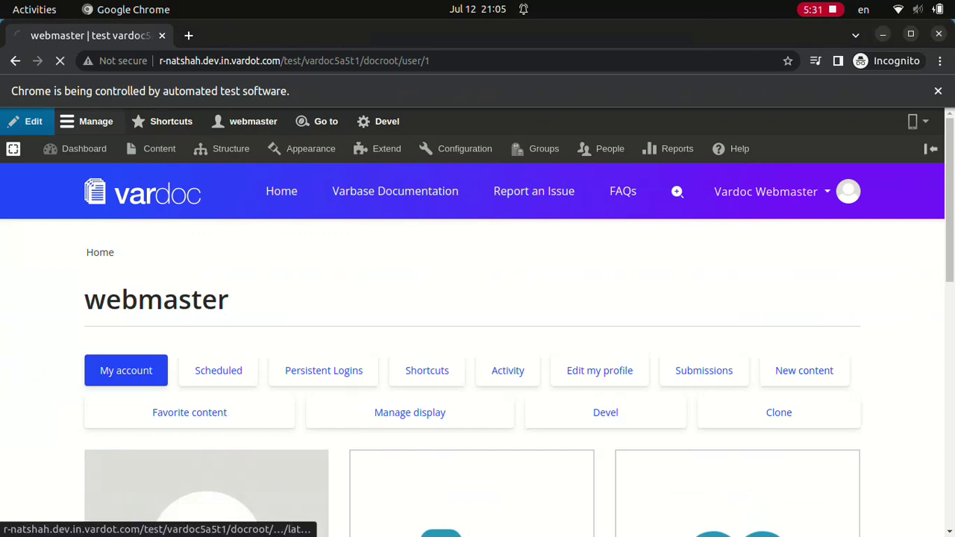
{"action": "left_click", "coordinate": [804, 370]}
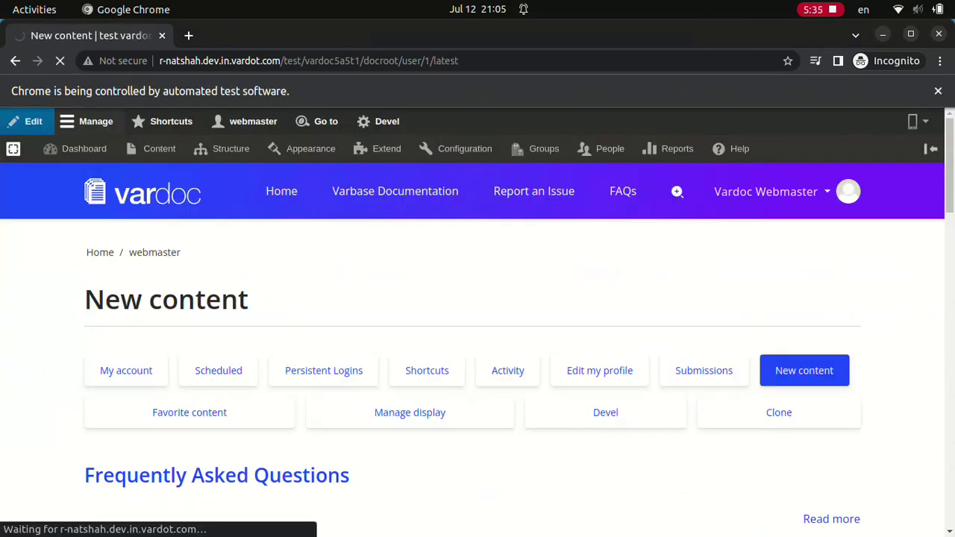
{"action": "left_click", "coordinate": [189, 412]}
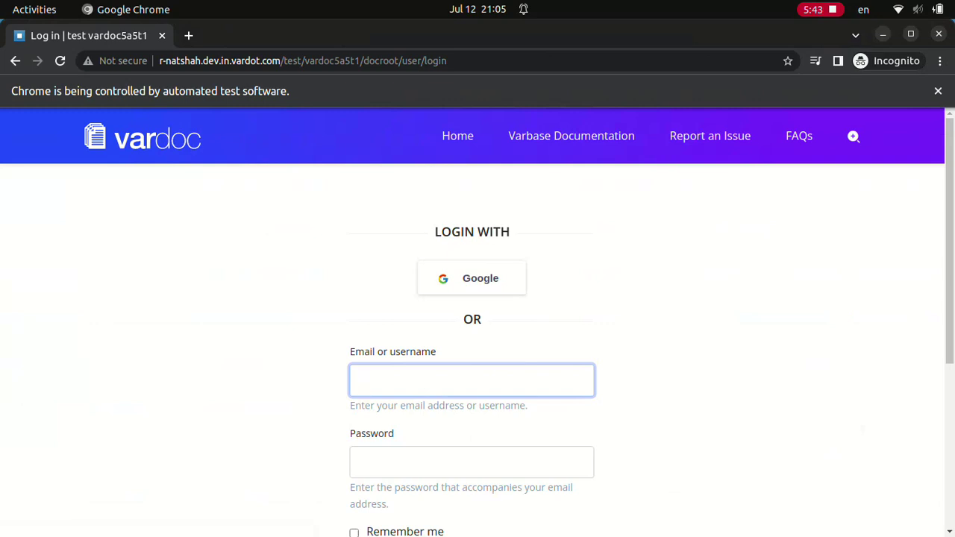
- Log in as webmaster twice more, entering the password on the second attempt
{"action": "type", "text": "webmaster"}
{"action": "scroll", "coordinate": [472, 335], "scroll_direction": "down", "scroll_amount": 4}
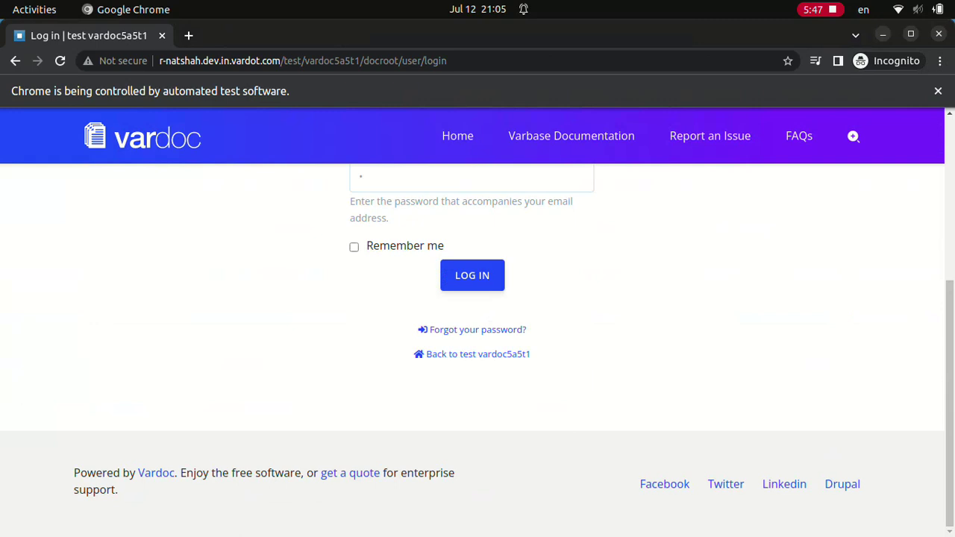
{"action": "key", "text": "Return"}
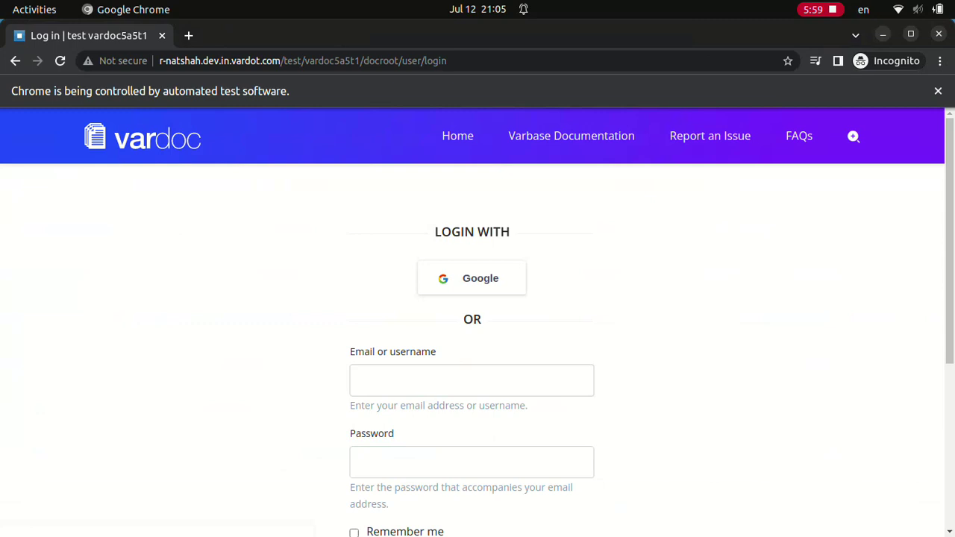
{"action": "type", "text": "webmaster"}
{"action": "left_click", "coordinate": [472, 462]}
{"action": "type", "text": "w"}
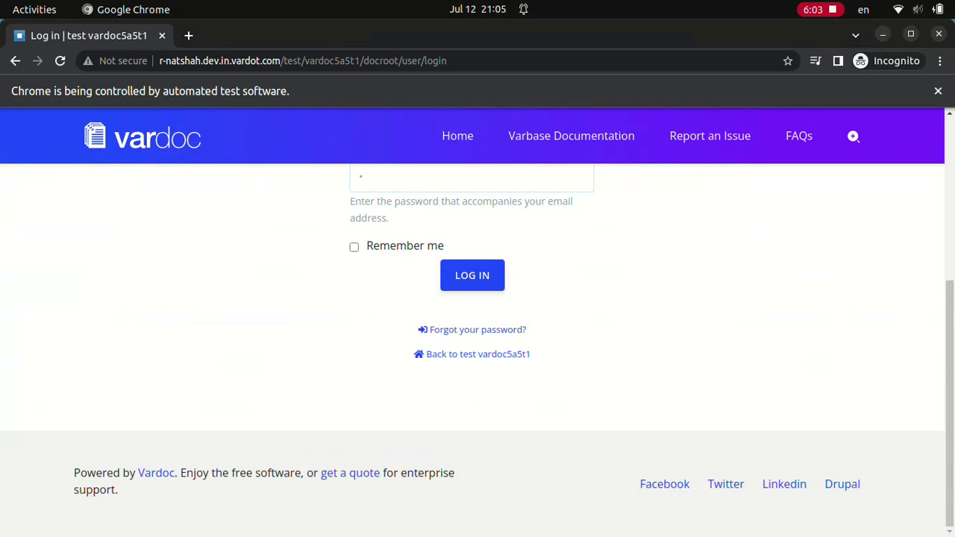
{"action": "key", "text": "Return"}
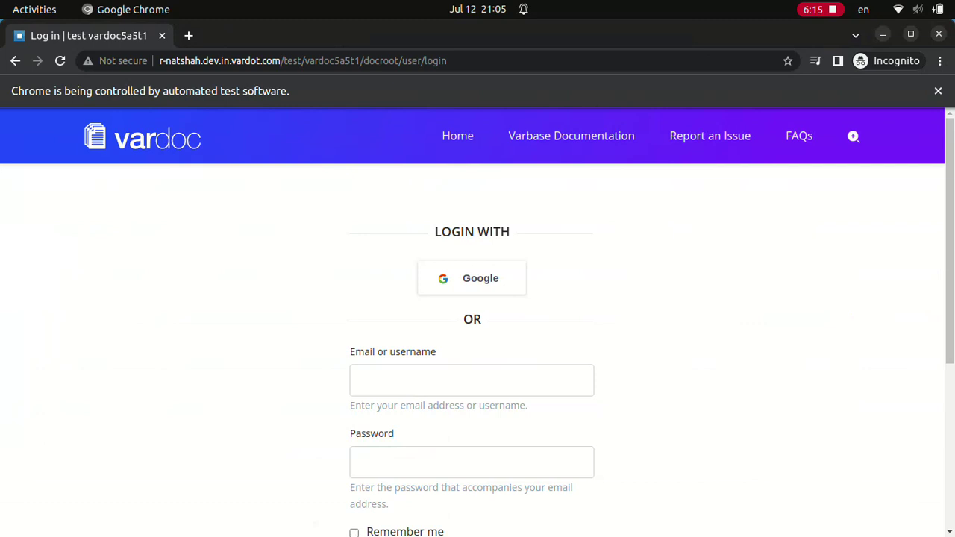
- Repeat the webmaster login two more times, filling in username and password
{"action": "left_click", "coordinate": [472, 380]}
{"action": "type", "text": "webmaster"}
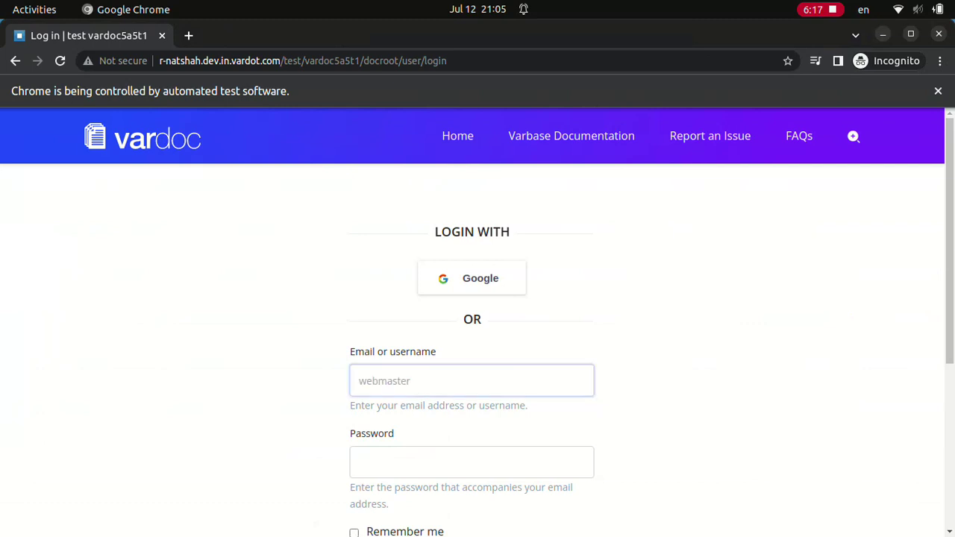
{"action": "left_click", "coordinate": [471, 462]}
{"action": "scroll", "coordinate": [477, 336], "scroll_direction": "down", "scroll_amount": 4}
{"action": "key", "text": "Return"}
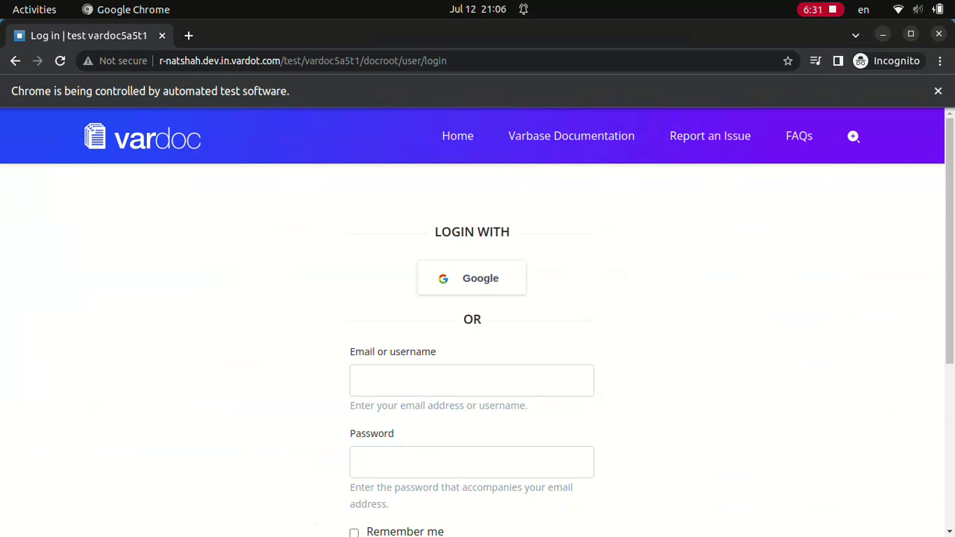
{"action": "type", "text": "webmaster"}
{"action": "scroll", "coordinate": [478, 336], "scroll_direction": "down", "scroll_amount": 4}
{"action": "key", "text": "Return"}
- Submit further webmaster logins until the admin Dashboard appears
{"action": "type", "text": "webmaster"}
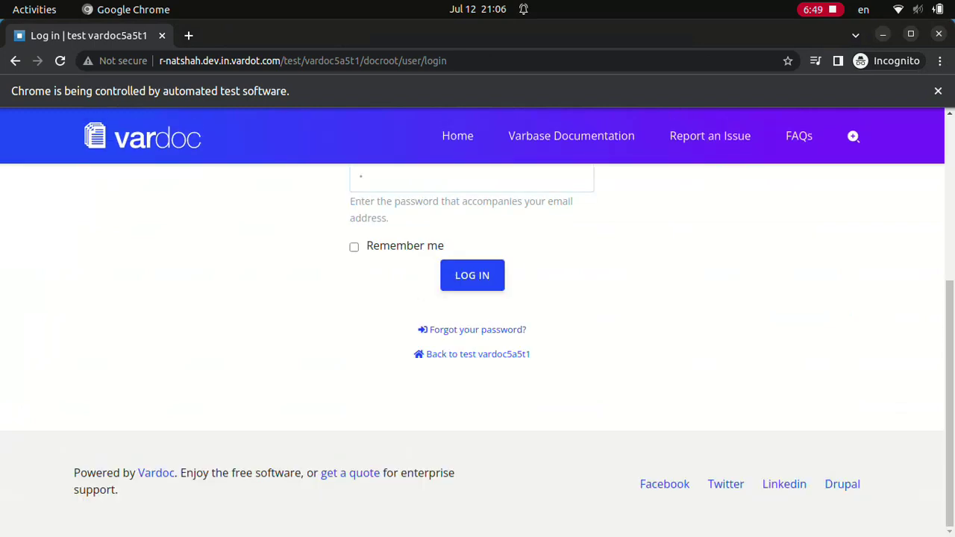
{"action": "key", "text": "Return"}
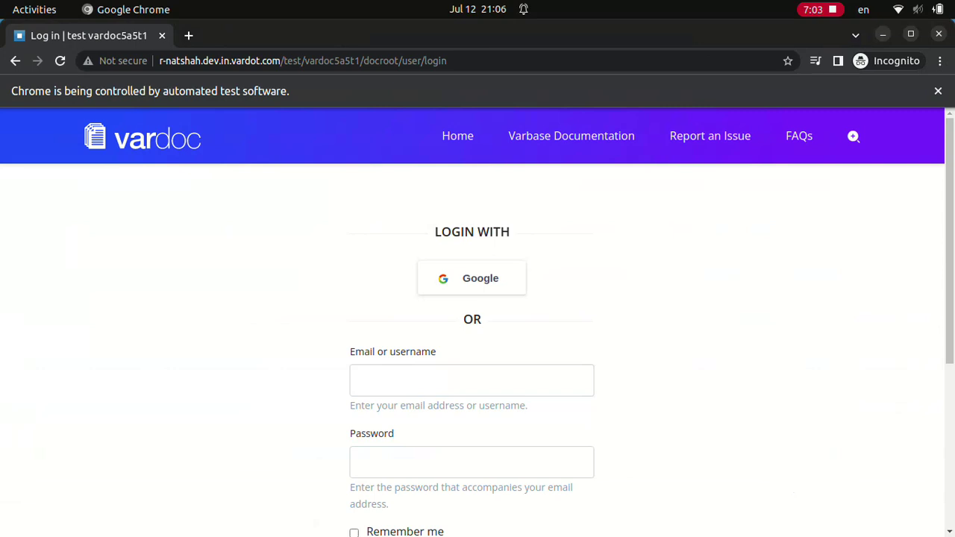
{"action": "type", "text": "webmaster"}
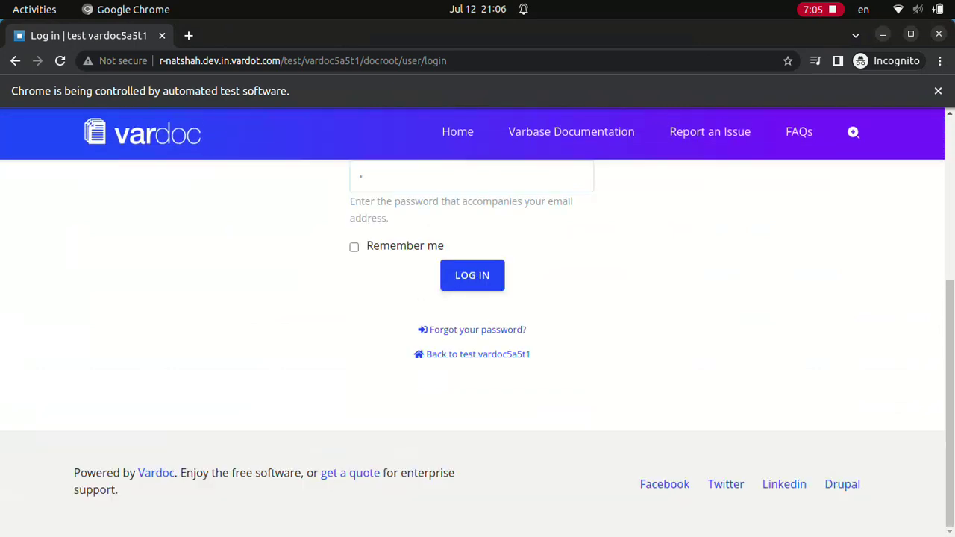
{"action": "key", "text": "Return"}
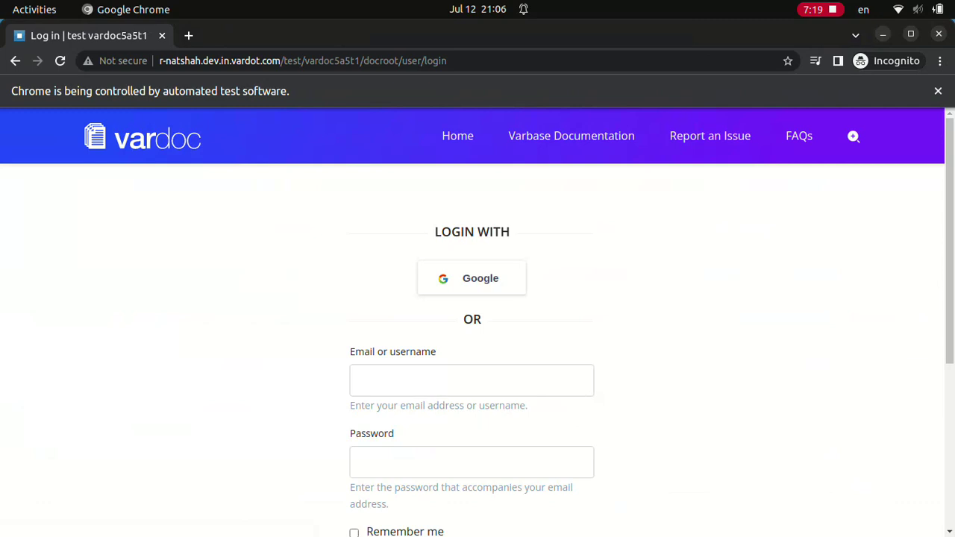
{"action": "type", "text": "webmaster"}
{"action": "scroll", "coordinate": [472, 335], "scroll_direction": "down", "scroll_amount": 4}
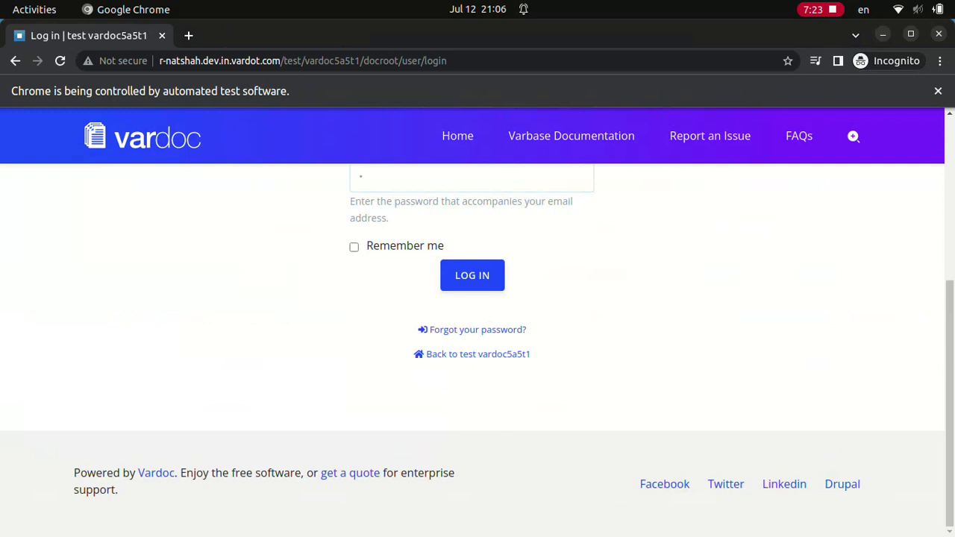
{"action": "key", "text": "Return"}
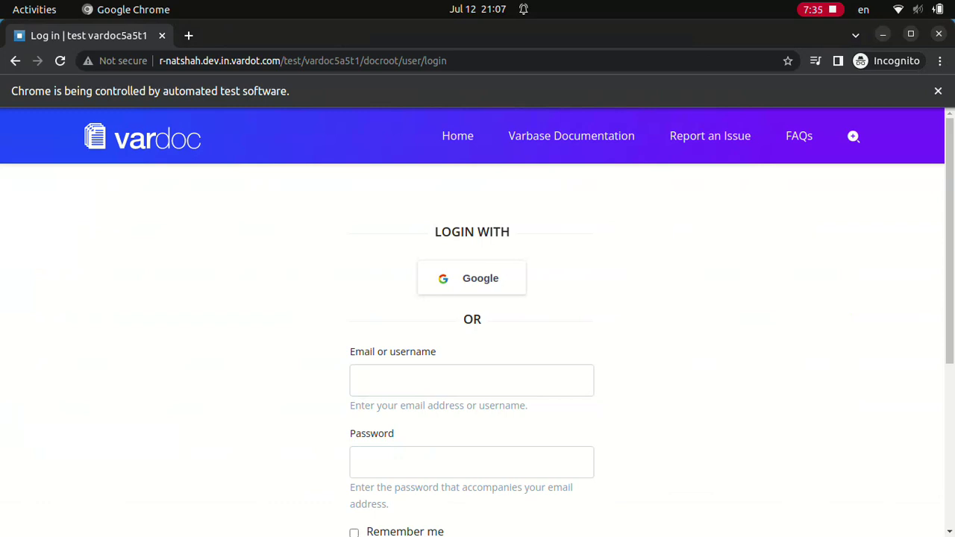
{"action": "type", "text": "webmaster*"}
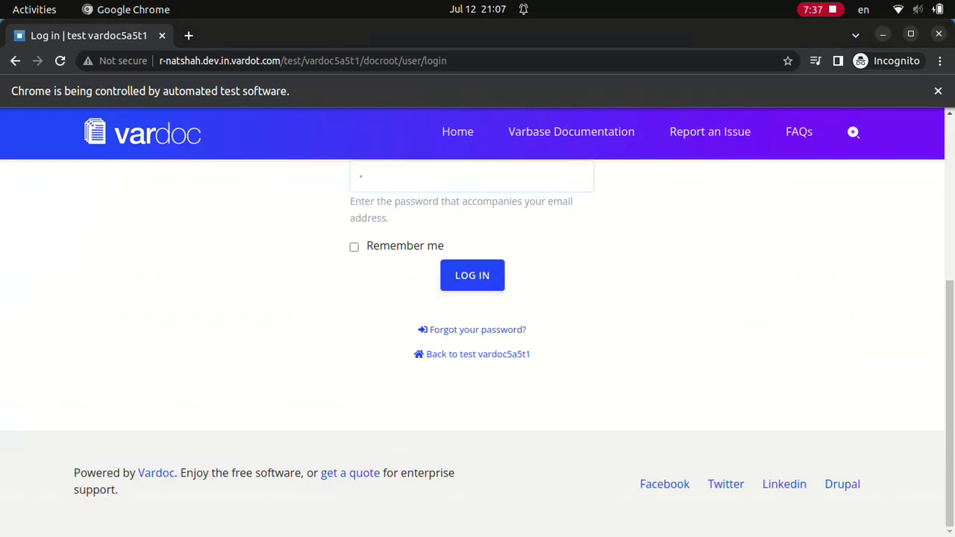
{"action": "key", "text": "Return"}
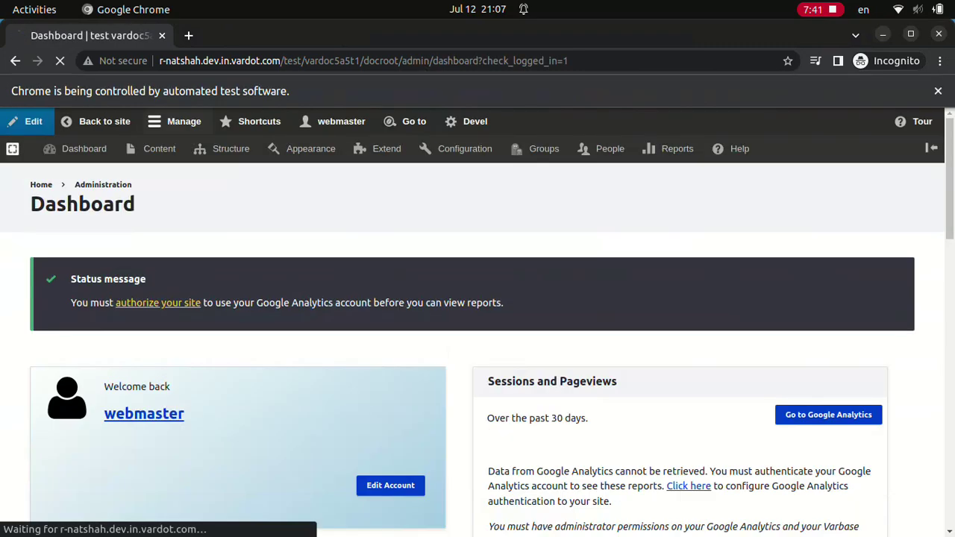
- Load the admin/structure/views address and log in as webmaster at the login prompt
{"action": "key", "text": "ctrl+l"}
{"action": "key", "text": "Return"}
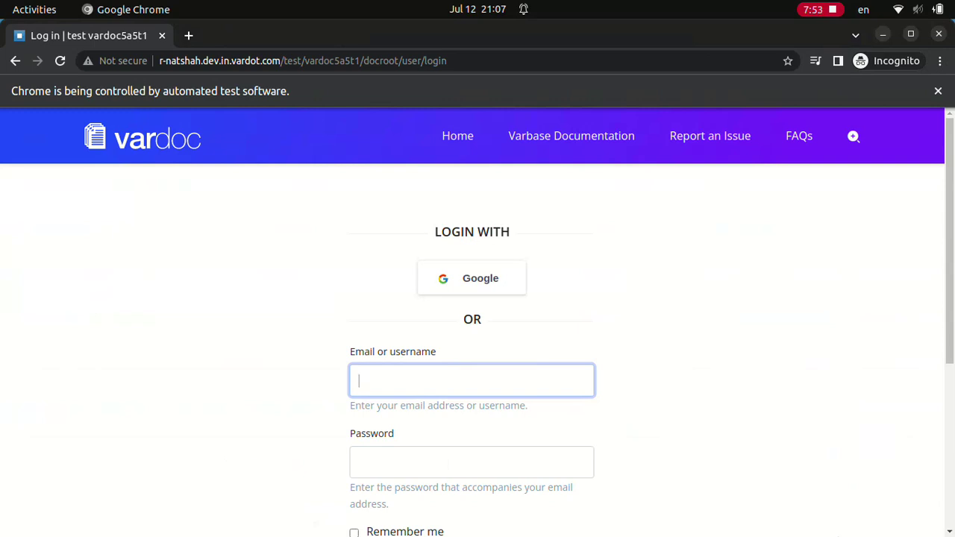
{"action": "type", "text": "webmaster"}
{"action": "left_click", "coordinate": [471, 176]}
{"action": "type", "text": "a"}
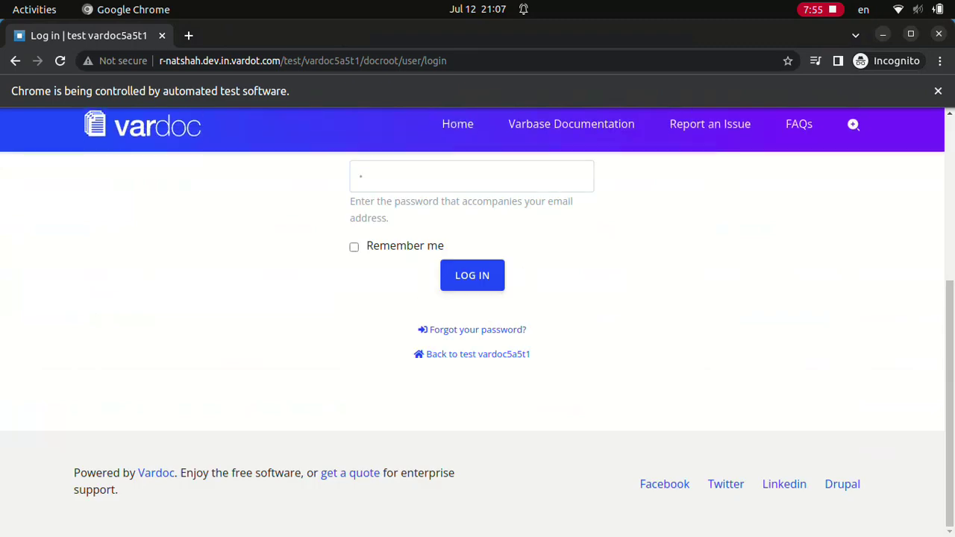
{"action": "left_click", "coordinate": [472, 275]}
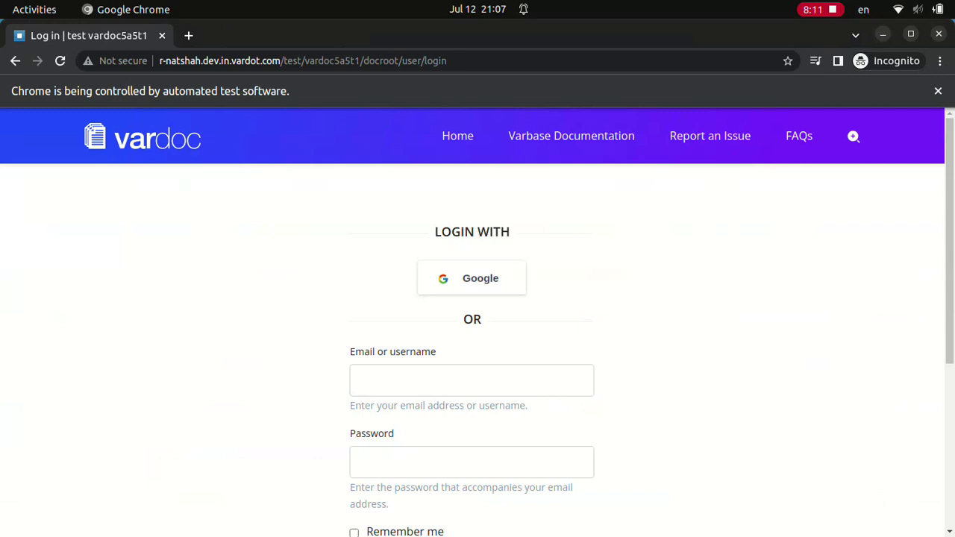
- Retry the webmaster login twice from the login form
{"action": "type", "text": "webmaster"}
{"action": "left_click", "coordinate": [471, 461]}
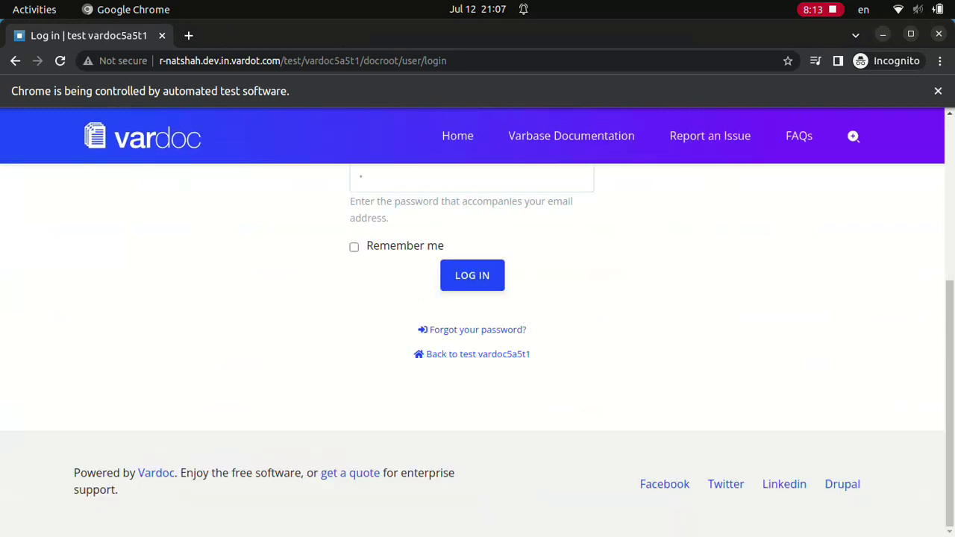
{"action": "key", "text": "Return"}
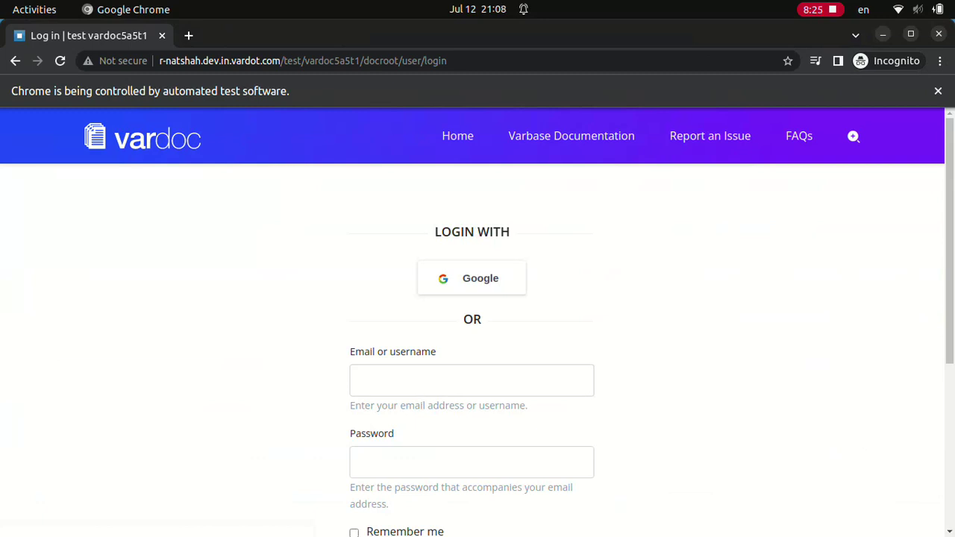
{"action": "type", "text": "webmaster"}
{"action": "left_click", "coordinate": [471, 462]}
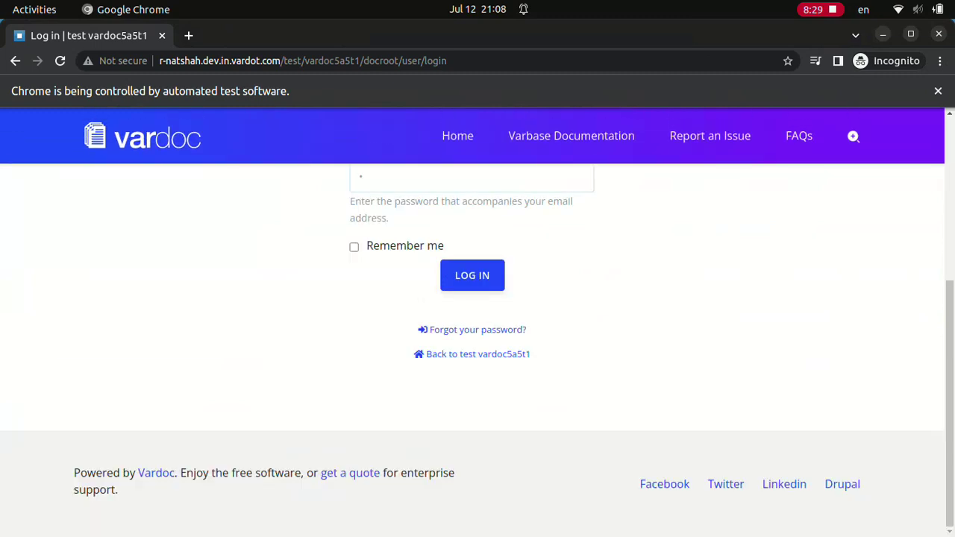
{"action": "key", "text": "Return"}
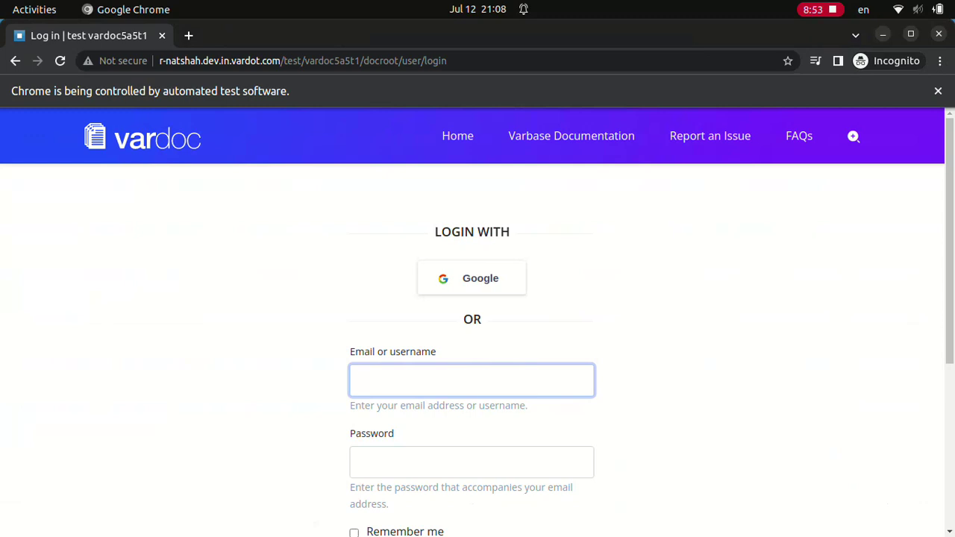
- Sign in as webmaster once more, landing on the People user list
{"action": "type", "text": "webmaster"}
{"action": "left_click", "coordinate": [472, 461]}
{"action": "type", "text": "a"}
{"action": "scroll", "coordinate": [478, 335], "scroll_direction": "down", "scroll_amount": 4}
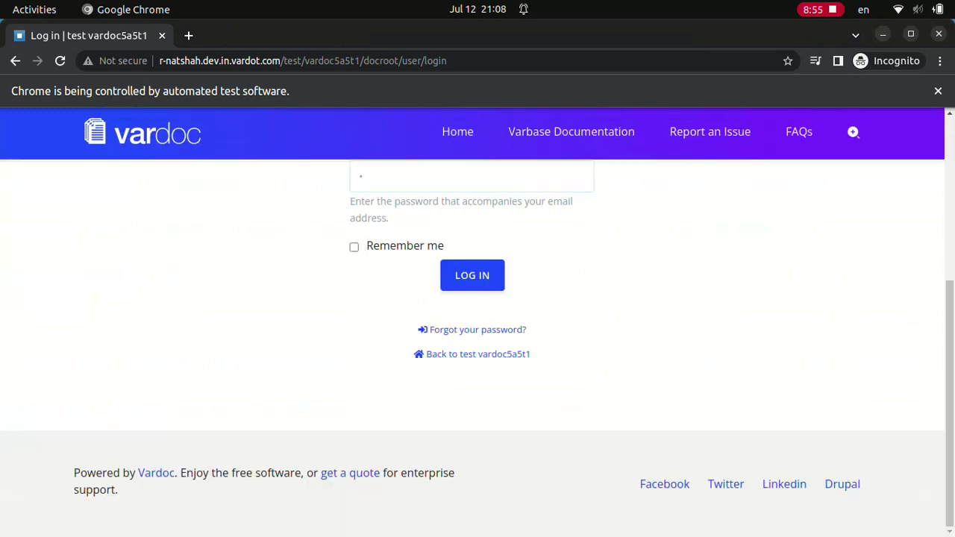
{"action": "left_click", "coordinate": [472, 275]}
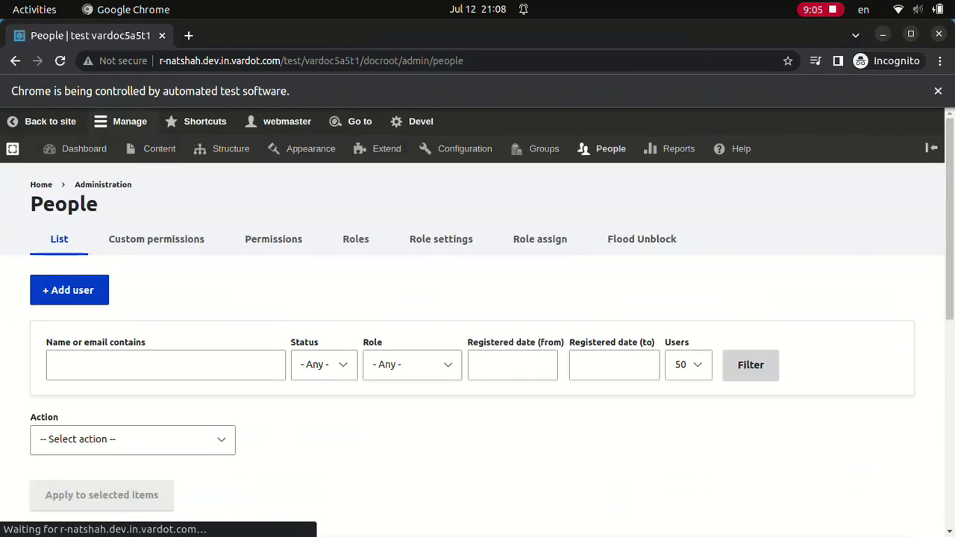
- Filter the People list by name 'Normal user', then by 'Site admin'
{"action": "type", "text": "Normal user"}
{"action": "left_click", "coordinate": [750, 364]}
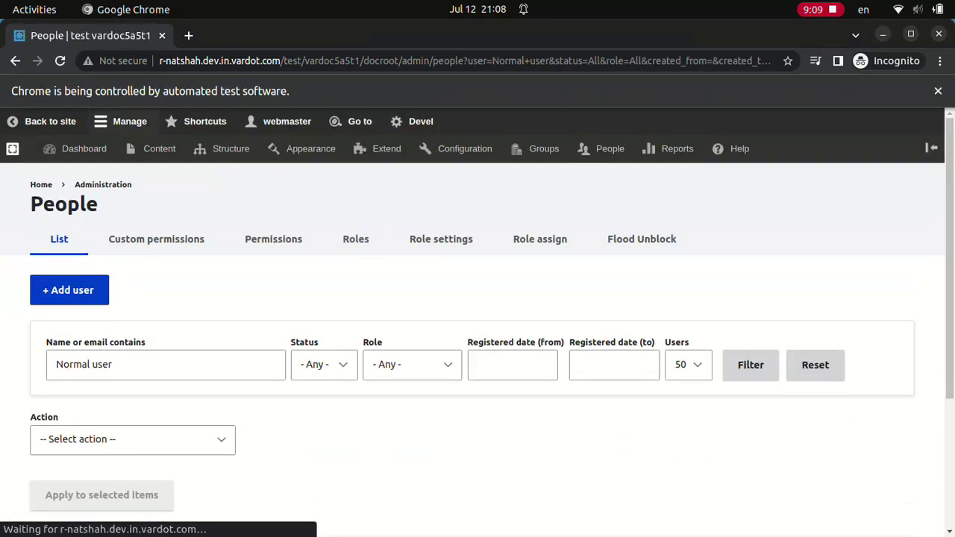
{"action": "scroll", "coordinate": [477, 336], "scroll_direction": "down", "scroll_amount": 1}
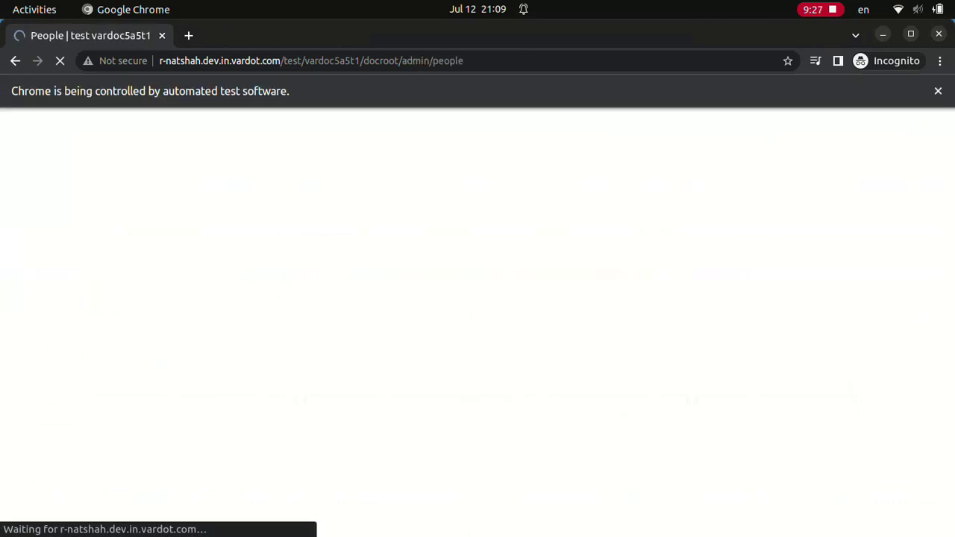
{"action": "type", "text": "Site admin"}
{"action": "left_click", "coordinate": [750, 364]}
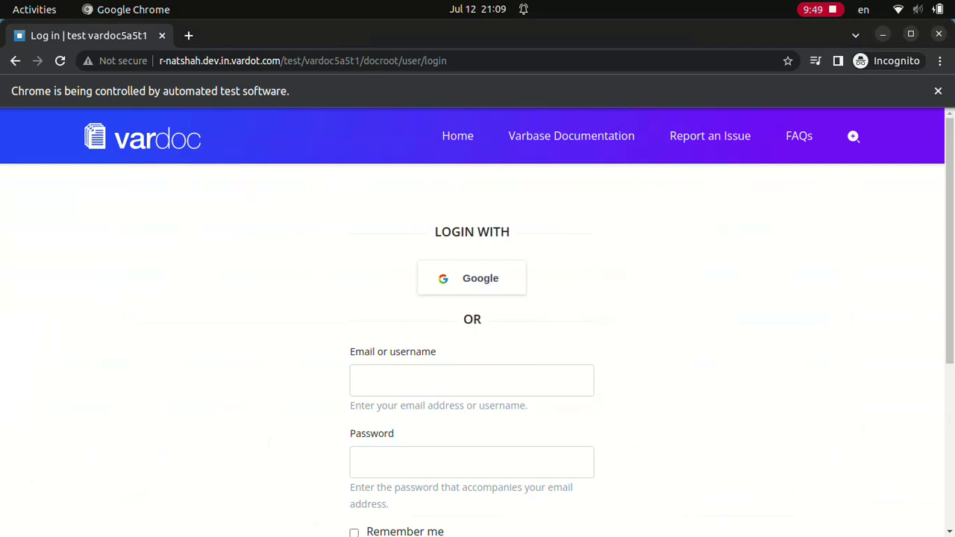
- Log in with the admin username and its password
{"action": "left_click", "coordinate": [471, 381]}
{"action": "type", "text": "admin"}
{"action": "left_click", "coordinate": [472, 461]}
{"action": "type", "text": "************"}
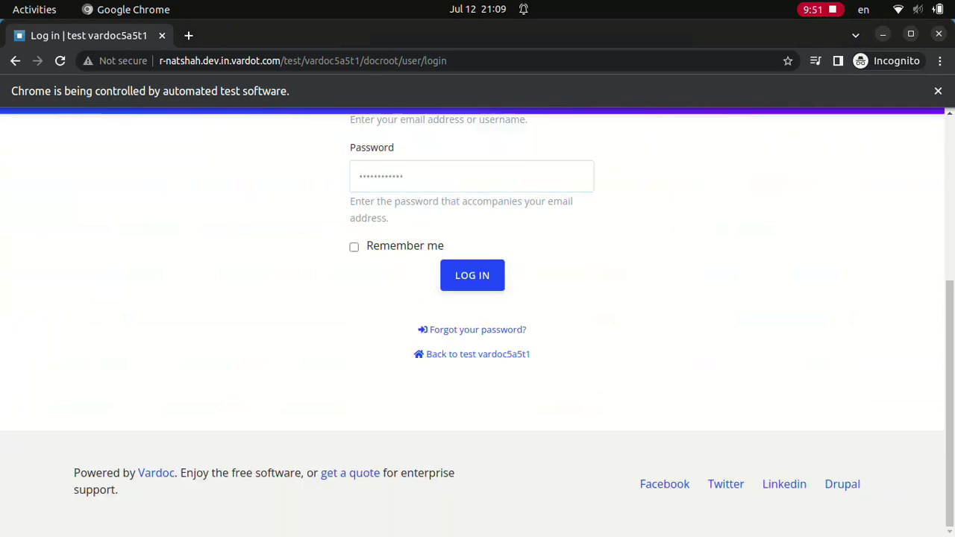
{"action": "key", "text": "Return"}
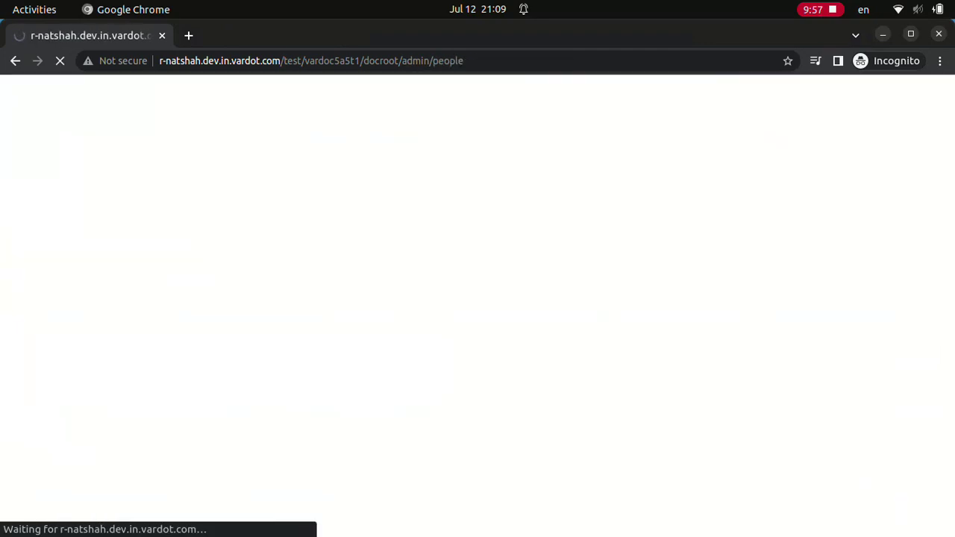
- Filter People by 'Normal user', 'Content admin' and 'Site admin', then open the Site admin account
{"action": "type", "text": "Normal user"}
{"action": "left_click", "coordinate": [750, 365]}
{"action": "type", "text": "Content admin"}
{"action": "left_click", "coordinate": [750, 364]}
{"action": "type", "text": "Site admin"}
{"action": "left_click", "coordinate": [750, 364]}
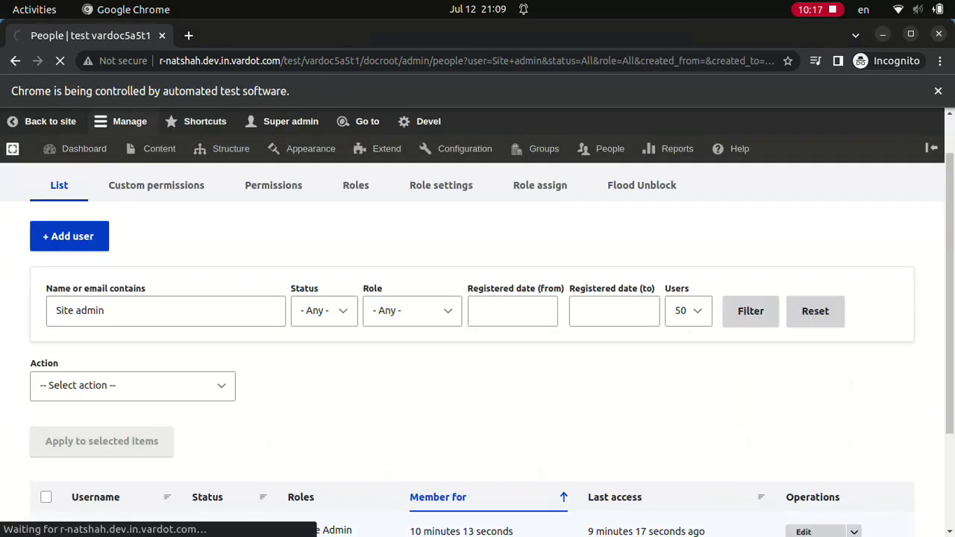
{"action": "left_click", "coordinate": [93, 530]}
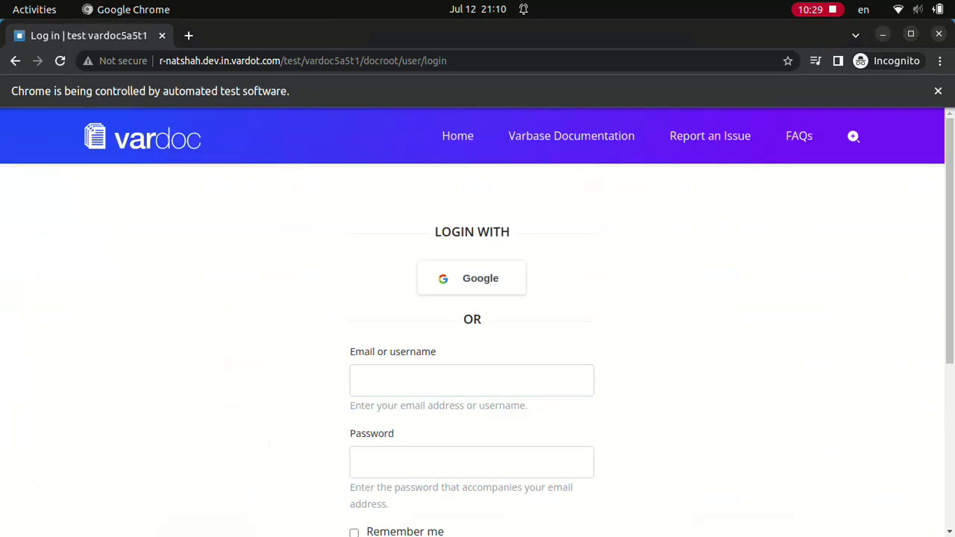
- Log in as Site admin with its password
{"action": "type", "text": "Site admin••••••••••••"}
{"action": "scroll", "coordinate": [477, 320], "scroll_direction": "down", "scroll_amount": 4}
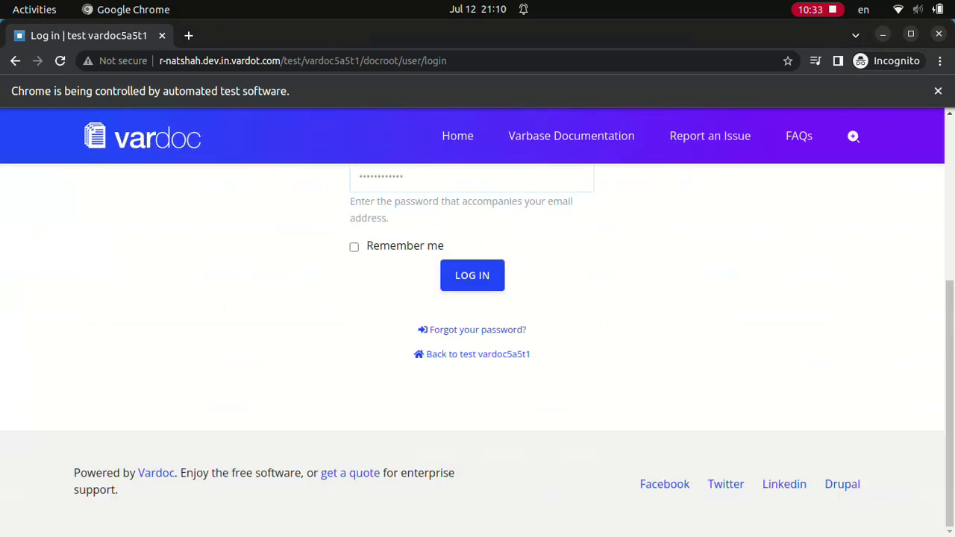
{"action": "left_click", "coordinate": [472, 274]}
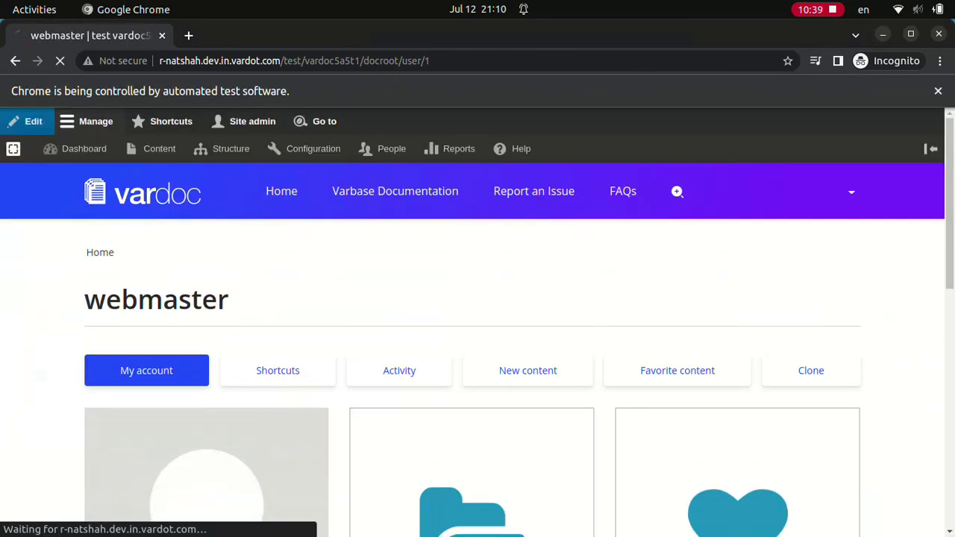
- Filter People for 'Normal user', then enter 'Content admin'
{"action": "type", "text": "Normal user"}
{"action": "key", "text": "Return"}
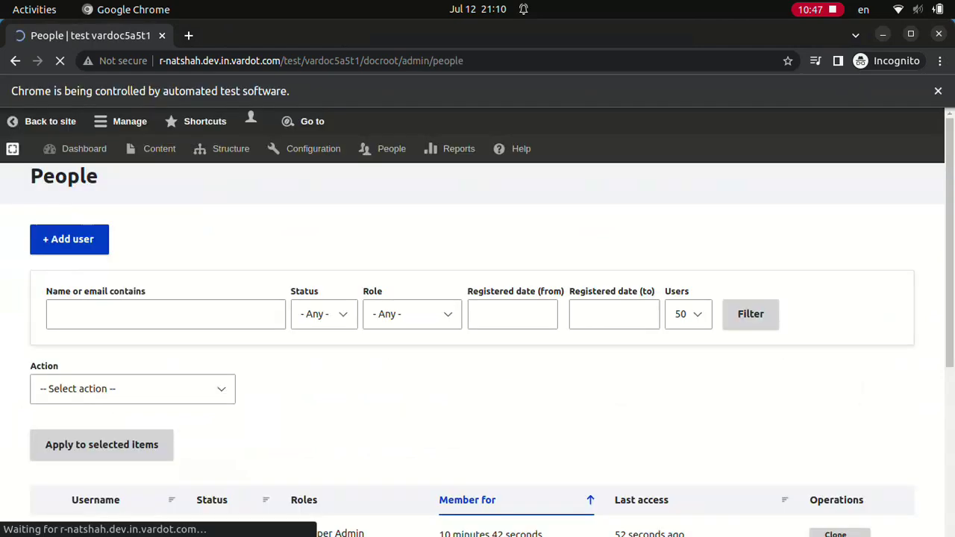
{"action": "type", "text": "Content admin"}
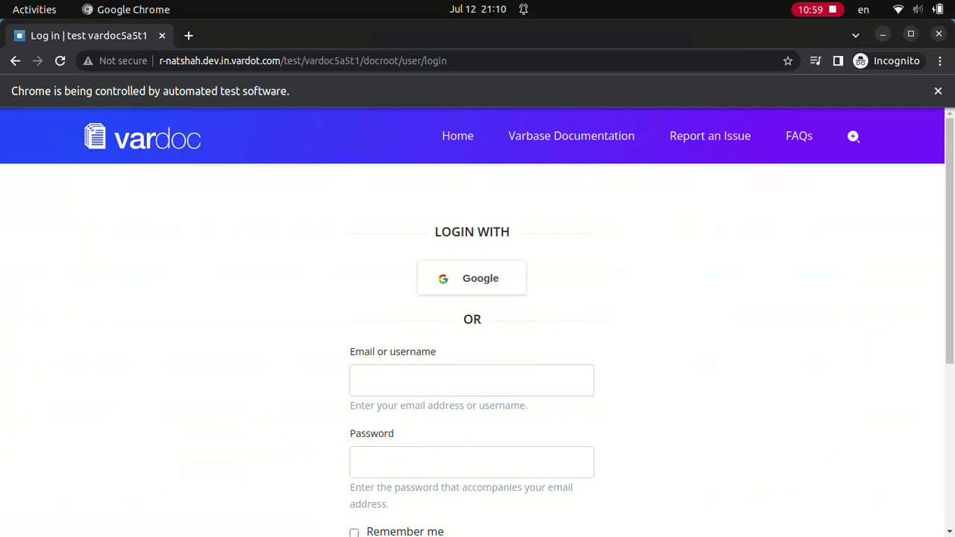
- Log in as Content admin with its password
{"action": "type", "text": "Content admin"}
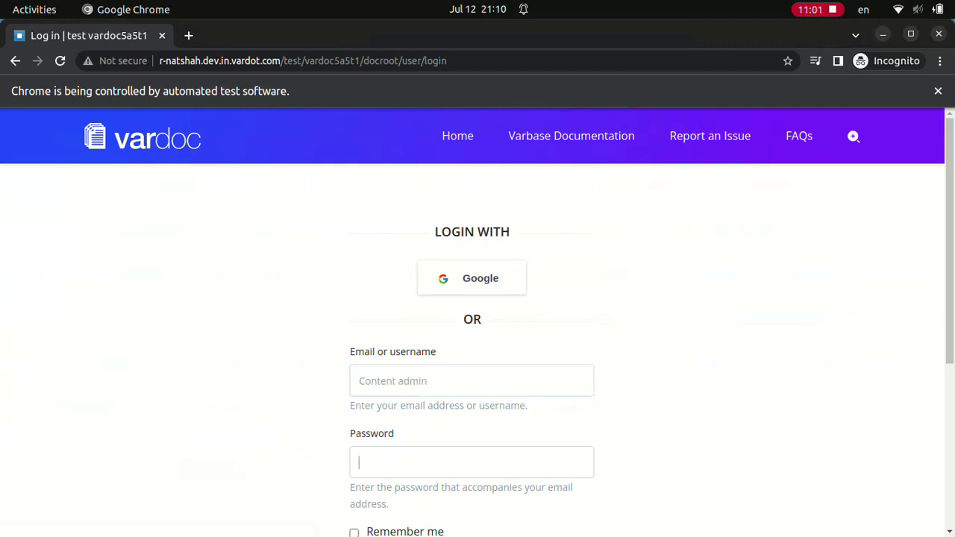
{"action": "type", "text": "••••••••••••"}
{"action": "scroll", "coordinate": [472, 336], "scroll_direction": "down", "scroll_amount": 4}
{"action": "key", "text": "Return"}
- Log in as Editor with the editor's password
{"action": "scroll", "coordinate": [473, 321], "scroll_direction": "down", "scroll_amount": 4}
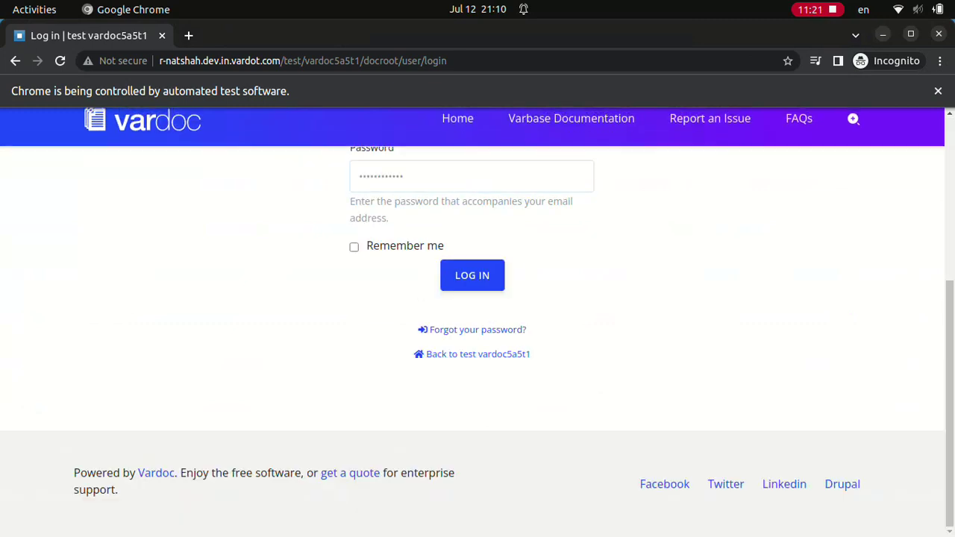
{"action": "key", "text": "Return"}
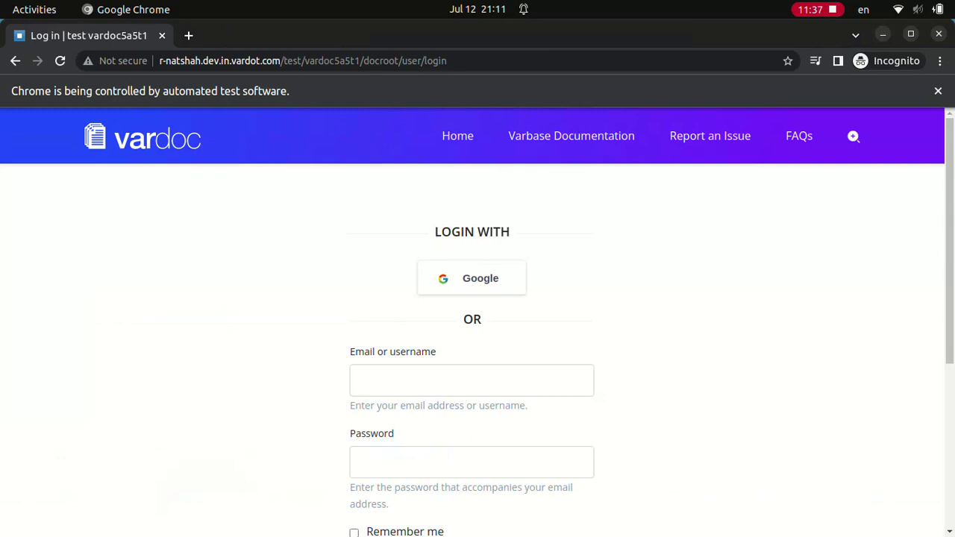
- Log in as Normal user
{"action": "type", "text": "Normal user"}
{"action": "scroll", "coordinate": [478, 335], "scroll_direction": "down", "scroll_amount": 4}
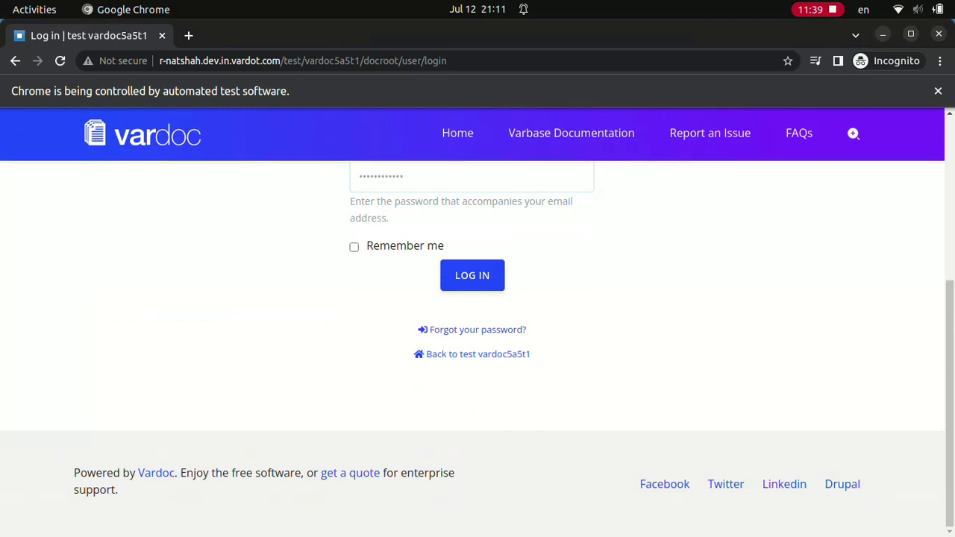
{"action": "key", "text": "Return"}
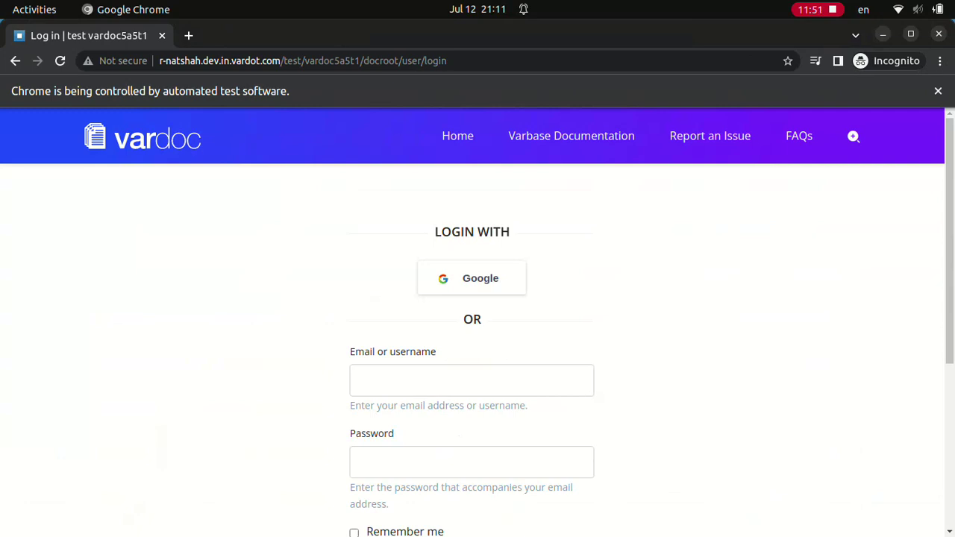
- Log in as Super admin with its password
{"action": "left_click", "coordinate": [471, 381]}
{"action": "type", "text": "Super admin"}
{"action": "left_click", "coordinate": [471, 462]}
{"action": "type", "text": "••••••••••••"}
{"action": "scroll", "coordinate": [472, 321], "scroll_direction": "down", "scroll_amount": 4}
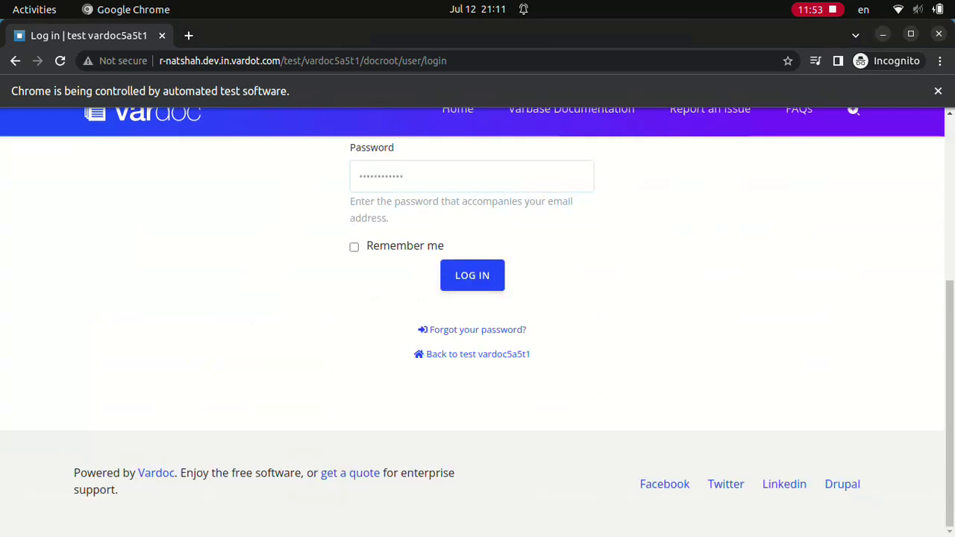
{"action": "key", "text": "Return"}
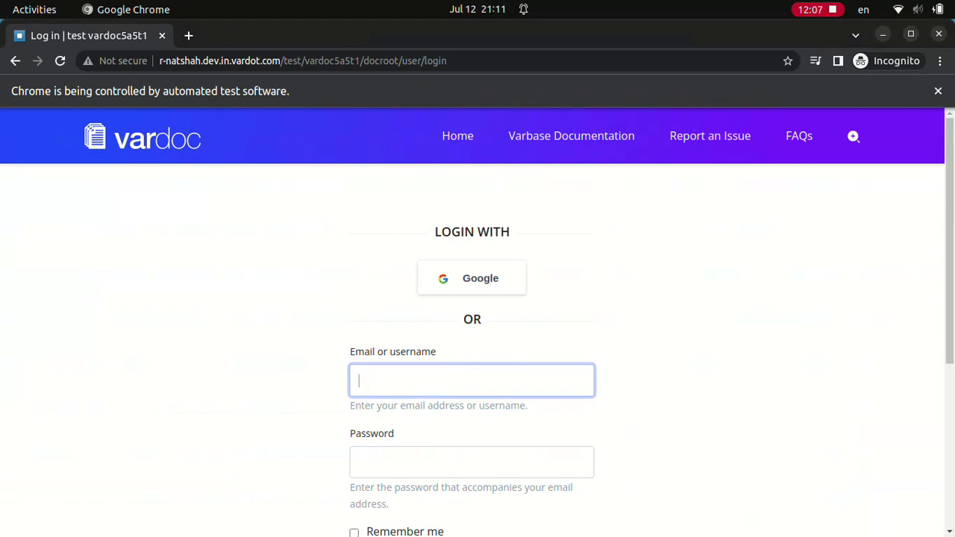
- Log in as Site admin
{"action": "type", "text": "Site admin"}
{"action": "key", "text": "Tab"}
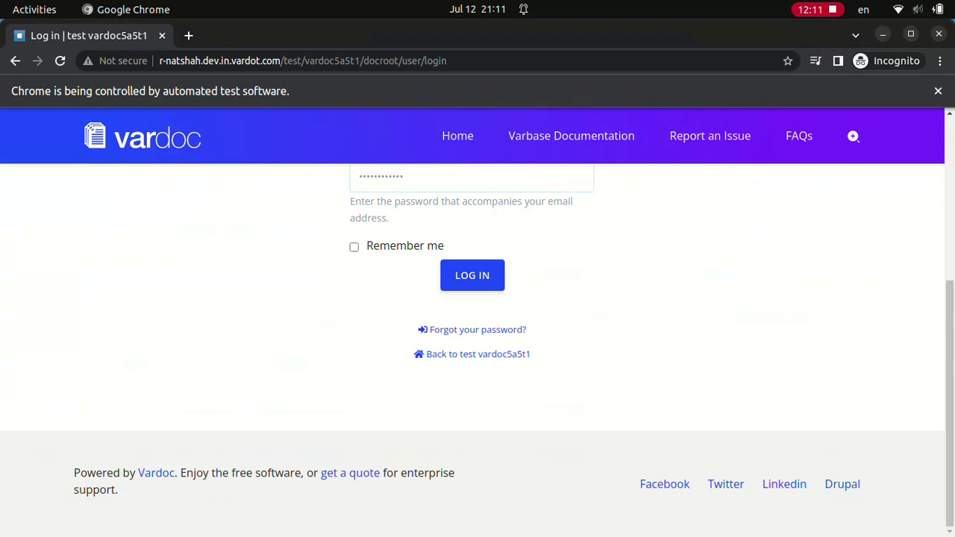
{"action": "key", "text": "Return"}
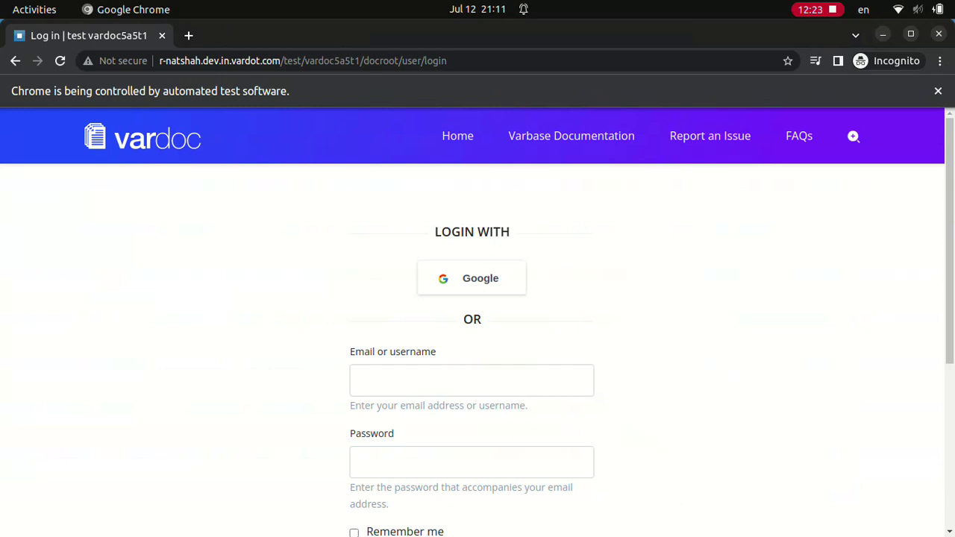
- Log in as Content admin with its password
{"action": "left_click", "coordinate": [471, 380]}
{"action": "type", "text": "Content admin"}
{"action": "left_click", "coordinate": [471, 463]}
{"action": "type", "text": "************"}
{"action": "scroll", "coordinate": [472, 336], "scroll_direction": "down", "scroll_amount": 4}
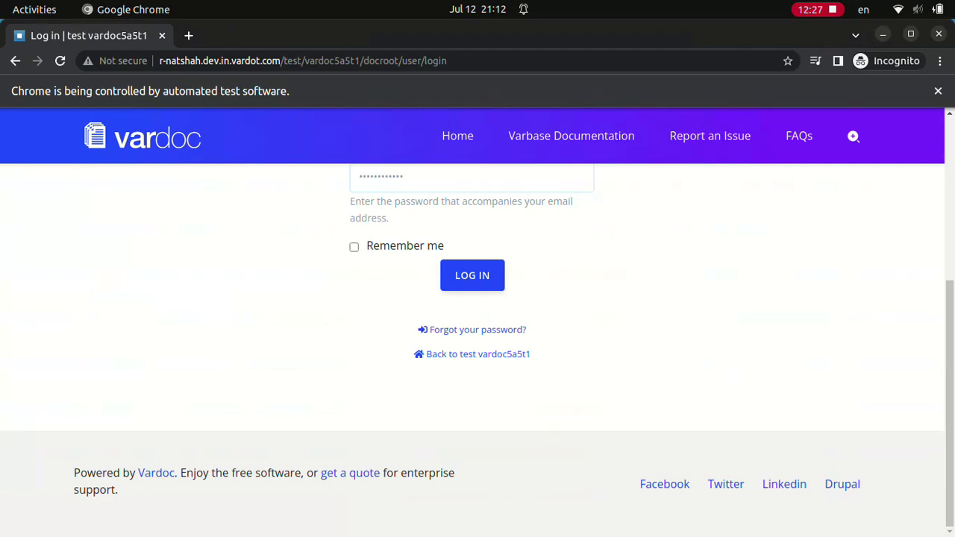
{"action": "left_click", "coordinate": [472, 275]}
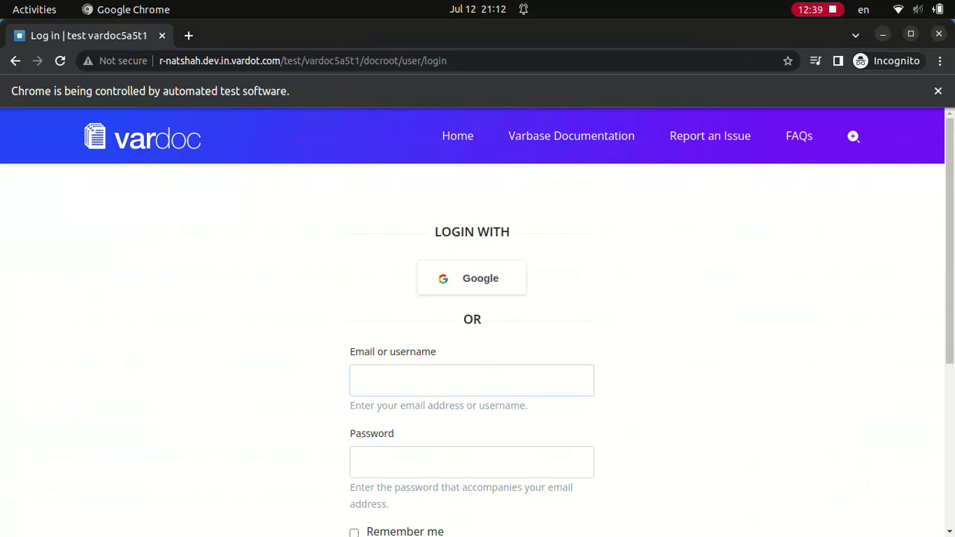
- Log in as Editor with its password
{"action": "type", "text": "Editor"}
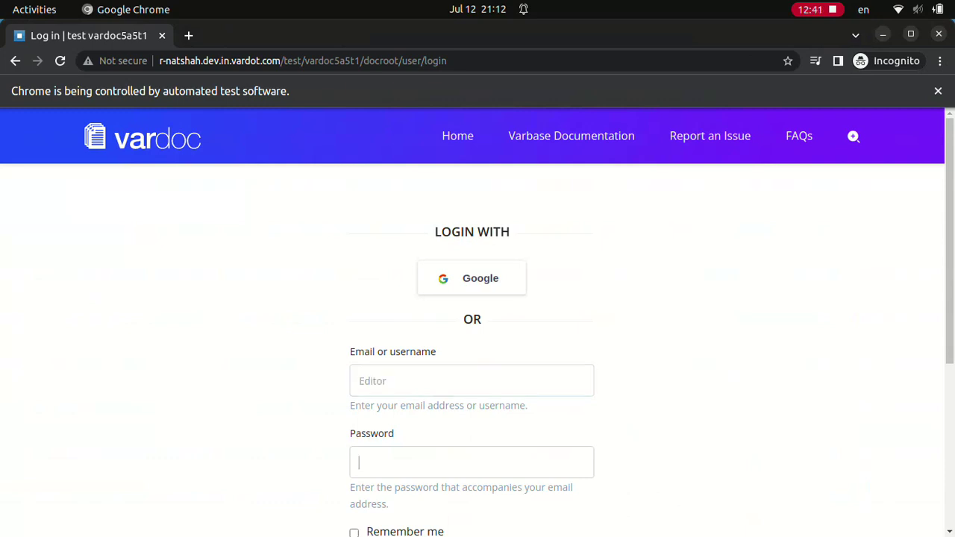
{"action": "key", "text": "Tab"}
{"action": "type", "text": "************"}
{"action": "scroll", "coordinate": [478, 336], "scroll_direction": "down", "scroll_amount": 4}
{"action": "key", "text": "Return"}
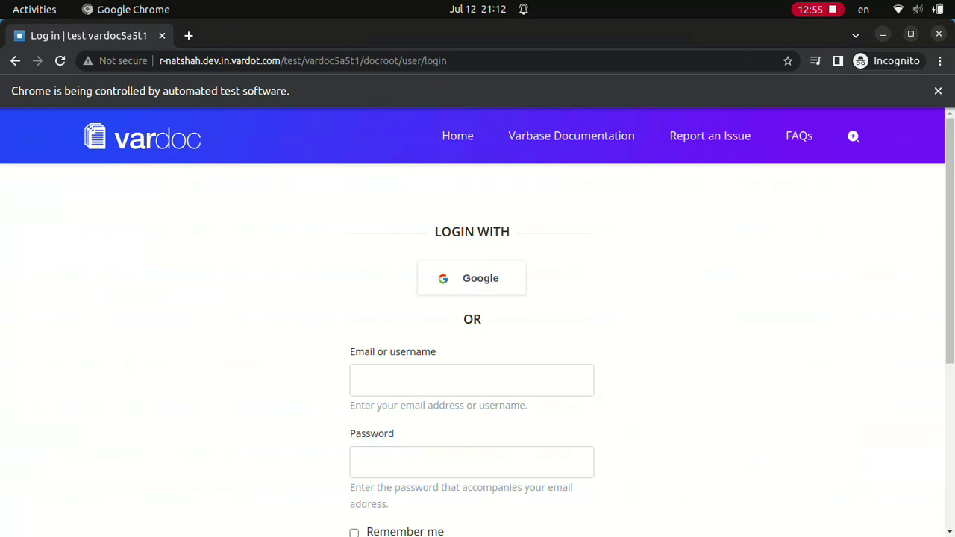
- Log in as Normal user twice with its password
{"action": "type", "text": "Normal user"}
{"action": "left_click", "coordinate": [472, 461]}
{"action": "type", "text": "************"}
{"action": "scroll", "coordinate": [472, 335], "scroll_direction": "down", "scroll_amount": 4}
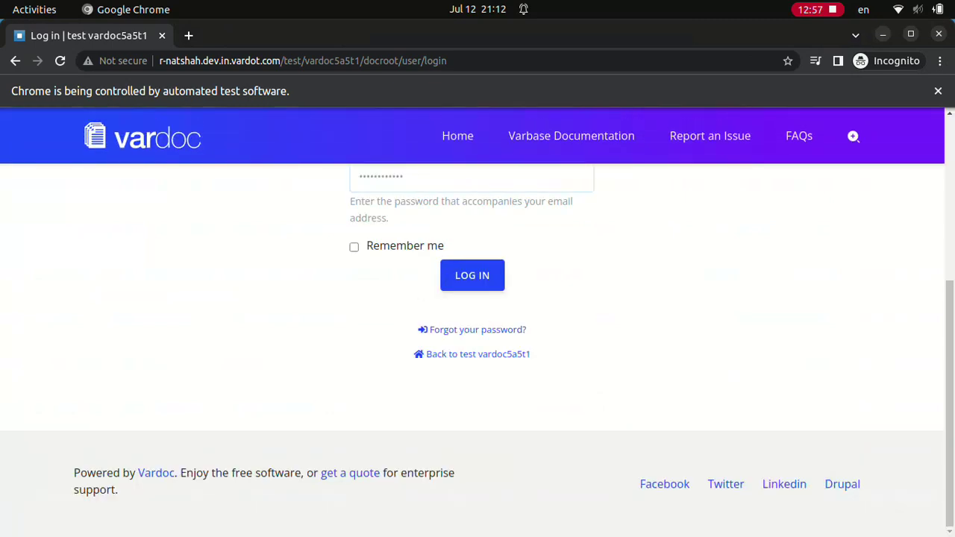
{"action": "key", "text": "Return"}
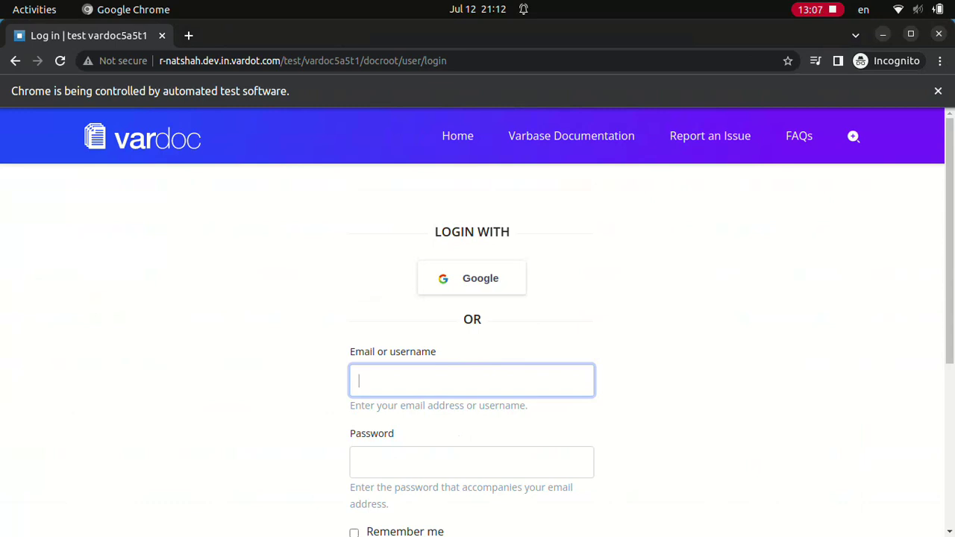
{"action": "type", "text": "Normal user"}
{"action": "left_click", "coordinate": [472, 461]}
{"action": "type", "text": "••••••••••••"}
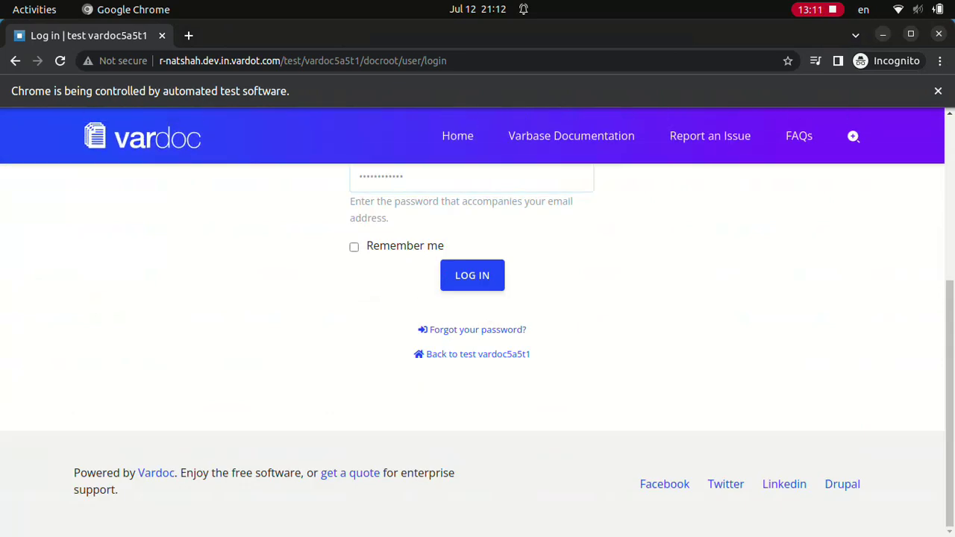
{"action": "key", "text": "Return"}
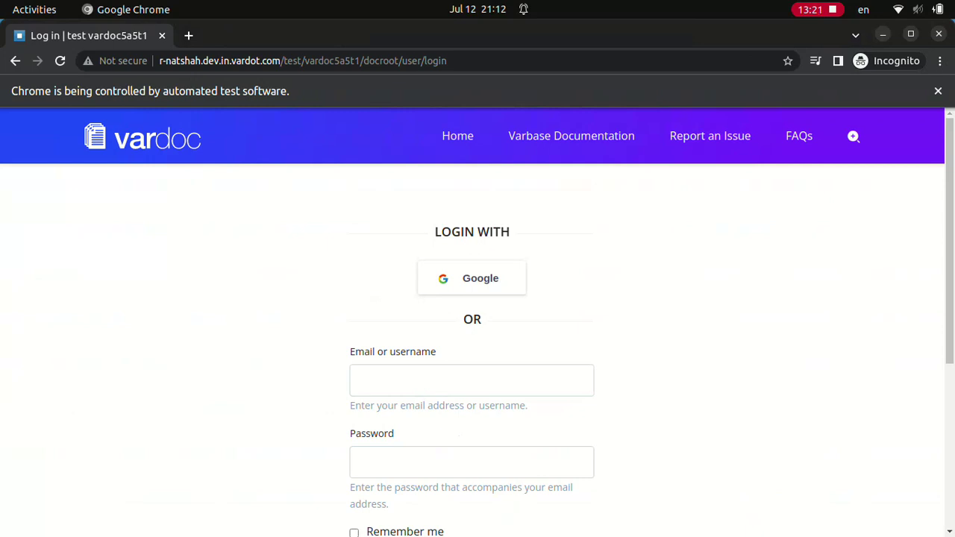
- Log in as Site admin with its password
{"action": "type", "text": "Site admin************"}
{"action": "scroll", "coordinate": [478, 335], "scroll_direction": "down", "scroll_amount": 4}
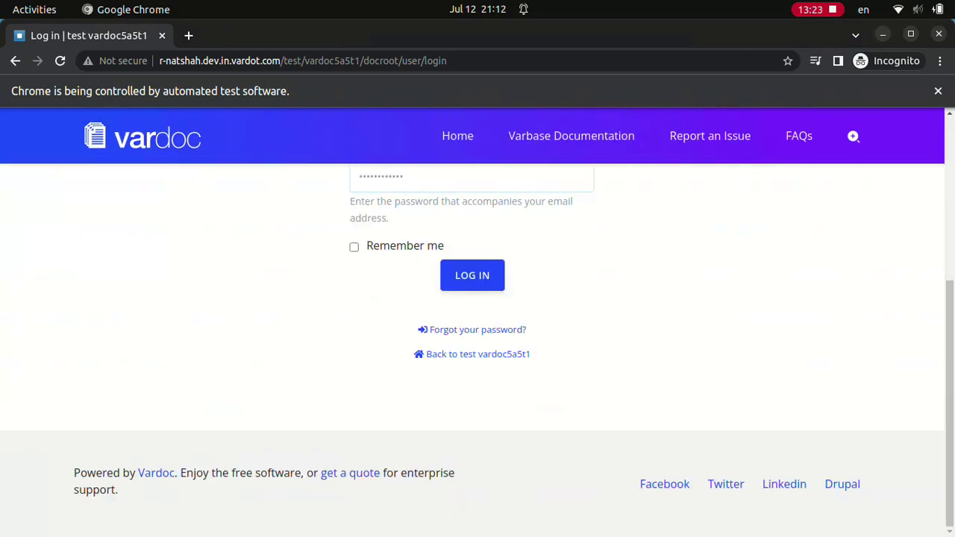
{"action": "key", "text": "Return"}
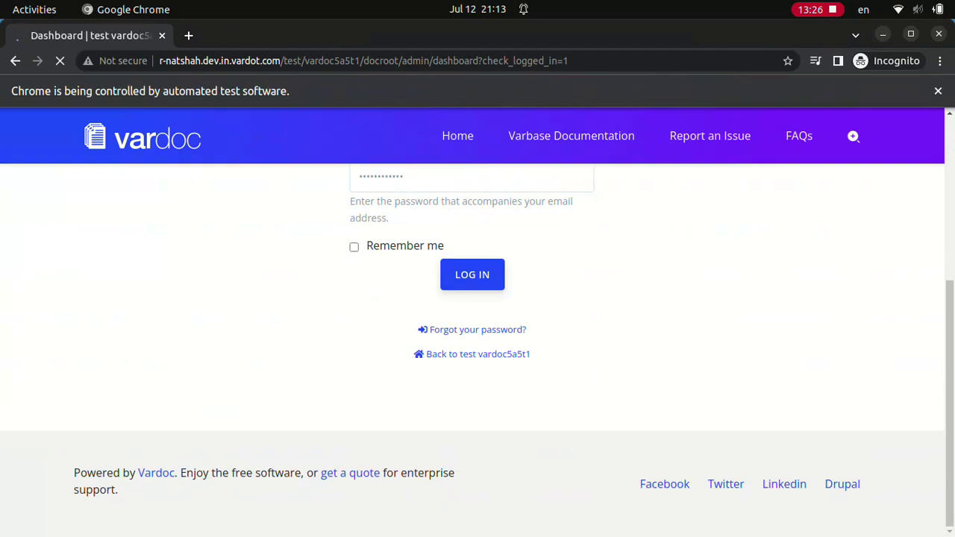
- Filter People for 'Normal user' and open that account's edit form
{"action": "type", "text": "Normal user"}
{"action": "key", "text": "Return"}
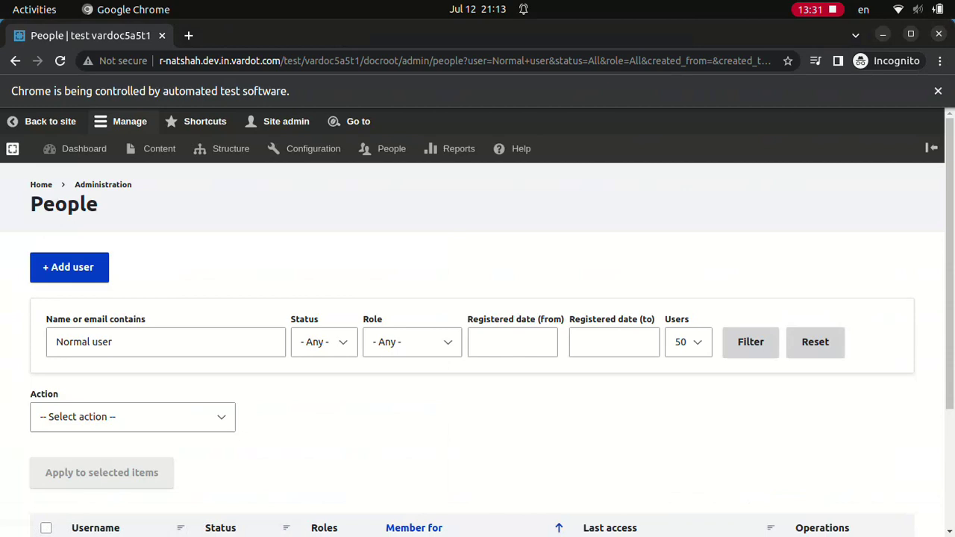
{"action": "left_click", "coordinate": [812, 529]}
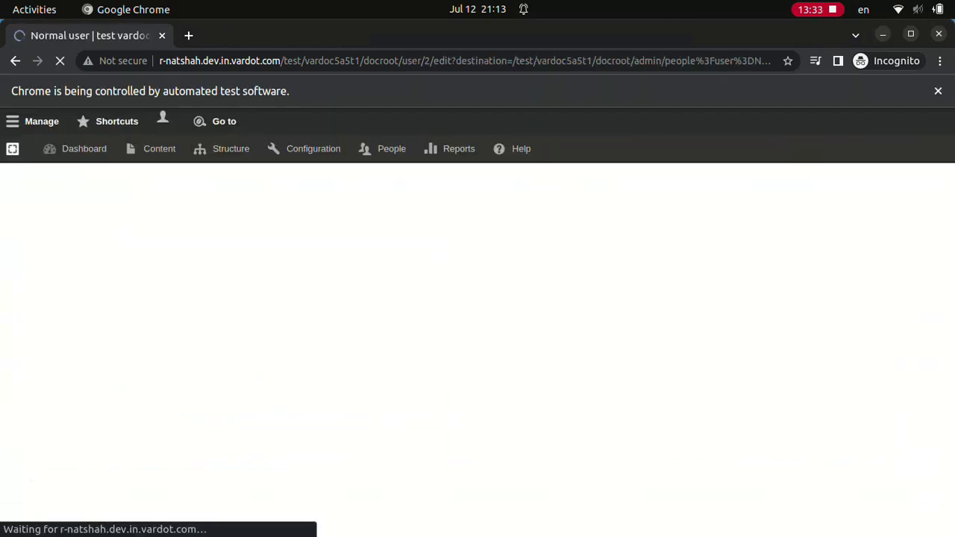
- Set first name 'Normal first name' and last name 'Normal last name', then save
{"action": "left_click", "coordinate": [261, 350]}
{"action": "type", "text": "Normal first name"}
{"action": "left_click", "coordinate": [261, 409]}
{"action": "type", "text": "Normal last name"}
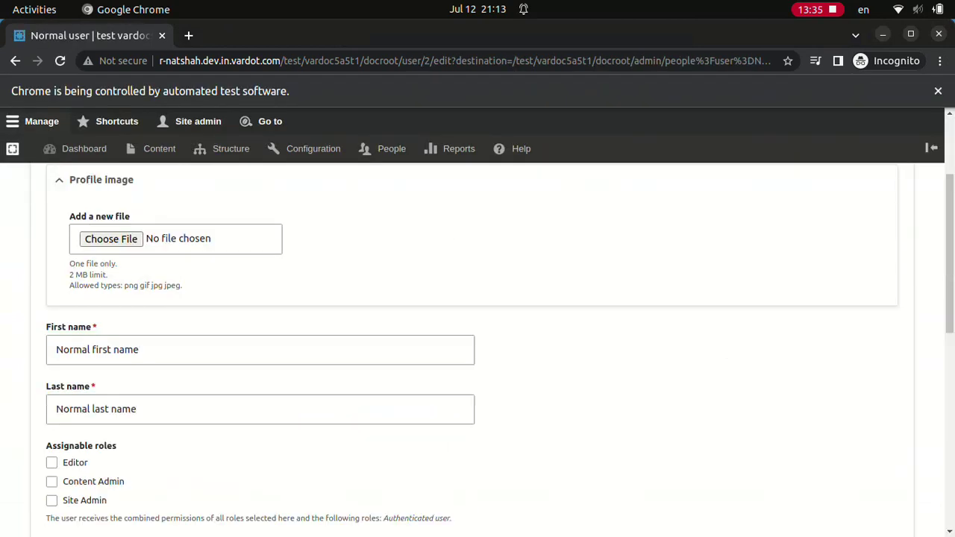
{"action": "left_click", "coordinate": [57, 521]}
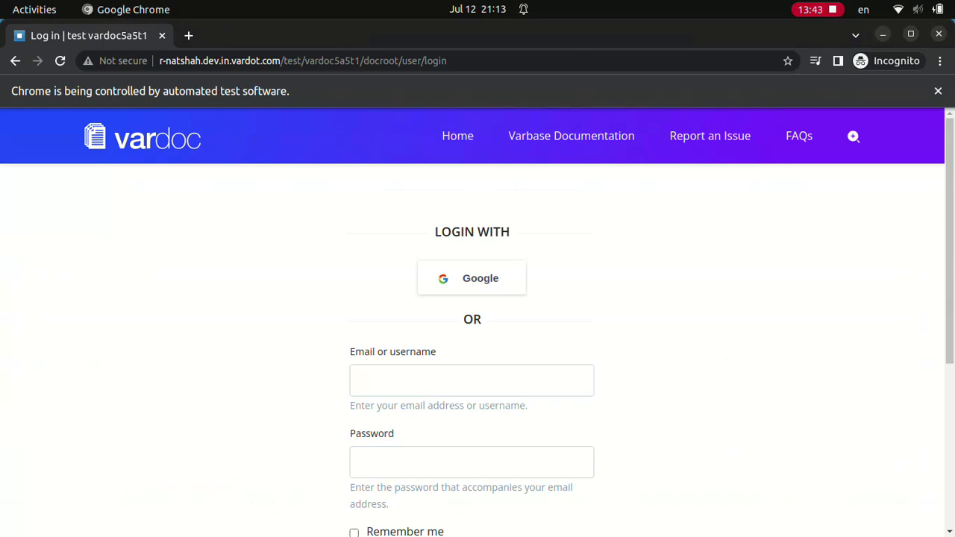
- Log in as Normal user with its password, then as webmaster
{"action": "type", "text": "Normal user************"}
{"action": "scroll", "coordinate": [472, 335], "scroll_direction": "down", "scroll_amount": 4}
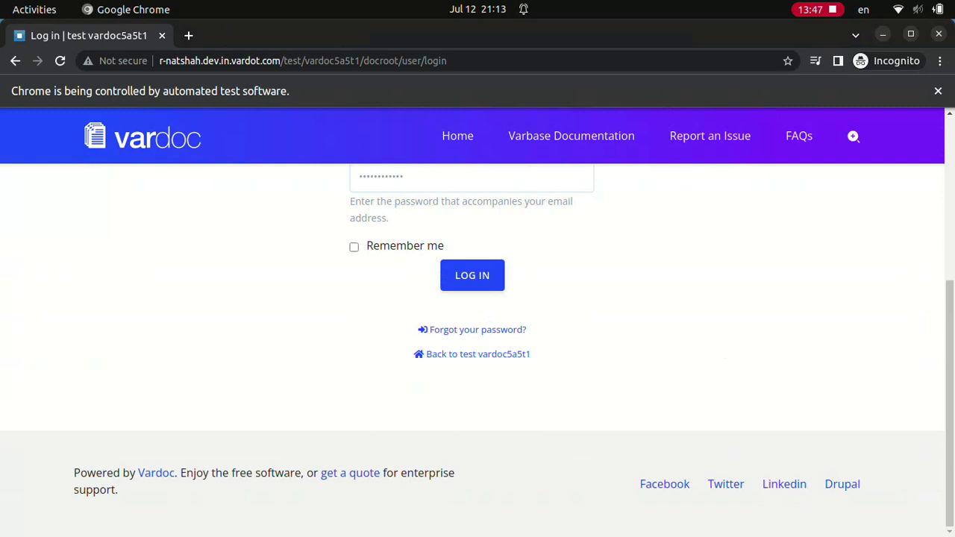
{"action": "key", "text": "Return"}
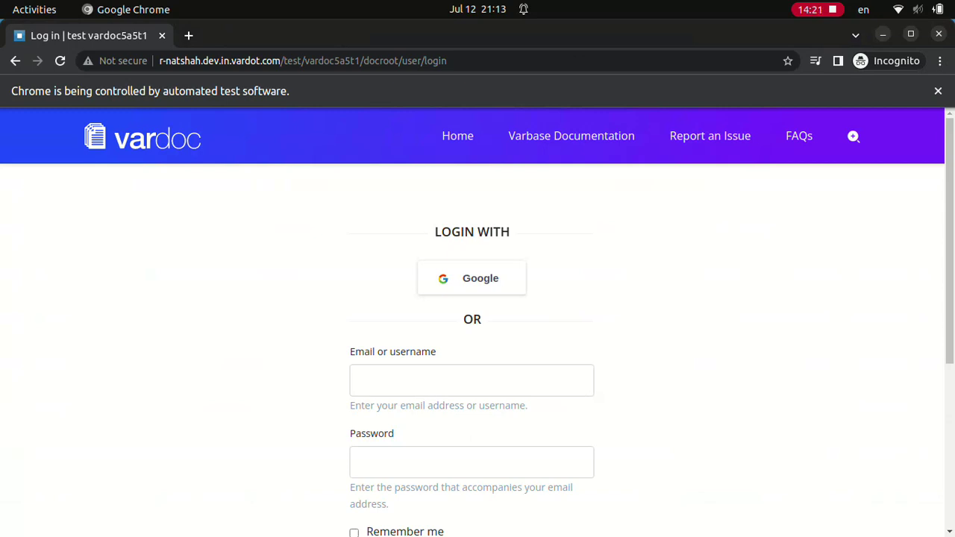
{"action": "type", "text": "webmaster"}
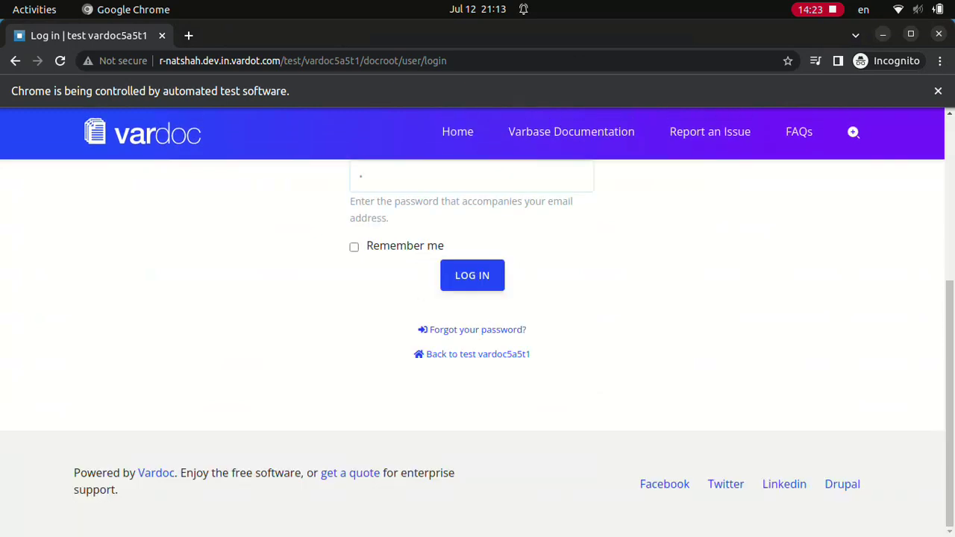
{"action": "key", "text": "Return"}
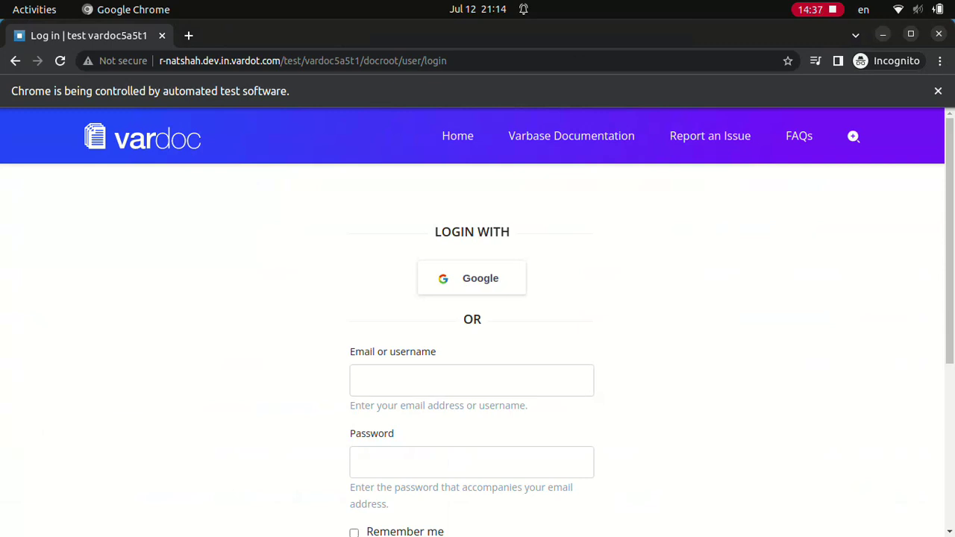
- Sign in to Vardoc with the webmaster account
{"action": "type", "text": "webmaster"}
{"action": "scroll", "coordinate": [477, 336], "scroll_direction": "down", "scroll_amount": 4}
{"action": "type", "text": "w"}
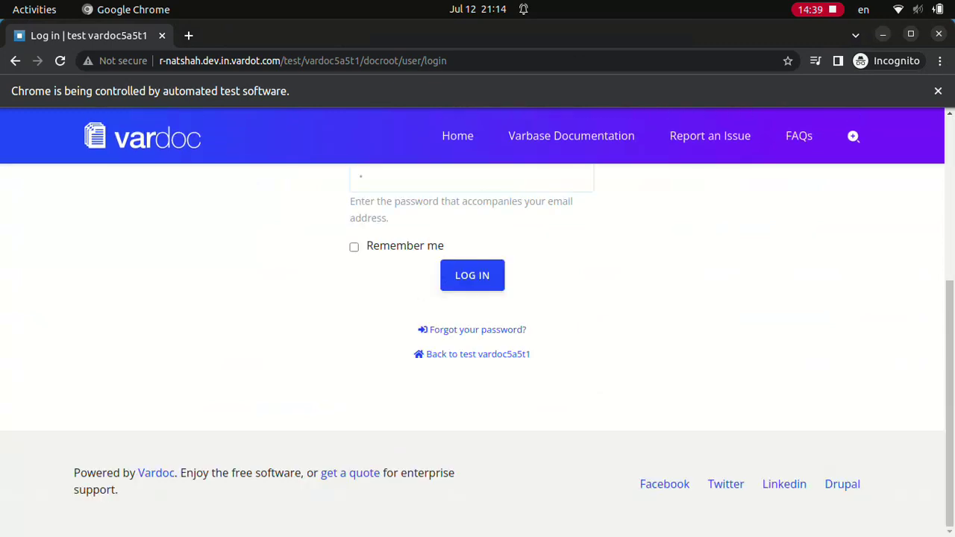
{"action": "key", "text": "Return"}
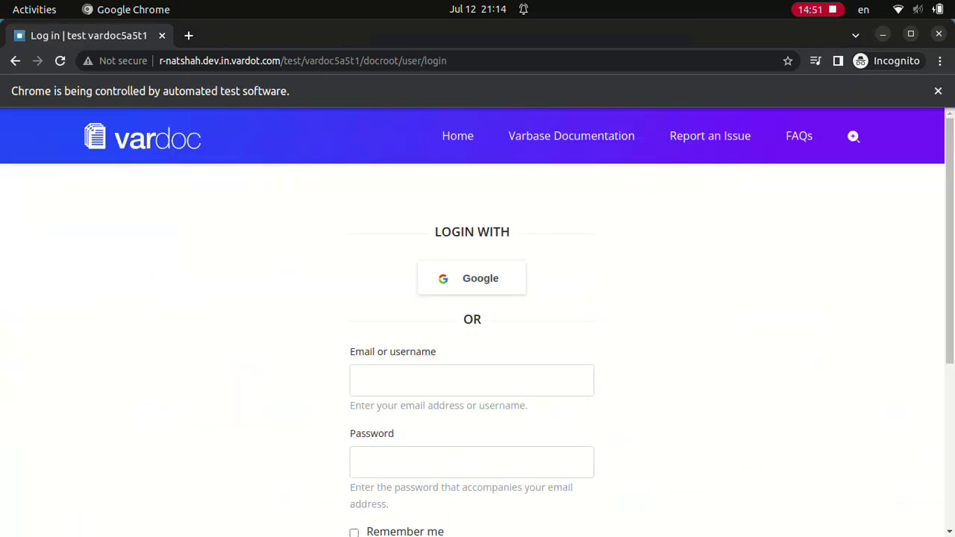
- Sign in with the Normal user account
{"action": "type", "text": "Normal user"}
{"action": "scroll", "coordinate": [478, 335], "scroll_direction": "down", "scroll_amount": 4}
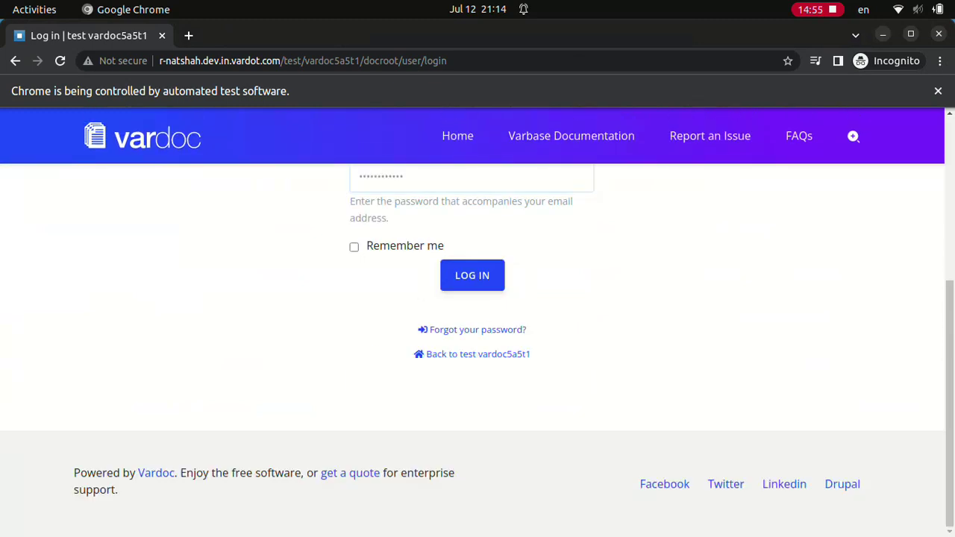
{"action": "key", "text": "Return"}
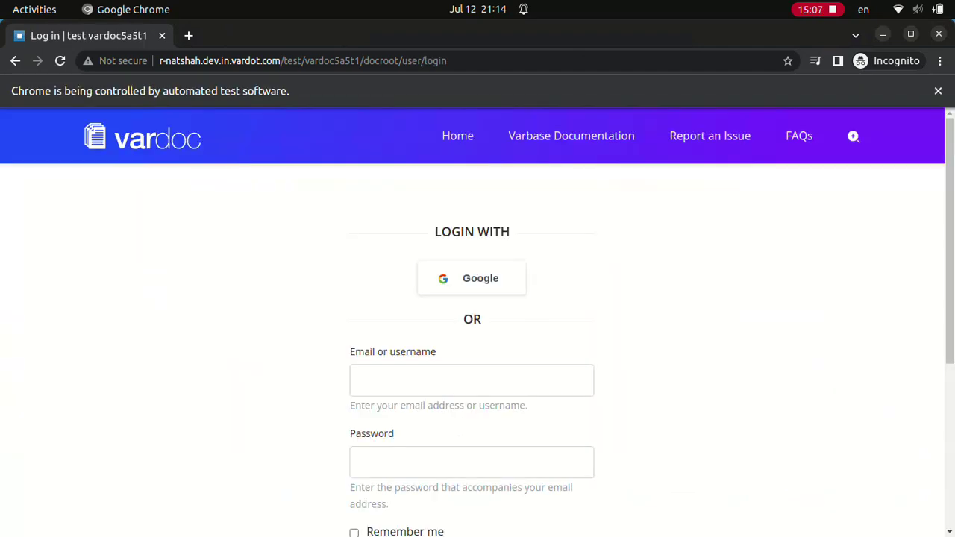
- Sign in with the Editor account and its password
{"action": "type", "text": "Editor"}
{"action": "left_click", "coordinate": [472, 462]}
{"action": "type", "text": "************"}
{"action": "scroll", "coordinate": [471, 335], "scroll_direction": "down", "scroll_amount": 4}
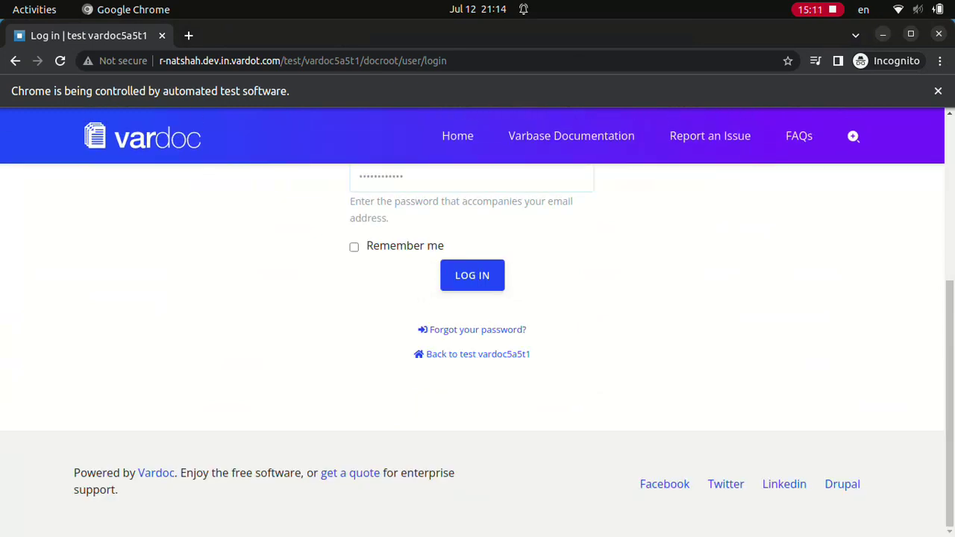
{"action": "left_click", "coordinate": [472, 275]}
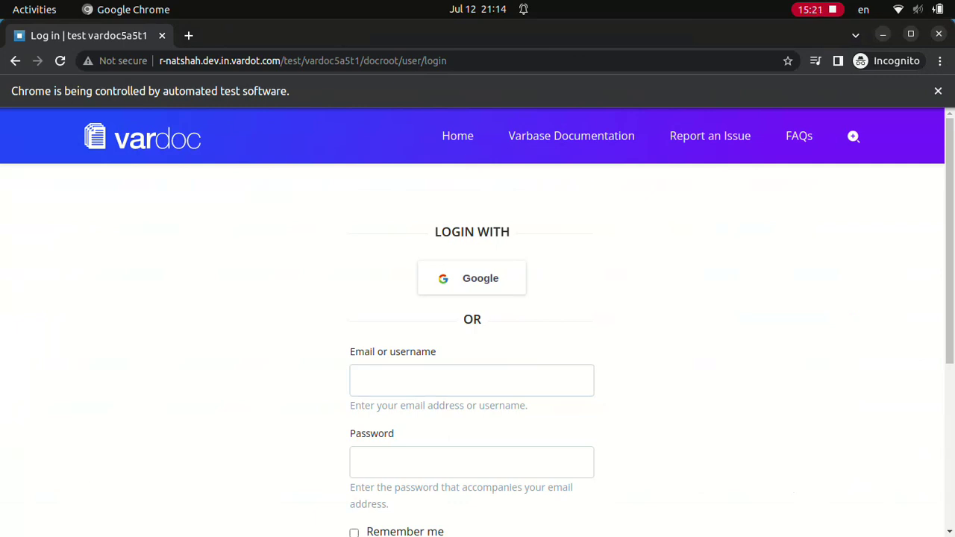
- Sign in with the Content admin account and its password
{"action": "left_click", "coordinate": [472, 380]}
{"action": "type", "text": "Content admin"}
{"action": "left_click", "coordinate": [472, 461]}
{"action": "scroll", "coordinate": [477, 321], "scroll_direction": "down", "scroll_amount": 4}
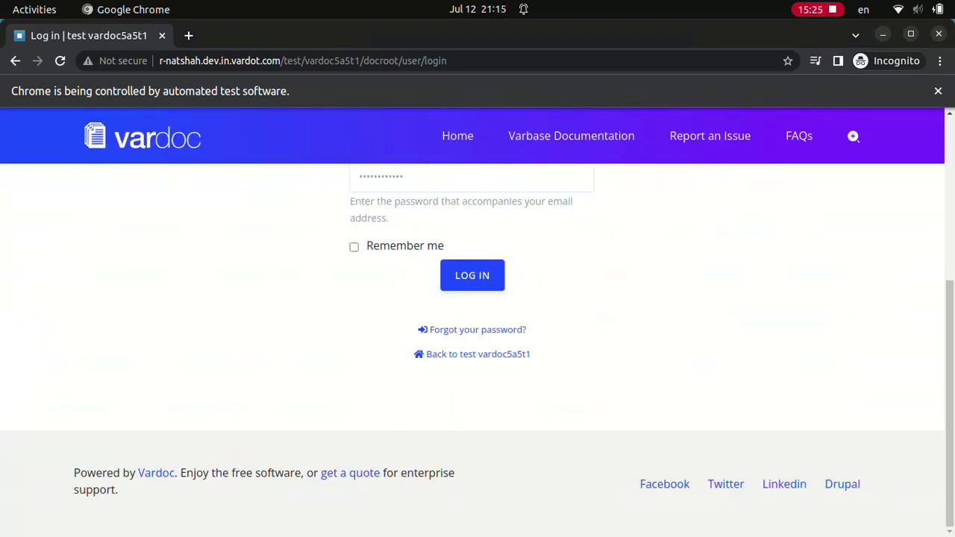
{"action": "left_click", "coordinate": [472, 275]}
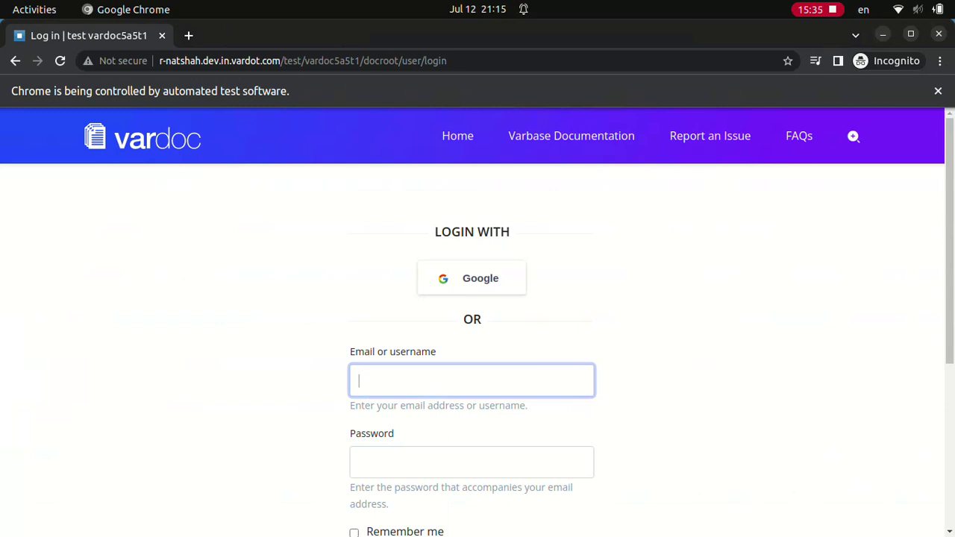
- Sign in with the Site admin account
{"action": "type", "text": "Site admin"}
{"action": "left_click", "coordinate": [472, 462]}
{"action": "type", "text": "************"}
{"action": "scroll", "coordinate": [478, 336], "scroll_direction": "down", "scroll_amount": 4}
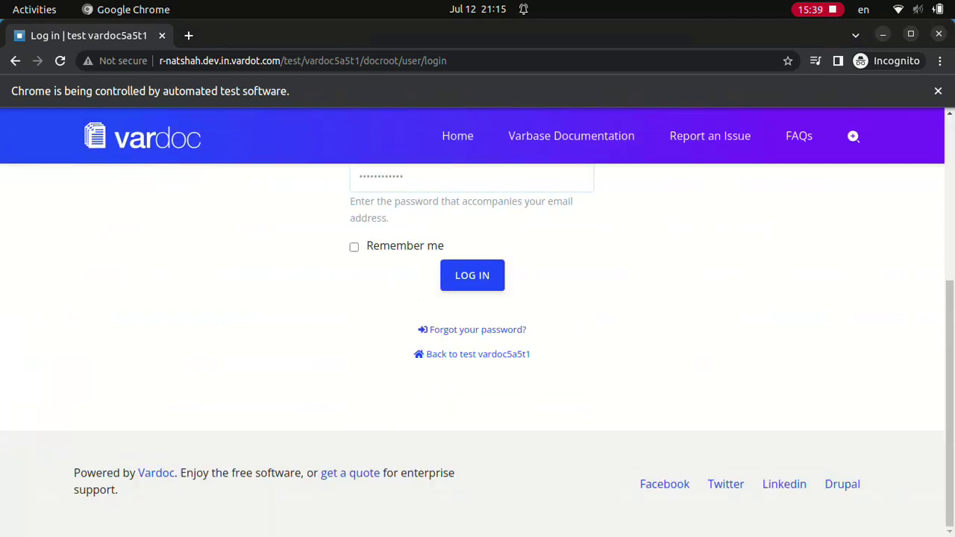
{"action": "key", "text": "Return"}
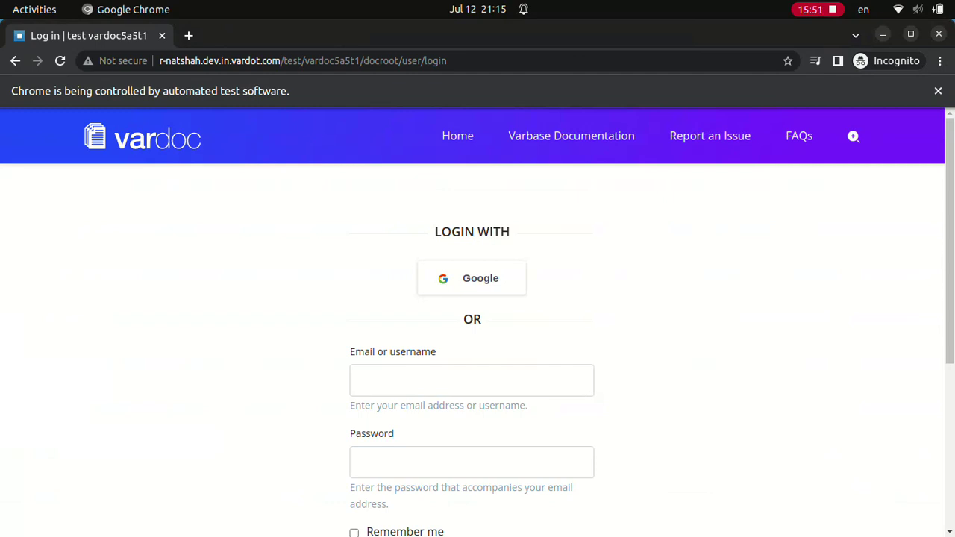
- Sign in with the Super admin account
{"action": "left_click", "coordinate": [472, 380]}
{"action": "type", "text": "Super admin"}
{"action": "left_click", "coordinate": [471, 461]}
{"action": "type", "text": "************"}
{"action": "scroll", "coordinate": [472, 335], "scroll_direction": "down", "scroll_amount": 4}
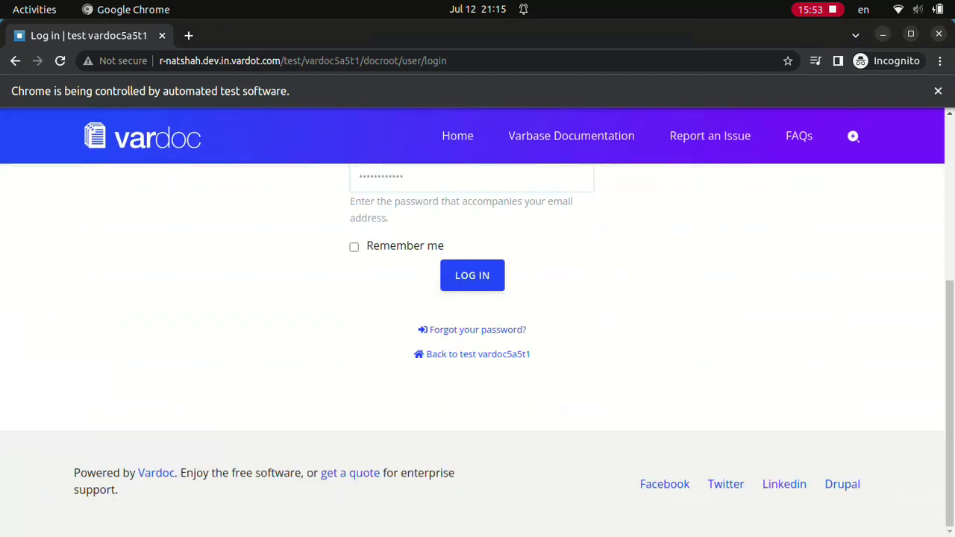
{"action": "key", "text": "Return"}
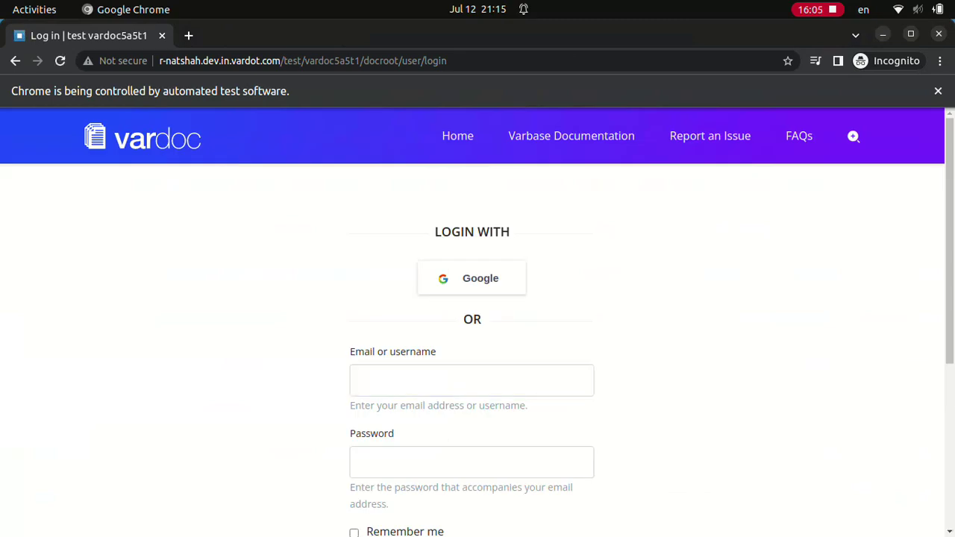
- Sign in with the webmaster account
{"action": "type", "text": "webmaster"}
{"action": "left_click", "coordinate": [472, 462]}
{"action": "type", "text": "a"}
{"action": "scroll", "coordinate": [478, 336], "scroll_direction": "down", "scroll_amount": 4}
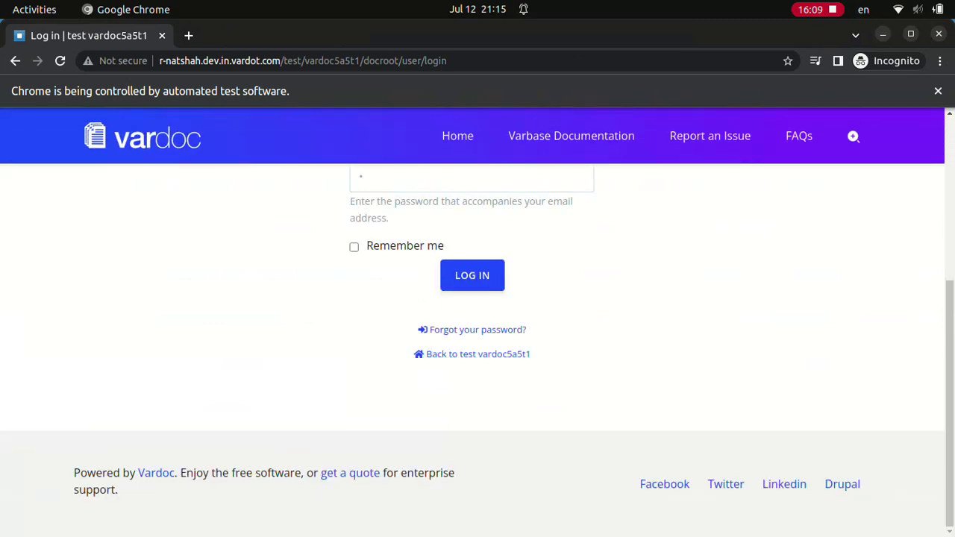
{"action": "left_click", "coordinate": [473, 274]}
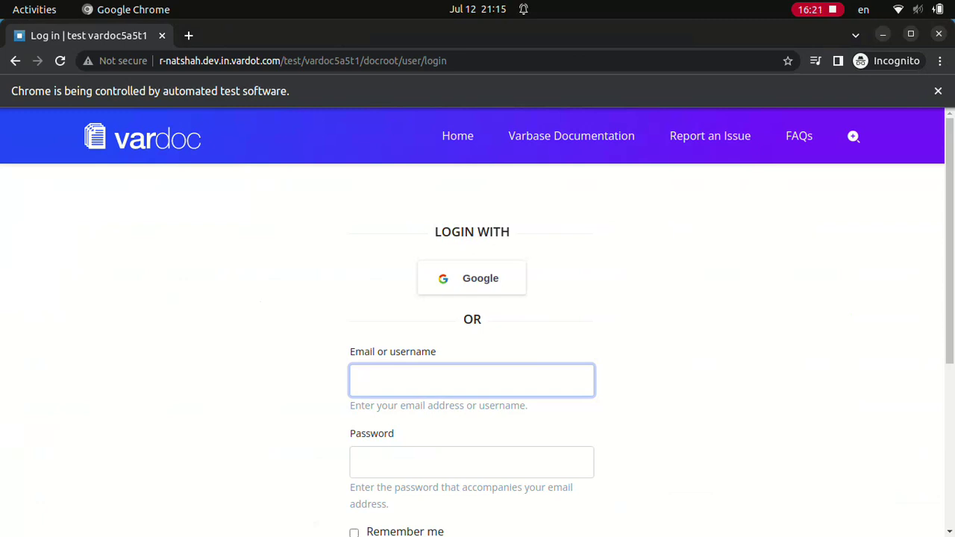
- Sign in again as Super admin, submitting the login twice
{"action": "type", "text": "Super admin"}
{"action": "key", "text": "Tab"}
{"action": "scroll", "coordinate": [477, 336], "scroll_direction": "down", "scroll_amount": 4}
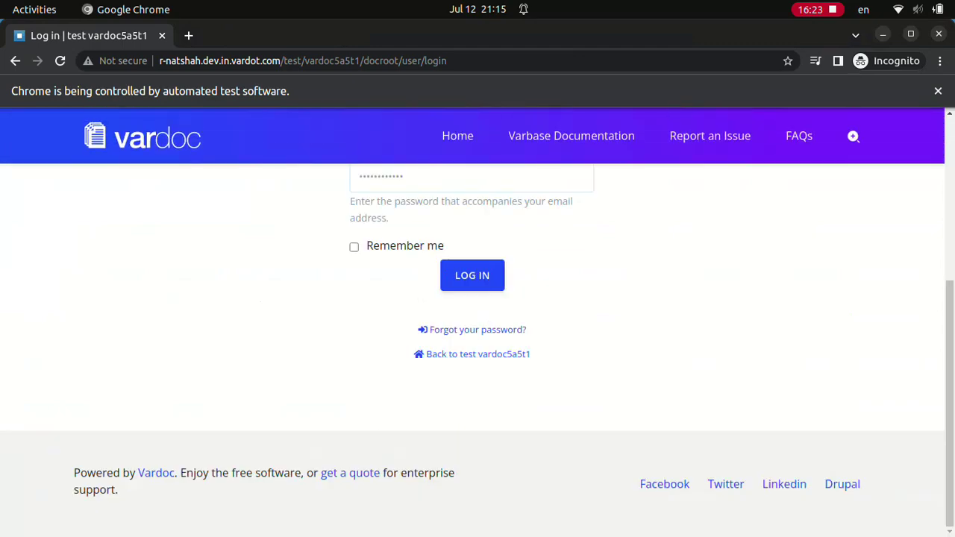
{"action": "key", "text": "Return"}
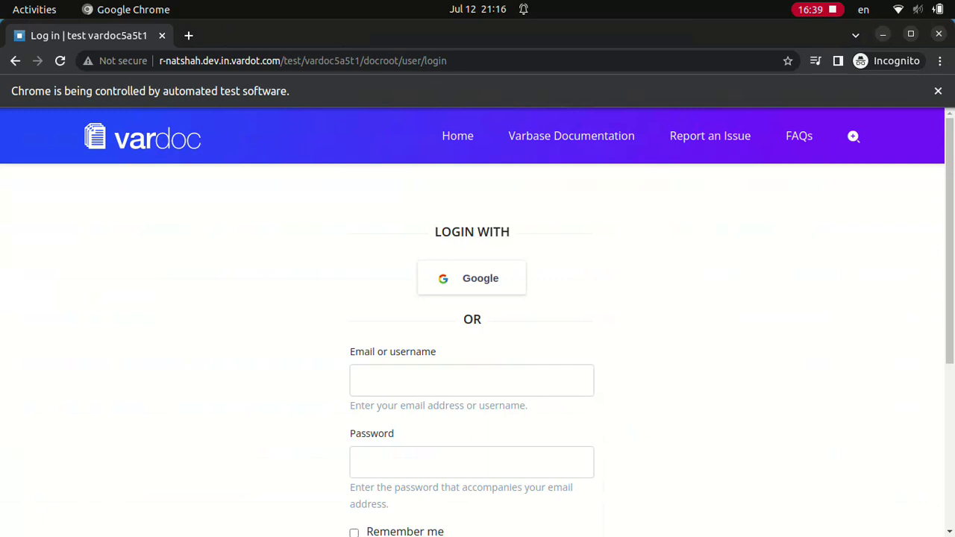
{"action": "type", "text": "Super admin"}
{"action": "scroll", "coordinate": [471, 336], "scroll_direction": "down", "scroll_amount": 5}
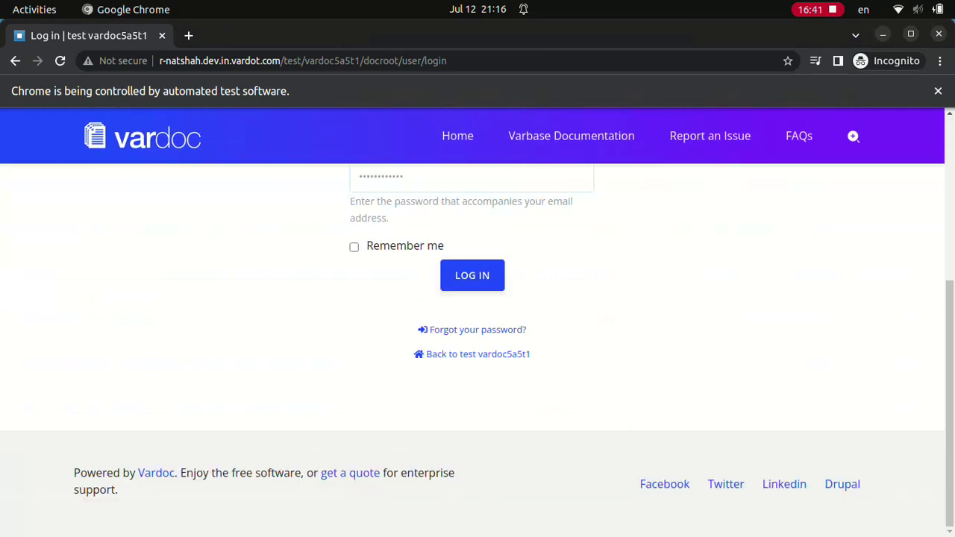
{"action": "key", "text": "Return"}
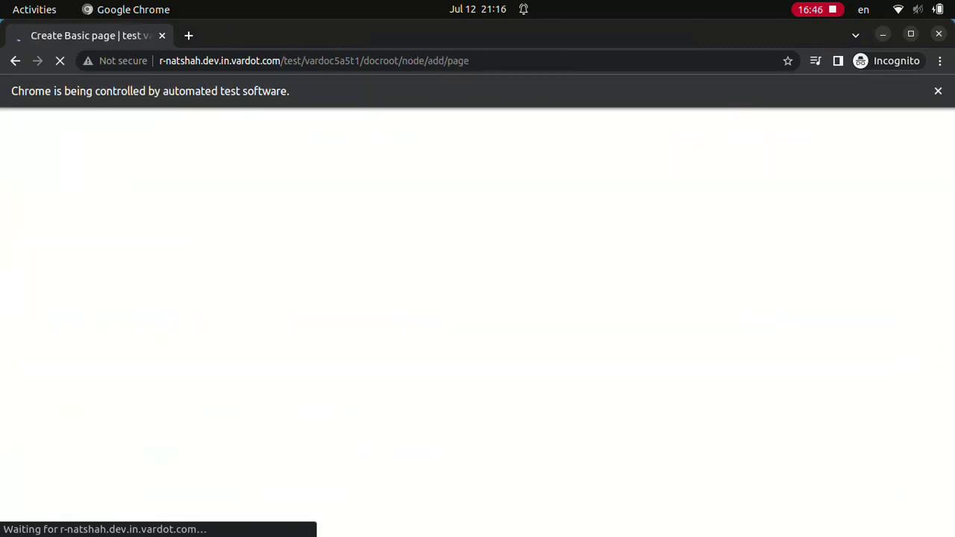
- Save a published Basic page titled 'Test Basic page' with body 'Test Basic page body'
{"action": "type", "text": "Test Basic pageTest Basic page body"}
{"action": "left_click", "coordinate": [103, 395]}
{"action": "left_click", "coordinate": [56, 451]}
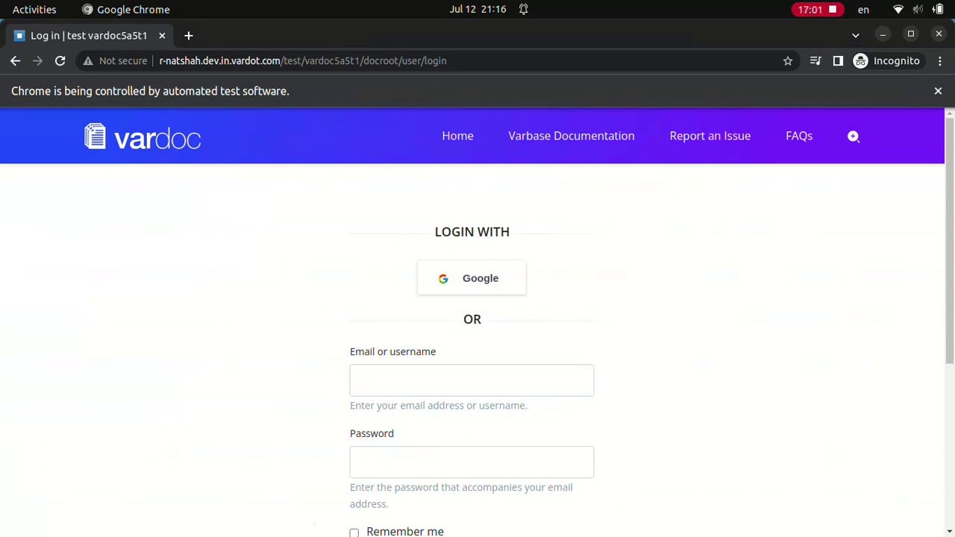
- Sign in with the webmaster account, submitting the login twice
{"action": "left_click", "coordinate": [471, 380]}
{"action": "type", "text": "webmaster"}
{"action": "left_click", "coordinate": [472, 462]}
{"action": "type", "text": "a"}
{"action": "scroll", "coordinate": [478, 336], "scroll_direction": "down", "scroll_amount": 4}
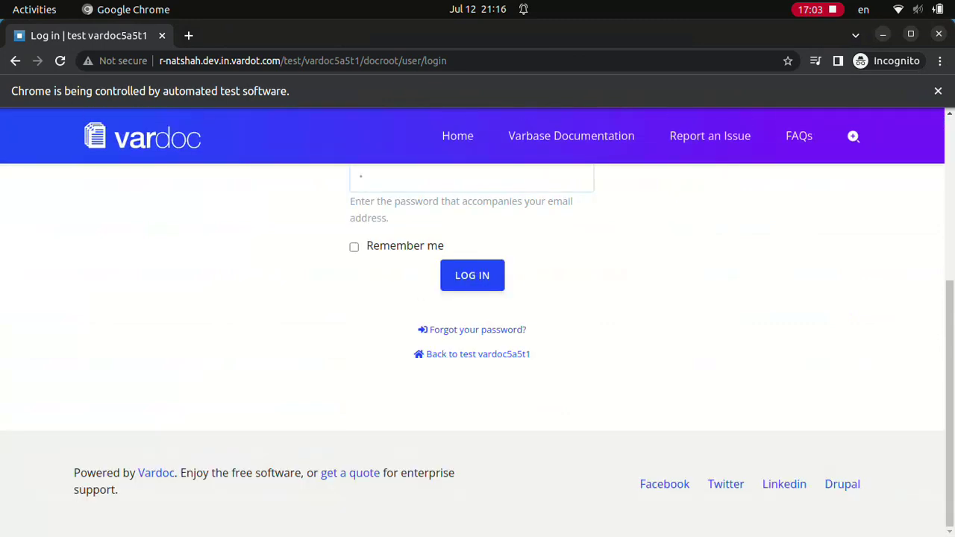
{"action": "key", "text": "Return"}
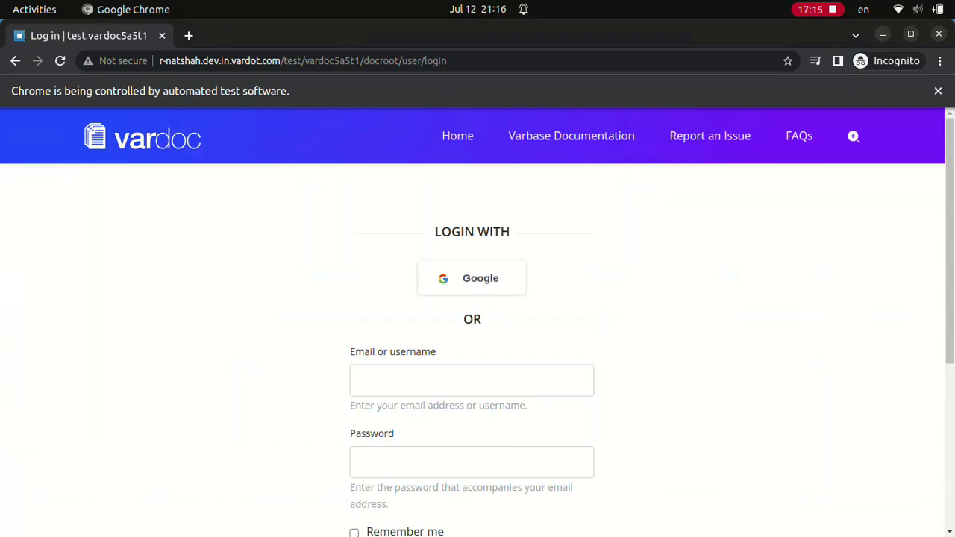
{"action": "type", "text": "webmaster"}
{"action": "left_click", "coordinate": [472, 461]}
{"action": "type", "text": "w"}
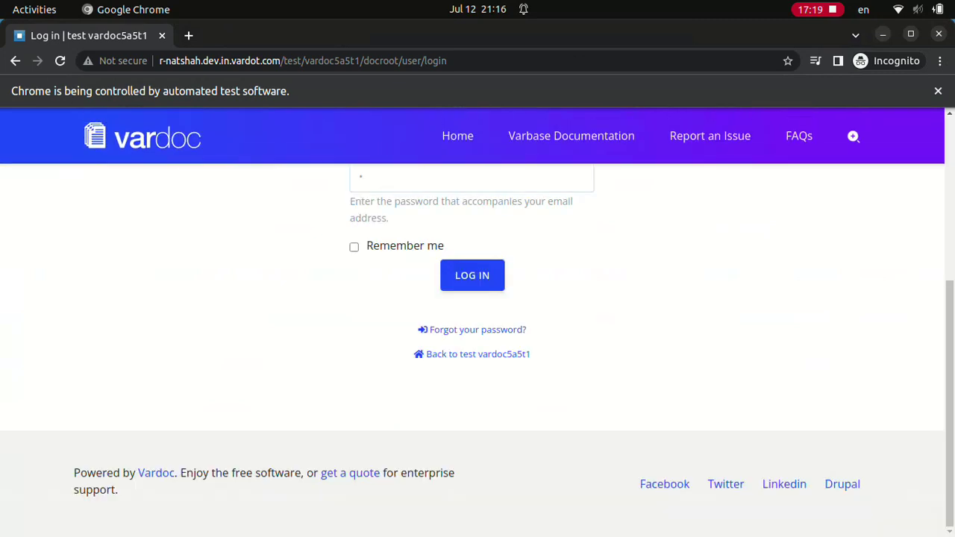
{"action": "key", "text": "Return"}
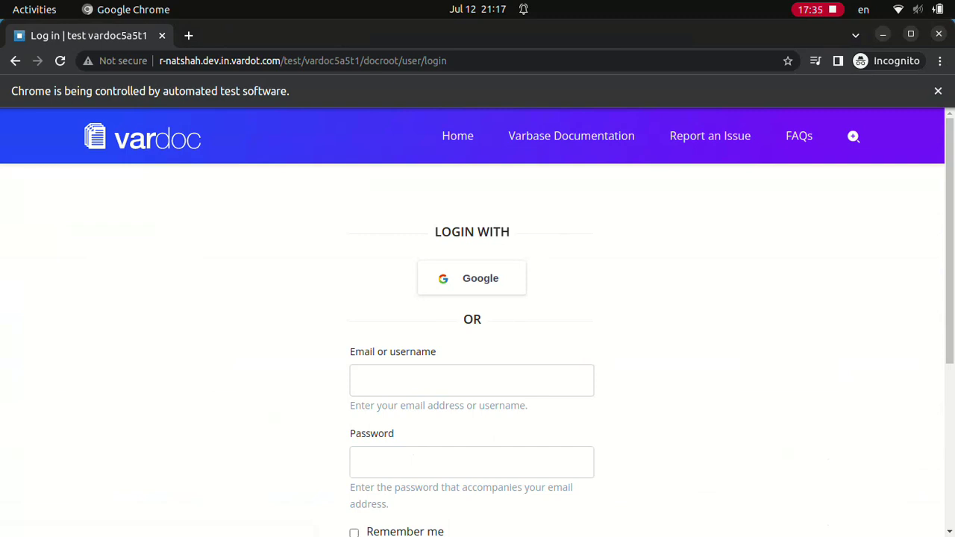
- Sign in as Normal user, then as Editor
{"action": "type", "text": "Normal user"}
{"action": "scroll", "coordinate": [478, 335], "scroll_direction": "down", "scroll_amount": 4}
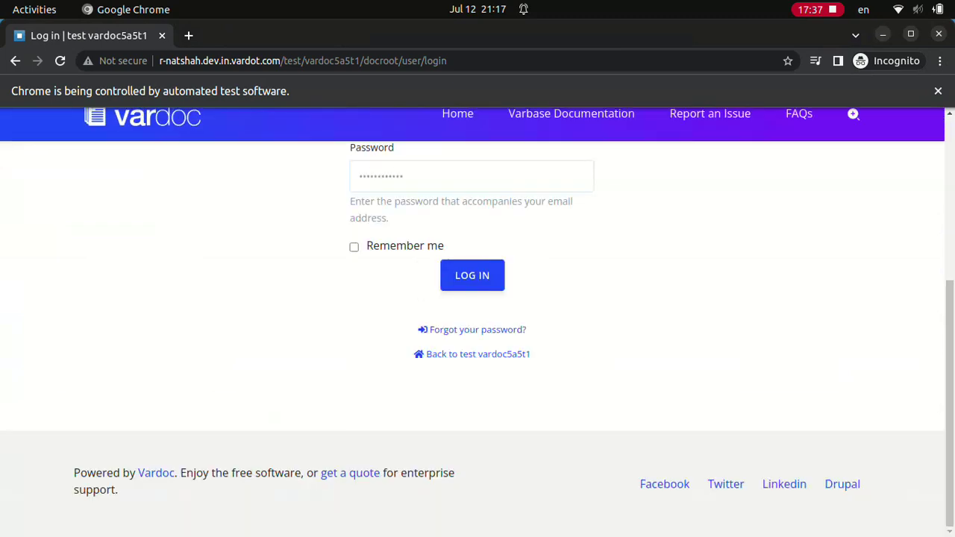
{"action": "key", "text": "Return"}
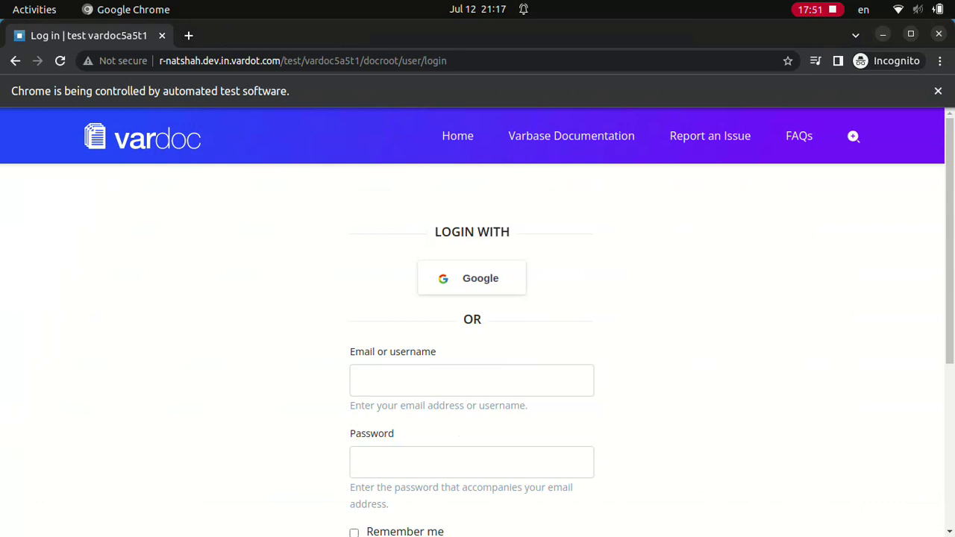
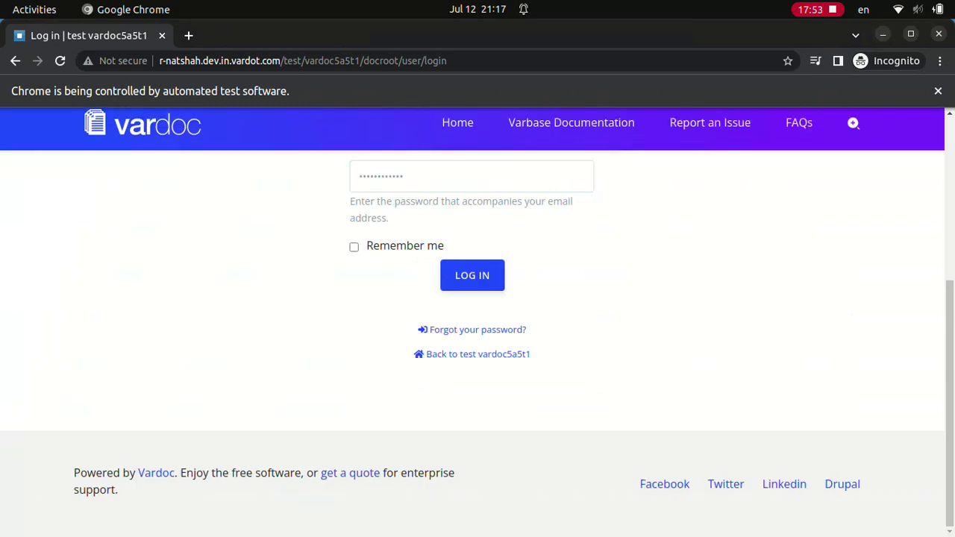
{"action": "key", "text": "Return"}
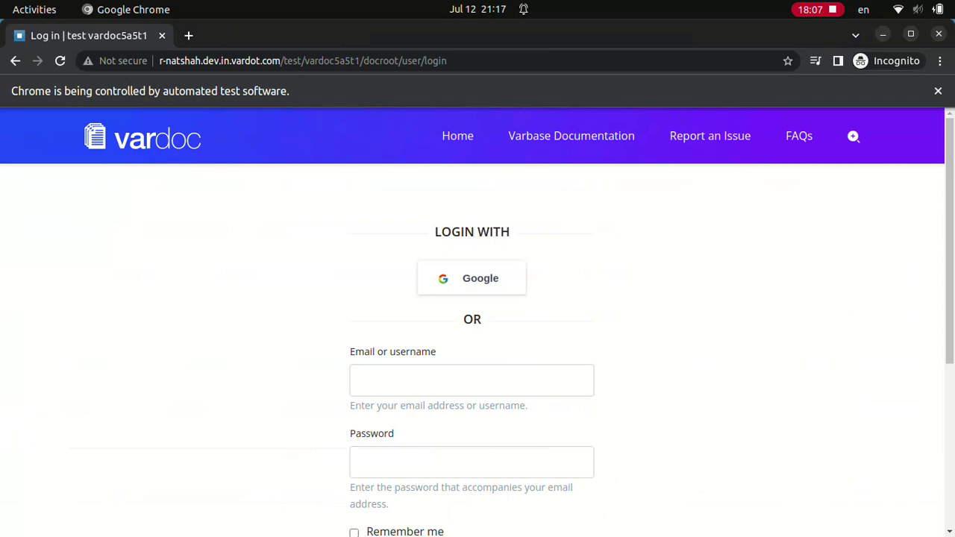
- Sign in as Content admin, then enter the Normal user username on the login form
{"action": "type", "text": "Content admin************"}
{"action": "scroll", "coordinate": [472, 336], "scroll_direction": "down", "scroll_amount": 4}
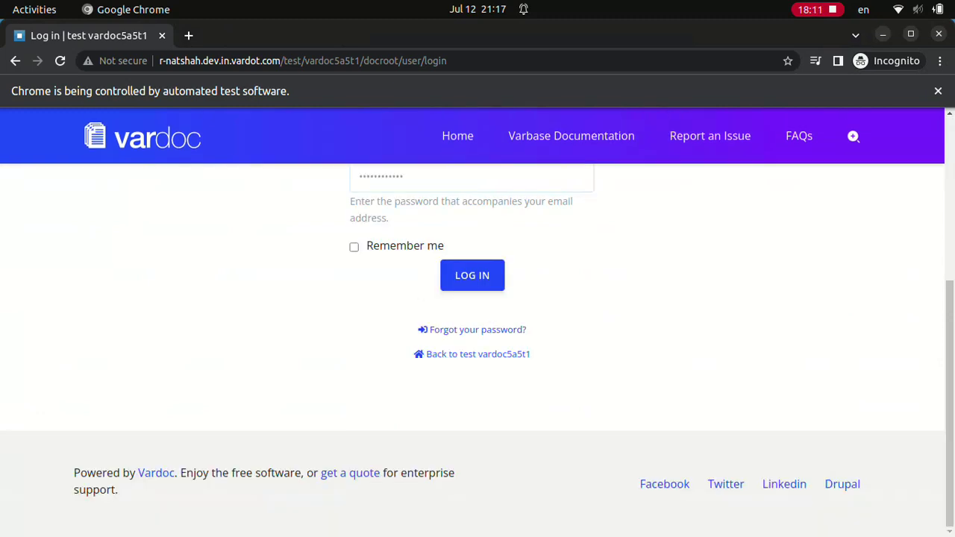
{"action": "key", "text": "Return"}
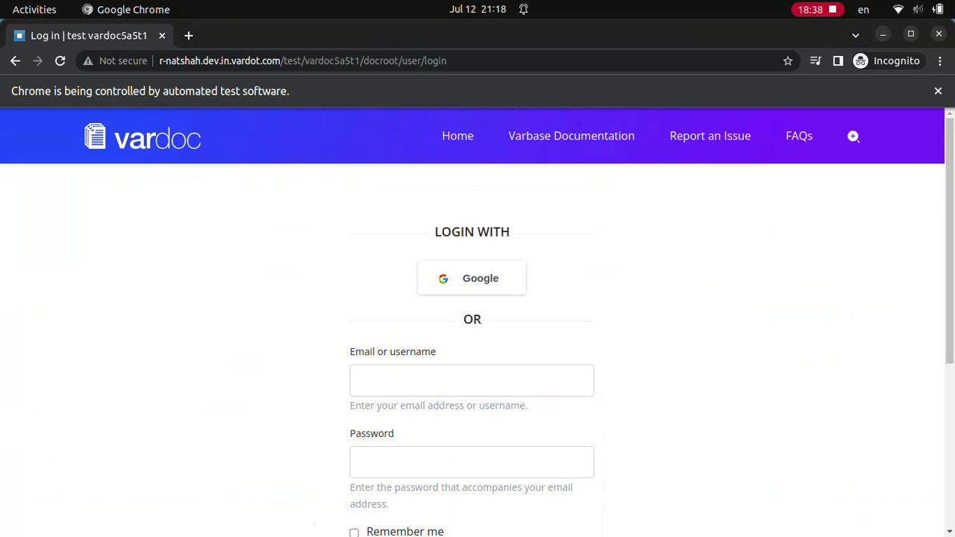
{"action": "type", "text": "Normal user"}
{"action": "left_click", "coordinate": [471, 462]}
- Complete the Normal user login, then sign in as Editor
{"action": "type", "text": "************"}
{"action": "scroll", "coordinate": [471, 336], "scroll_direction": "down", "scroll_amount": 4}
{"action": "left_click", "coordinate": [471, 274]}
{"action": "type", "text": "Editor"}
{"action": "scroll", "coordinate": [478, 321], "scroll_direction": "down", "scroll_amount": 4}
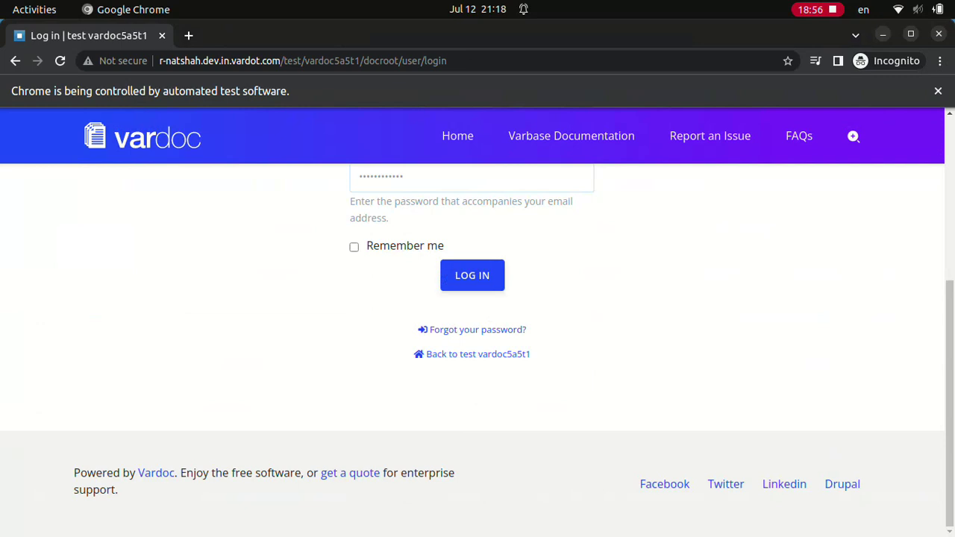
{"action": "key", "text": "Return"}
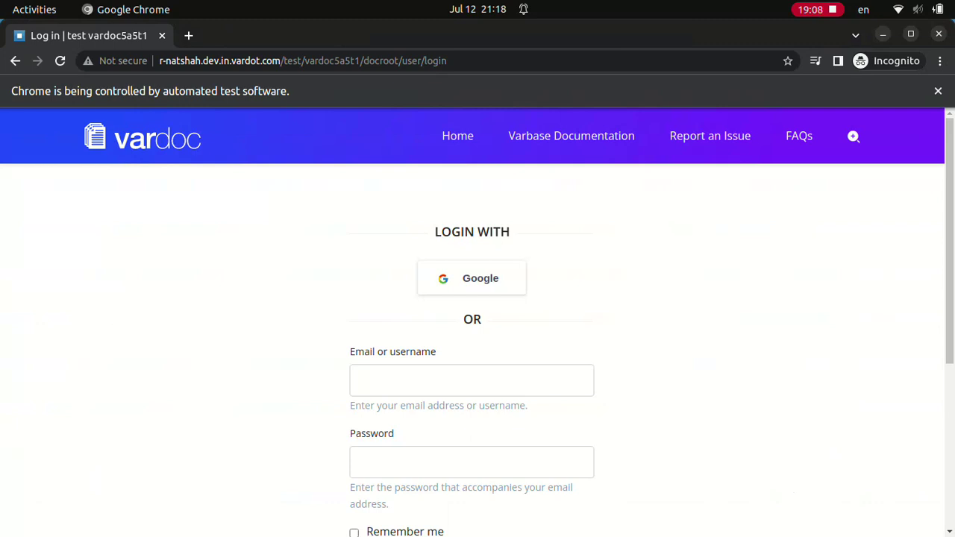
- Sign in as Content admin, then with the site.admin account
{"action": "type", "text": "Content admindD.123123ddd"}
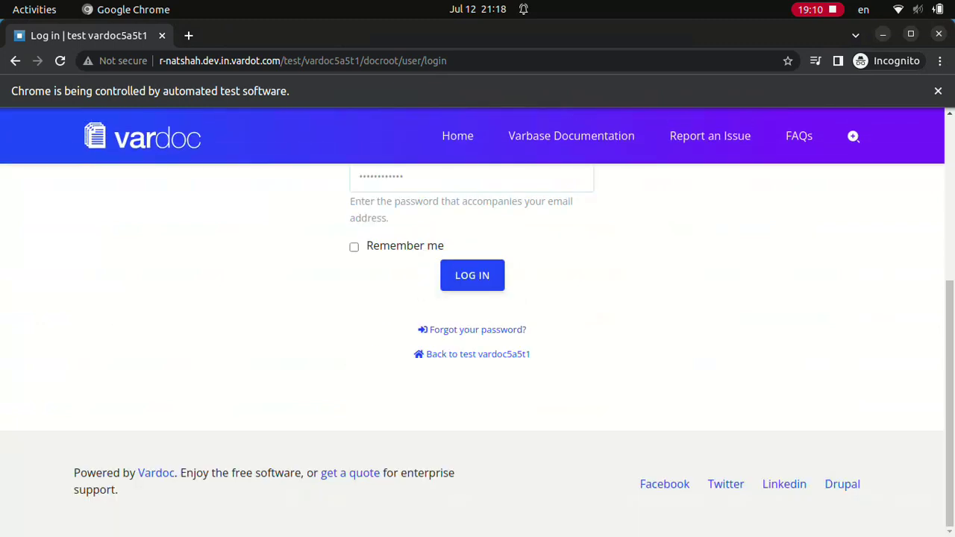
{"action": "key", "text": "Return"}
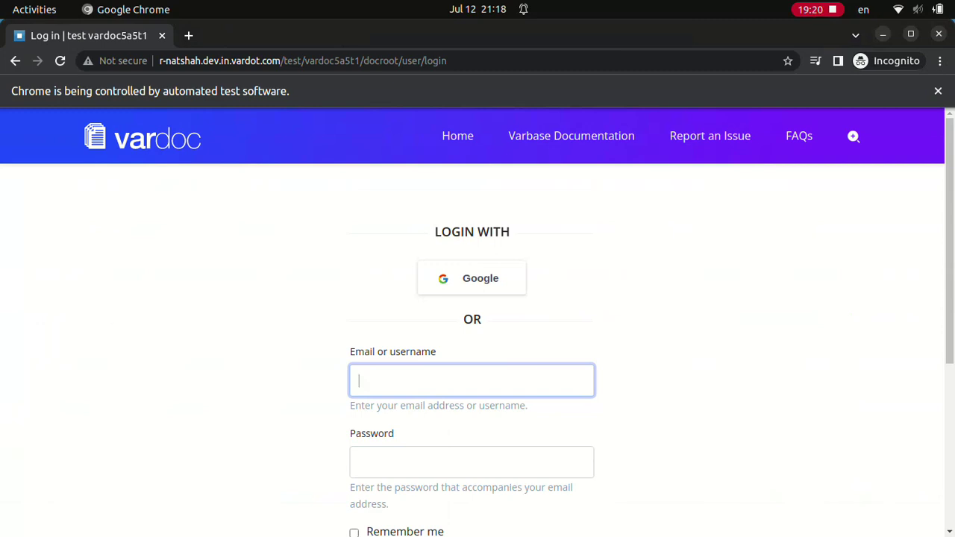
{"action": "type", "text": "site.admin"}
{"action": "left_click", "coordinate": [471, 462]}
{"action": "type", "text": "************"}
{"action": "scroll", "coordinate": [477, 336], "scroll_direction": "down", "scroll_amount": 4}
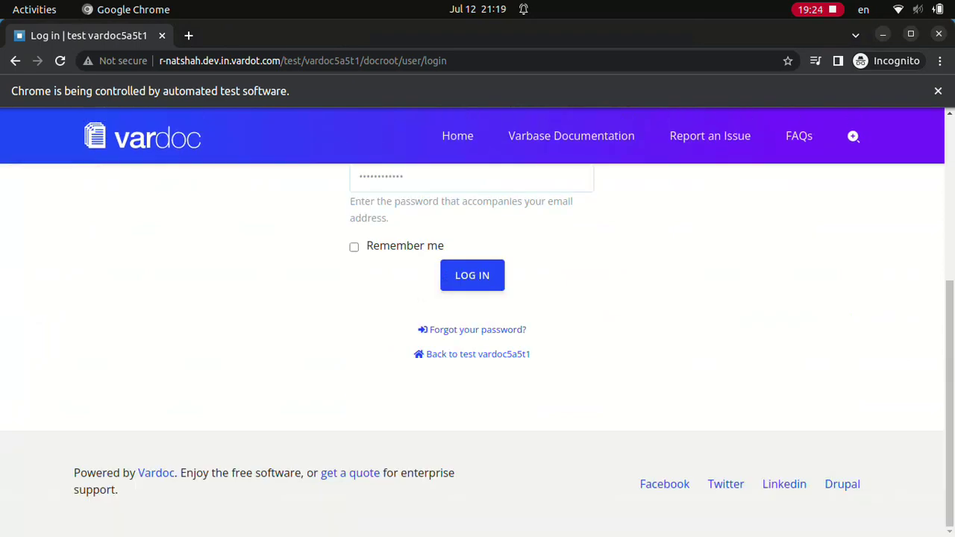
{"action": "key", "text": "Return"}
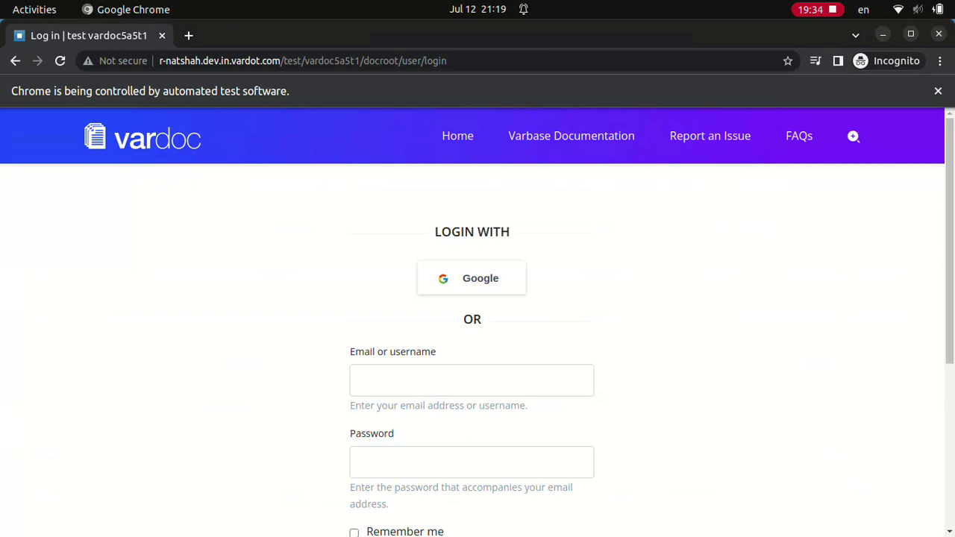
- Sign in with the Super admin account
{"action": "left_click", "coordinate": [472, 380]}
{"action": "type", "text": "Super admin"}
{"action": "left_click", "coordinate": [472, 461]}
{"action": "type", "text": "************"}
{"action": "scroll", "coordinate": [477, 335], "scroll_direction": "down", "scroll_amount": 4}
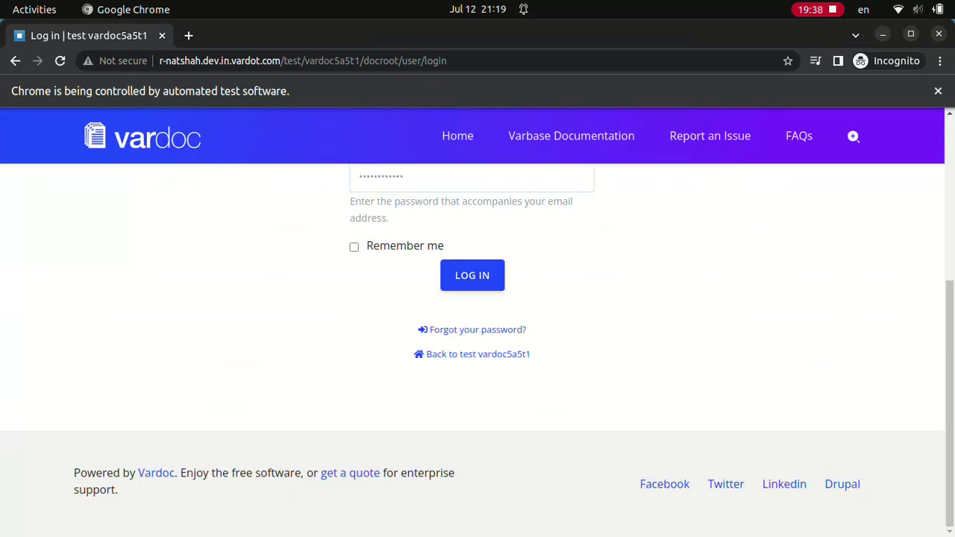
{"action": "left_click", "coordinate": [472, 274]}
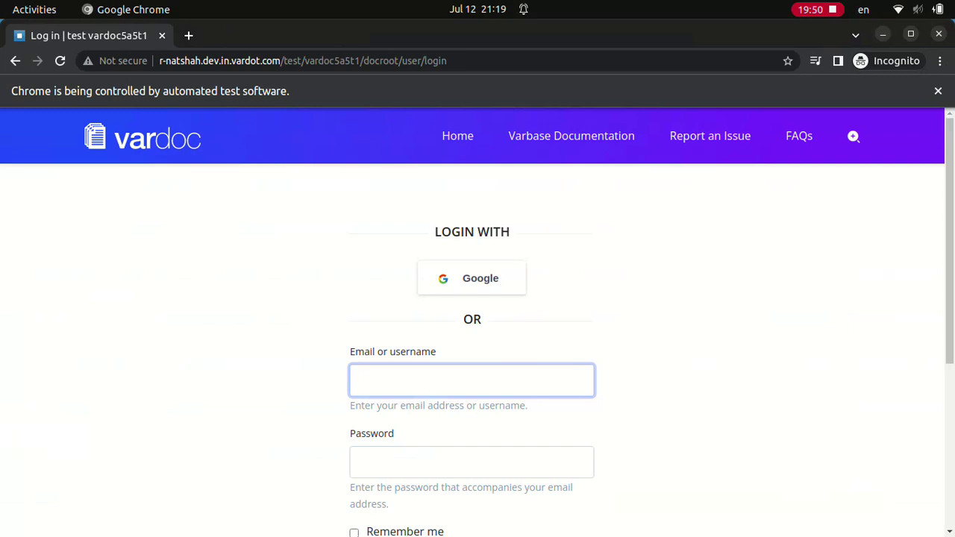
- Sign in as Site admin, landing on the Create Basic page form
{"action": "type", "text": "Site admin"}
{"action": "key", "text": "Tab"}
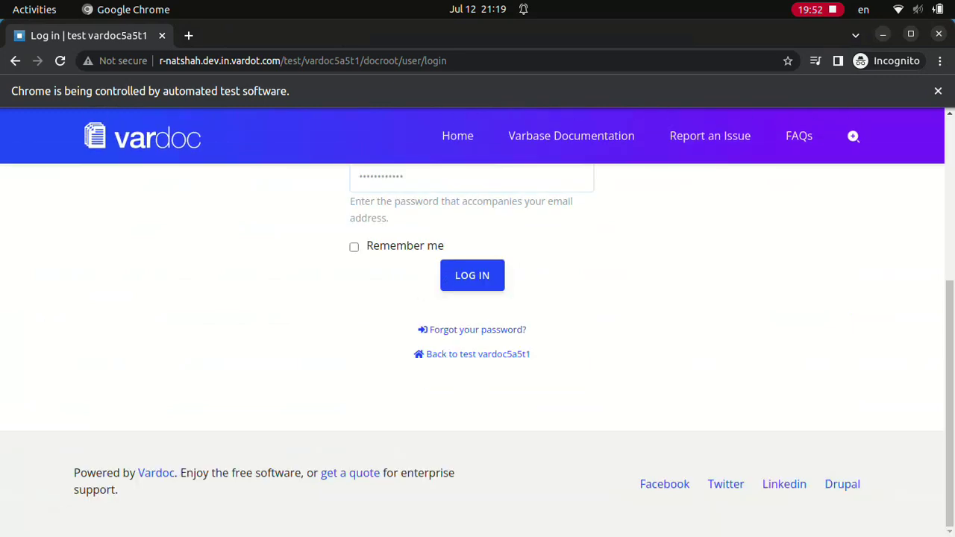
{"action": "key", "text": "Return"}
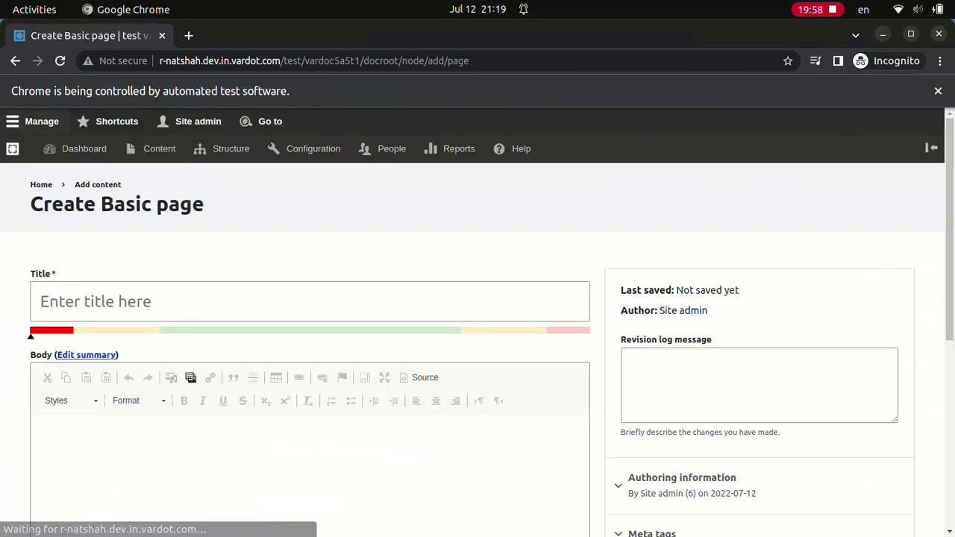
- Save the root Basic page and sign back in as Site admin
{"action": "scroll", "coordinate": [478, 350], "scroll_direction": "down", "scroll_amount": 10}
{"action": "left_click", "coordinate": [56, 450]}
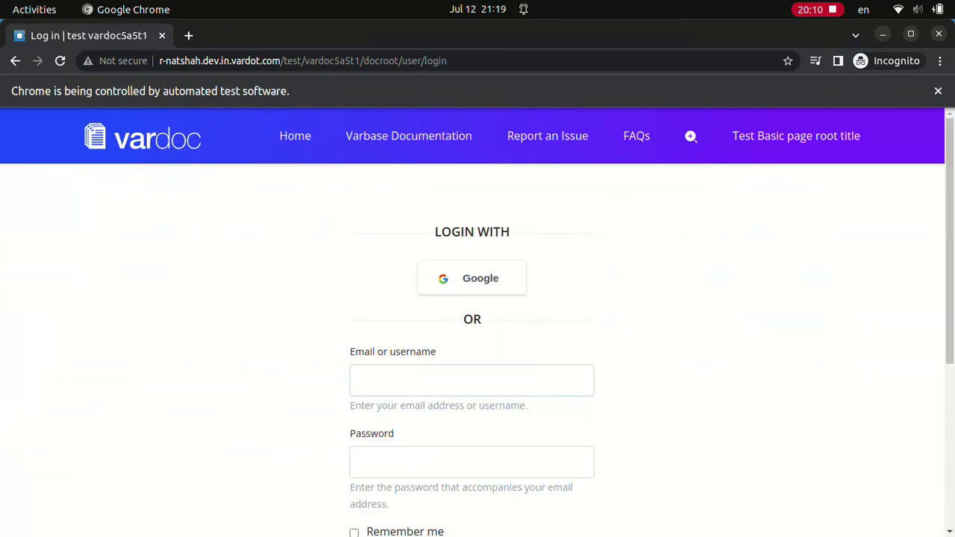
{"action": "type", "text": "Site admindD.123123ddd"}
{"action": "scroll", "coordinate": [478, 336], "scroll_direction": "down", "scroll_amount": 4}
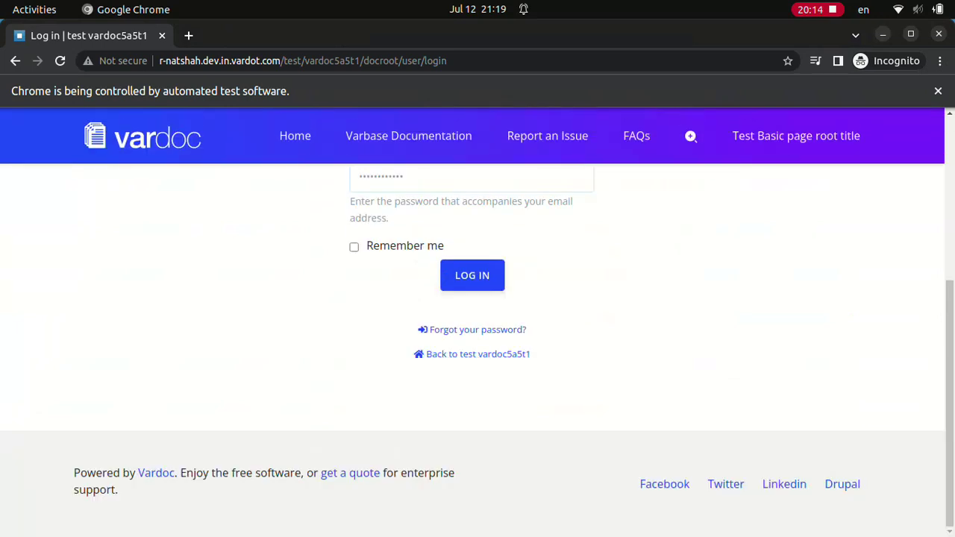
{"action": "left_click", "coordinate": [472, 275]}
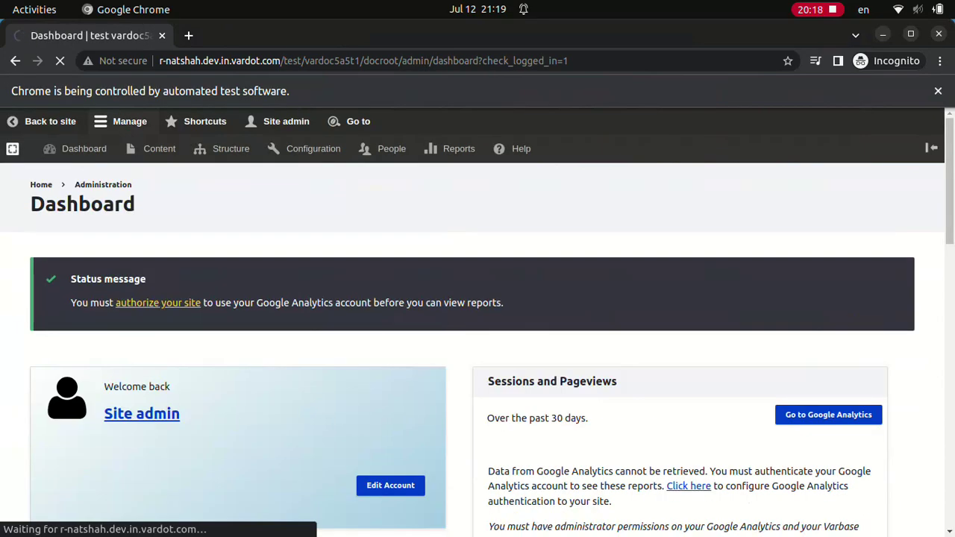
- Save a Basic page titled 'Test Basic page sub 1 title' with body 'Test Basic page sub 1 body'
{"action": "type", "text": "Test Basic page sub 1 title"}
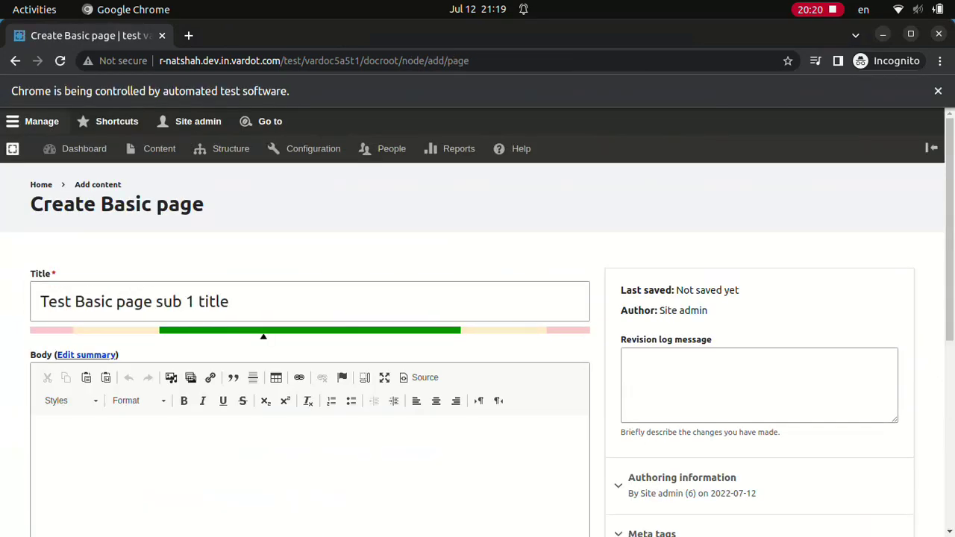
{"action": "type", "text": "Test Basic page sub 1 body"}
{"action": "scroll", "coordinate": [478, 343], "scroll_direction": "down", "scroll_amount": 3}
{"action": "left_click", "coordinate": [56, 449]}
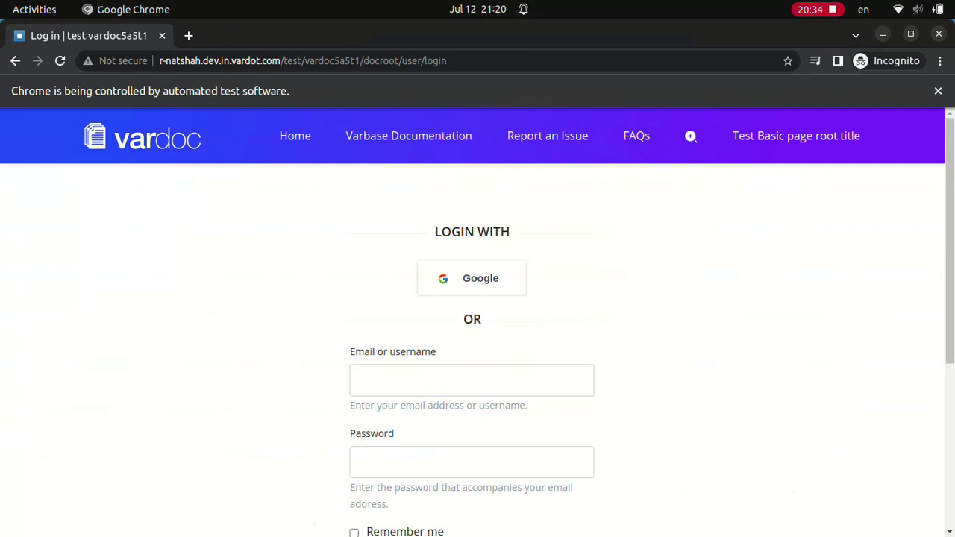
- Submit the pending login, then sign in with the webmaster account
{"action": "scroll", "coordinate": [472, 335], "scroll_direction": "down", "scroll_amount": 4}
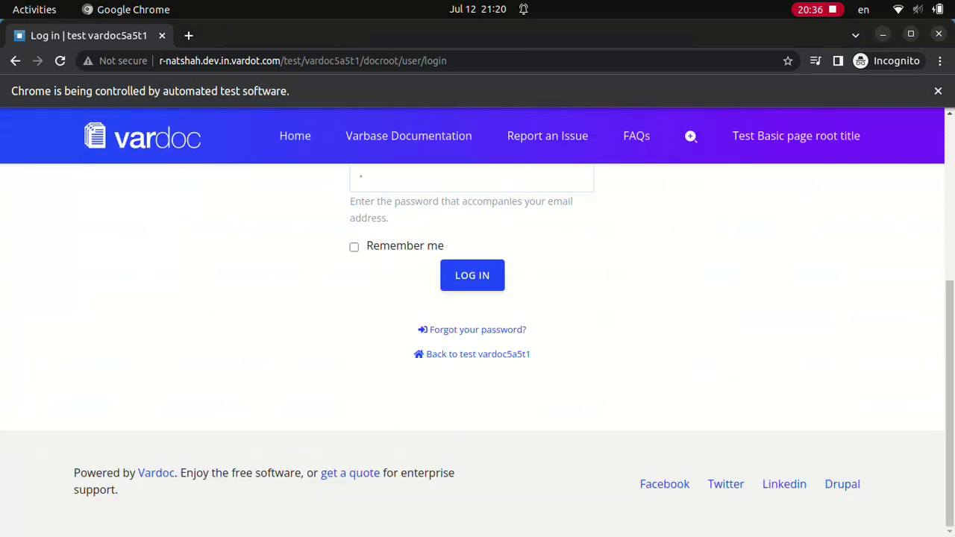
{"action": "key", "text": "Return"}
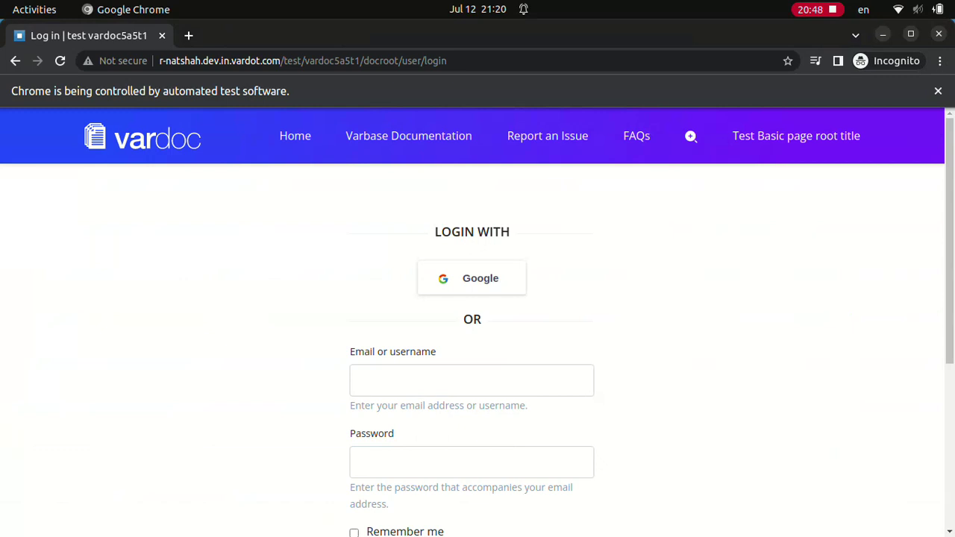
{"action": "left_click", "coordinate": [471, 381]}
{"action": "type", "text": "webmaster"}
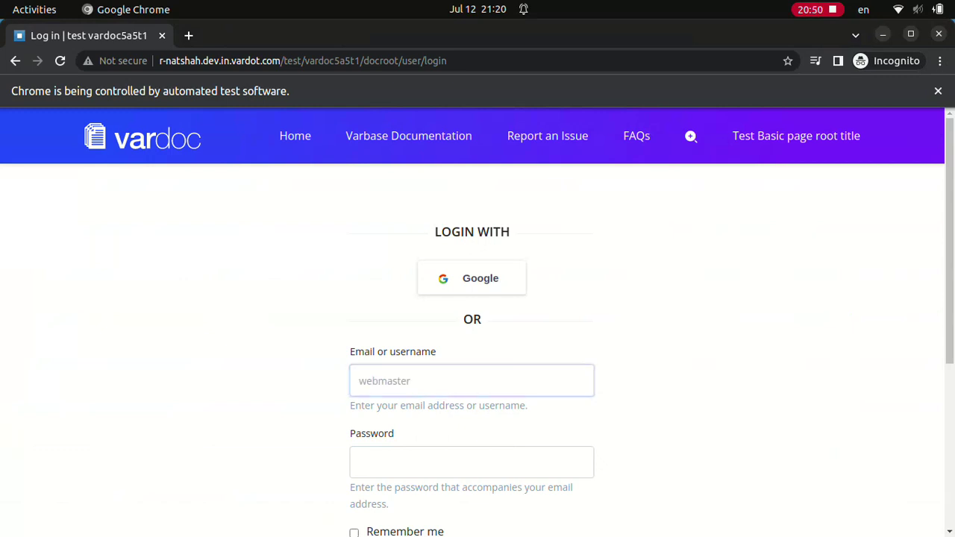
{"action": "left_click", "coordinate": [472, 462]}
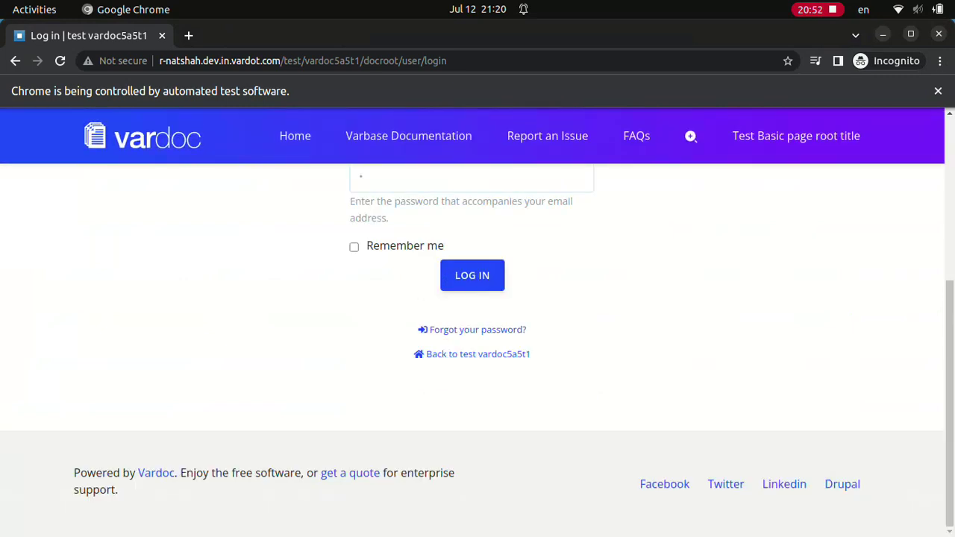
{"action": "key", "text": "Return"}
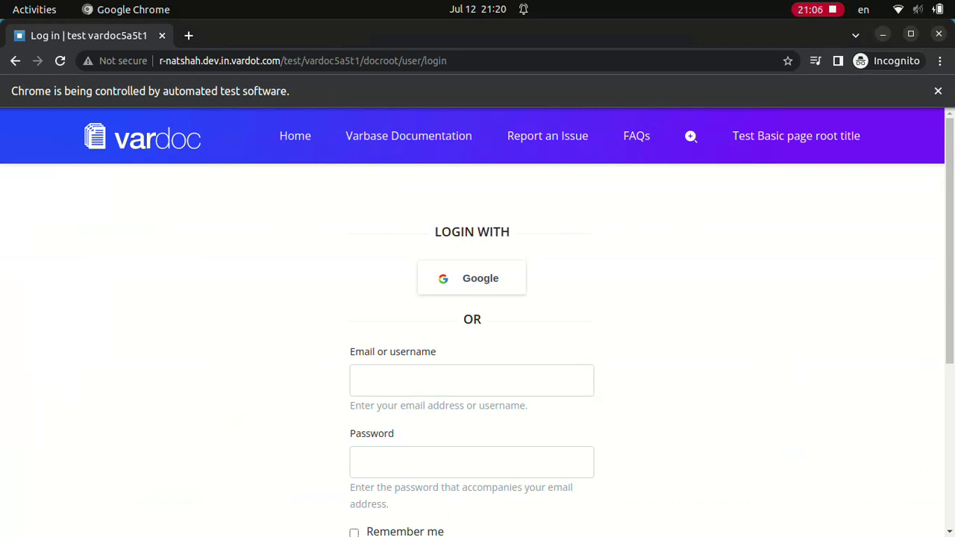
- Sign in as Normal user, then with the admin account
{"action": "type", "text": "Normal user************"}
{"action": "scroll", "coordinate": [477, 336], "scroll_direction": "down", "scroll_amount": 4}
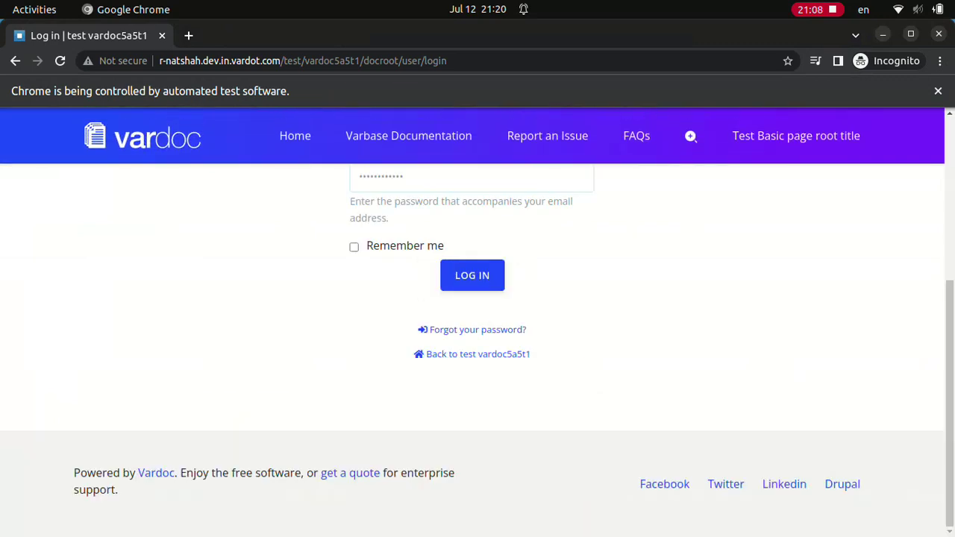
{"action": "left_click", "coordinate": [472, 275]}
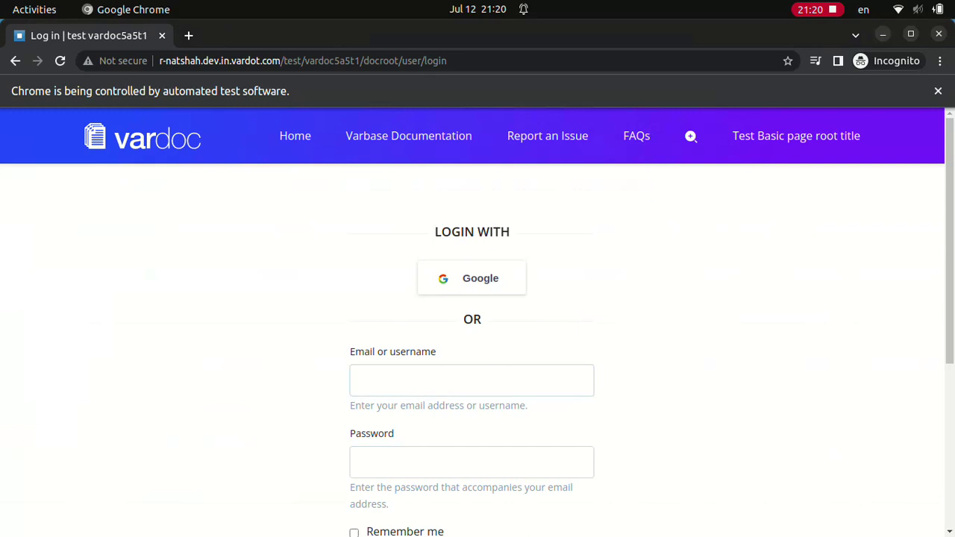
{"action": "type", "text": "admin••••••••••••"}
{"action": "scroll", "coordinate": [477, 320], "scroll_direction": "down", "scroll_amount": 4}
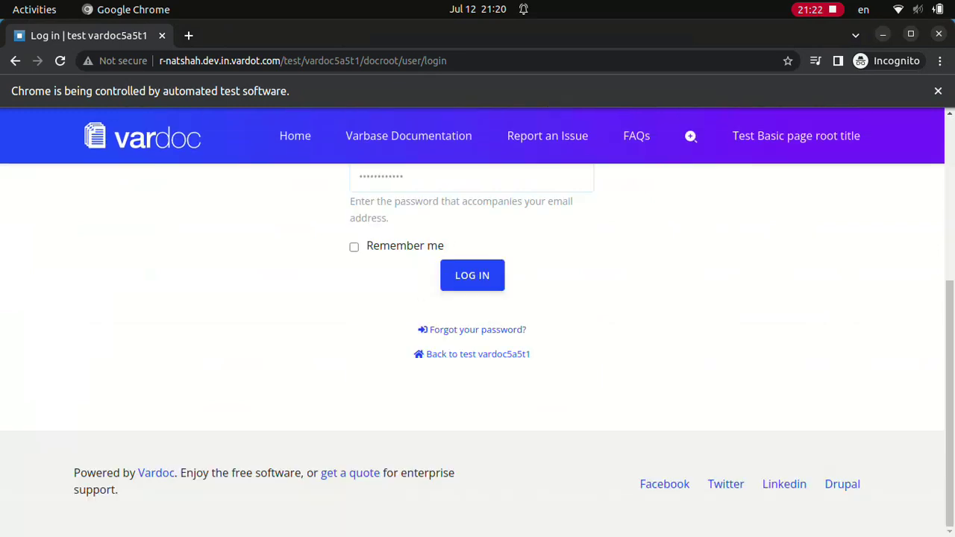
{"action": "left_click", "coordinate": [472, 275]}
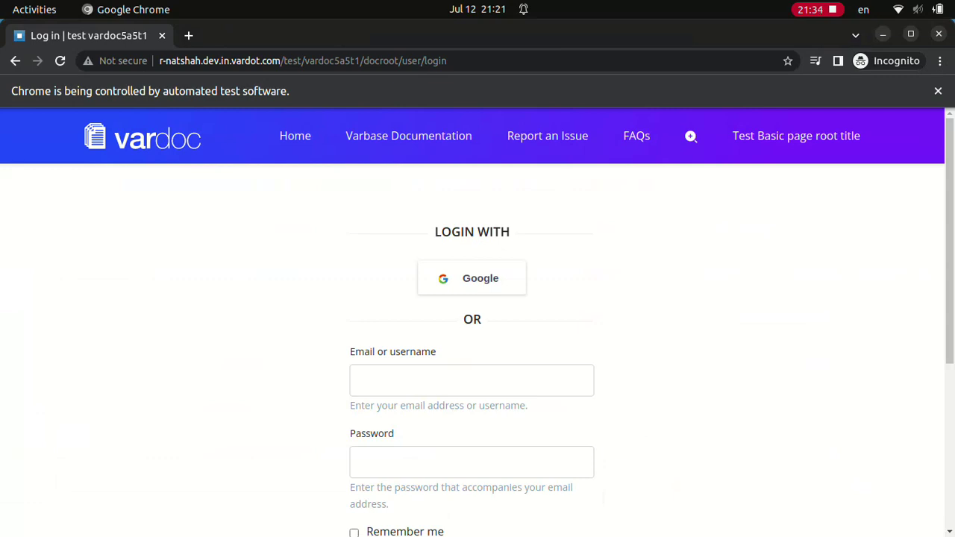
- Sign in with the Content admin account and its password
{"action": "left_click", "coordinate": [471, 379]}
{"action": "type", "text": "Content admin"}
{"action": "left_click", "coordinate": [471, 462]}
{"action": "scroll", "coordinate": [477, 320], "scroll_direction": "down", "scroll_amount": 5}
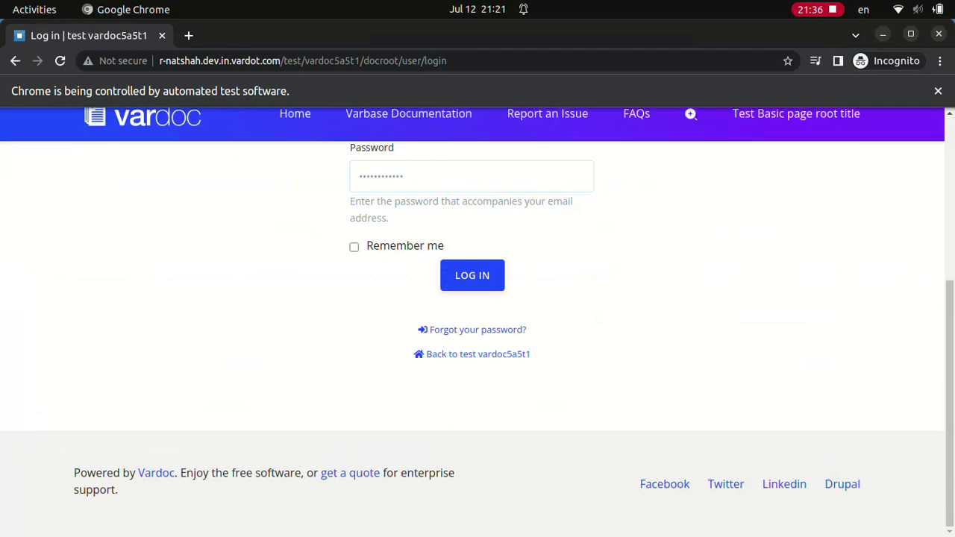
{"action": "left_click", "coordinate": [472, 275]}
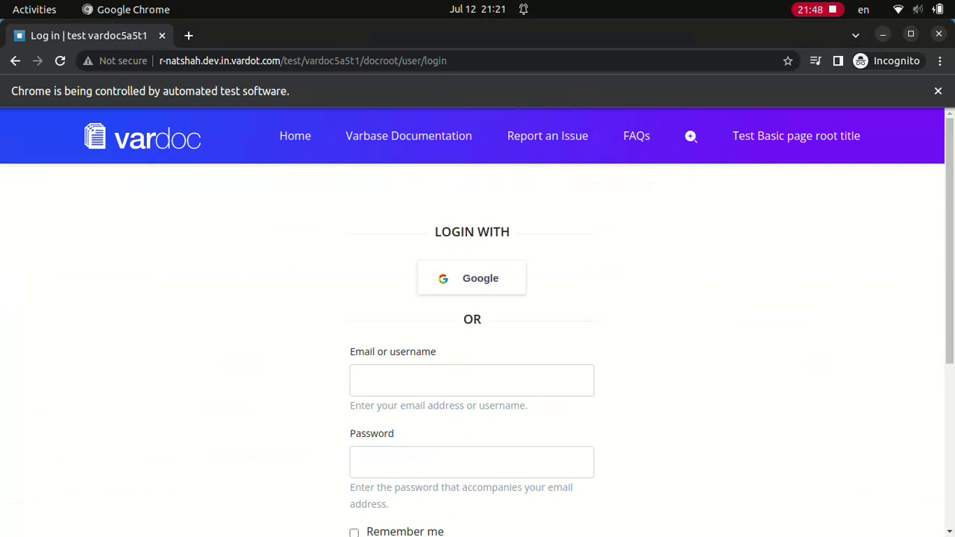
- Sign in with the SEO admin account
{"action": "type", "text": "SEO admin••••••••••••"}
{"action": "scroll", "coordinate": [473, 320], "scroll_direction": "down", "scroll_amount": 4}
{"action": "key", "text": "Return"}
- Sign in as Site admin to reach the Layout Builder landing page form
{"action": "type", "text": "Site admin"}
{"action": "key", "text": "Tab"}
{"action": "type", "text": "************"}
{"action": "scroll", "coordinate": [477, 336], "scroll_direction": "down", "scroll_amount": 4}
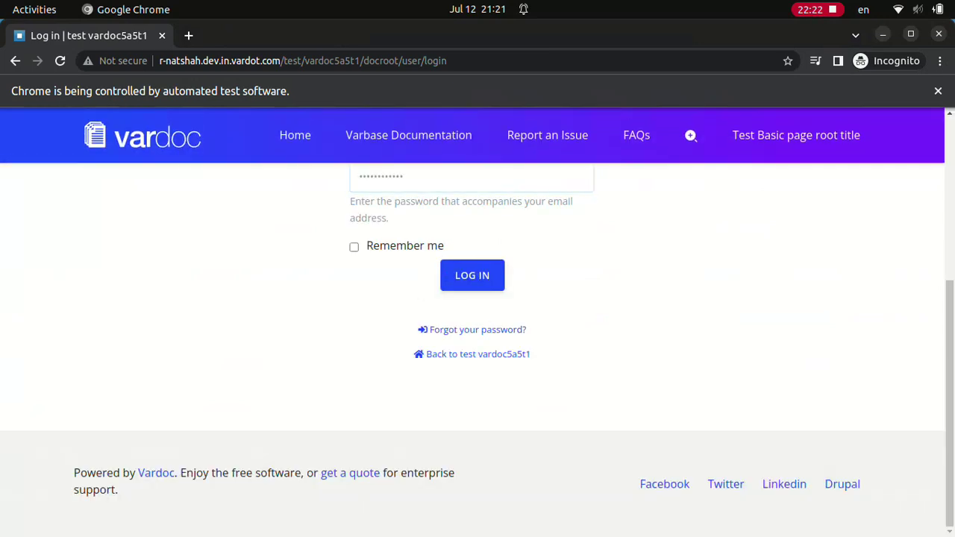
{"action": "key", "text": "Return"}
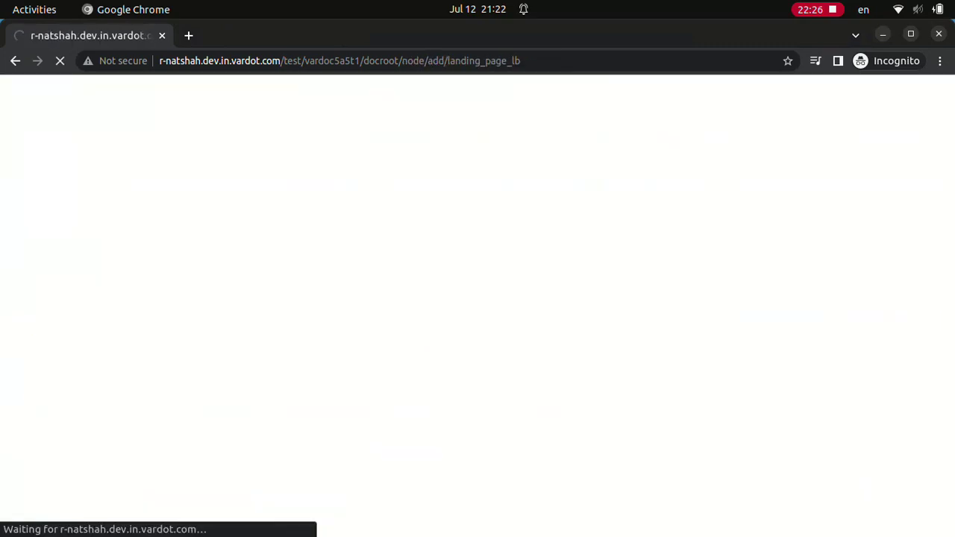
{"action": "left_click", "coordinate": [309, 273]}
{"action": "type", "text": "Test Landing page (Layout Builder)"}
{"action": "left_click", "coordinate": [309, 420]}
{"action": "type", "text": "Test Landing page (Layout Builder) description"}
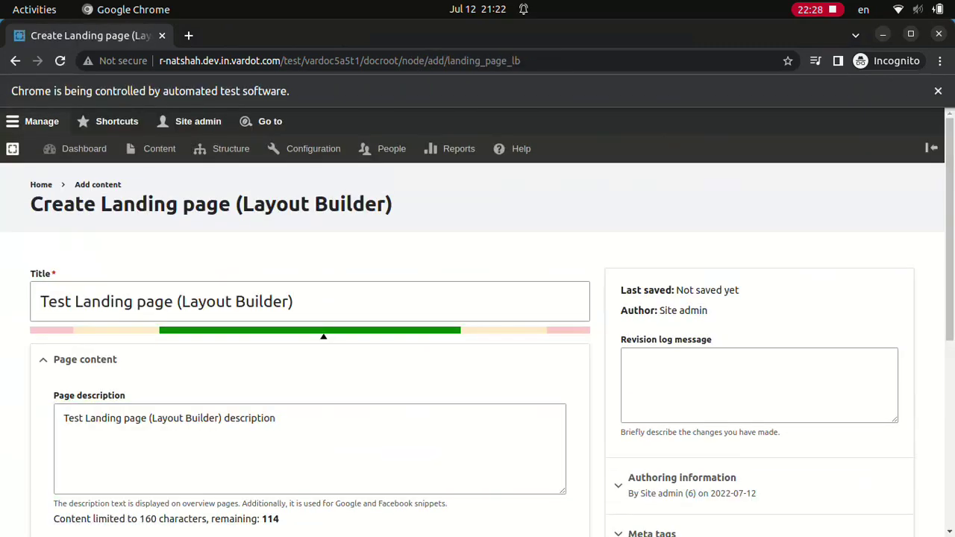
{"action": "left_click", "coordinate": [56, 450]}
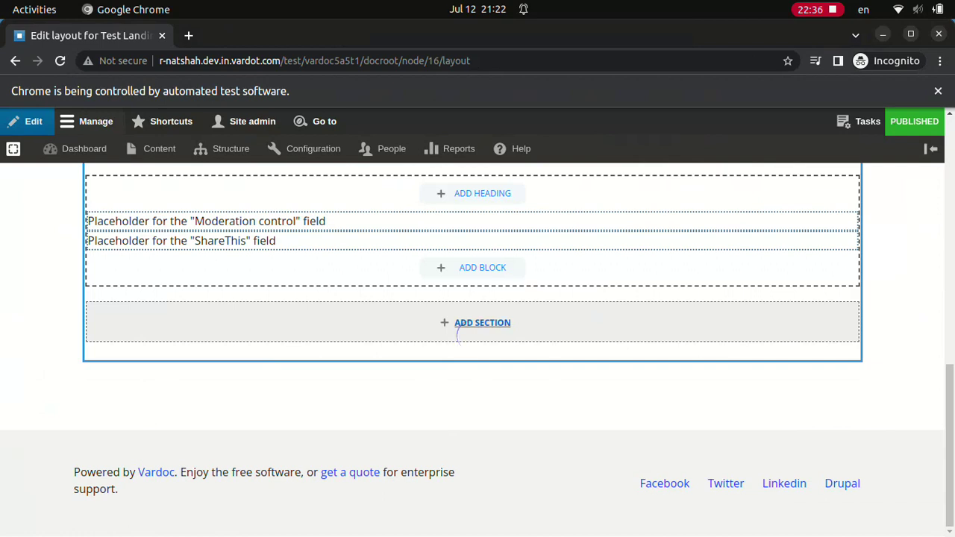
{"action": "left_click", "coordinate": [482, 322]}
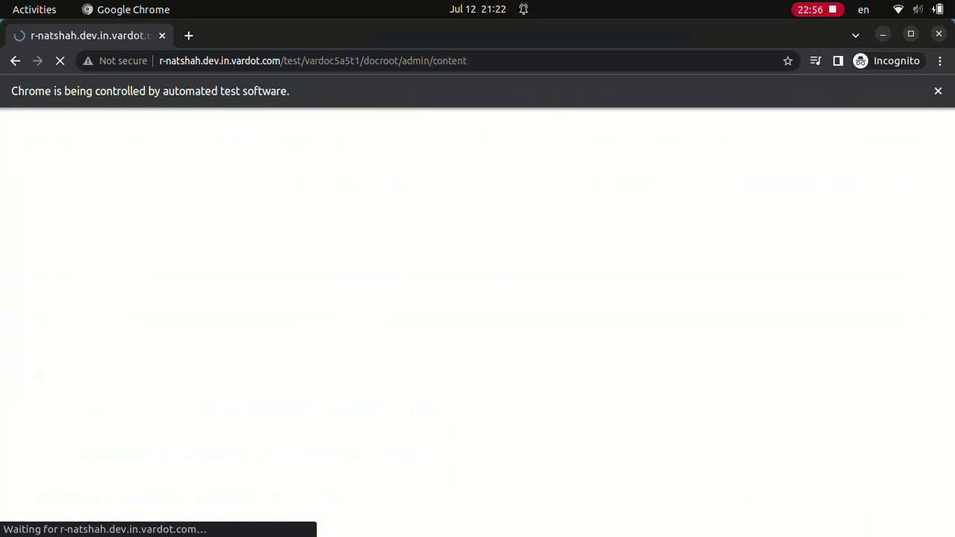
{"action": "type", "text": "Test Landing page (Layout Builder)"}
{"action": "left_click", "coordinate": [257, 451]}
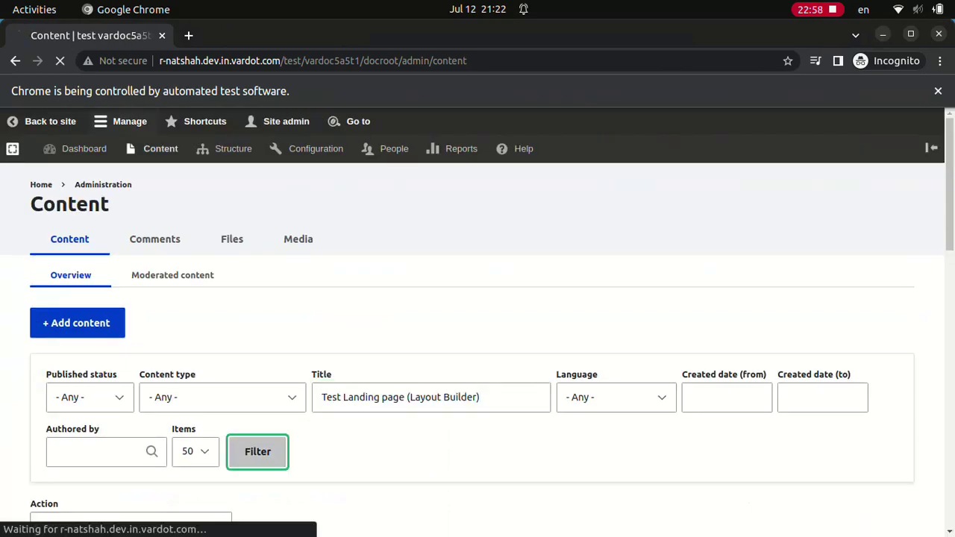
{"action": "scroll", "coordinate": [477, 336], "scroll_direction": "down", "scroll_amount": 2}
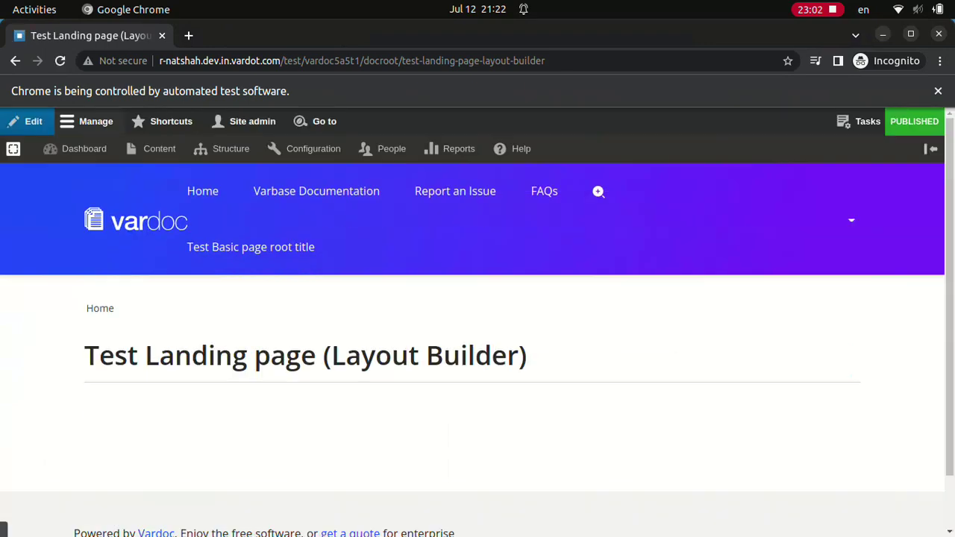
{"action": "left_click", "coordinate": [861, 120]}
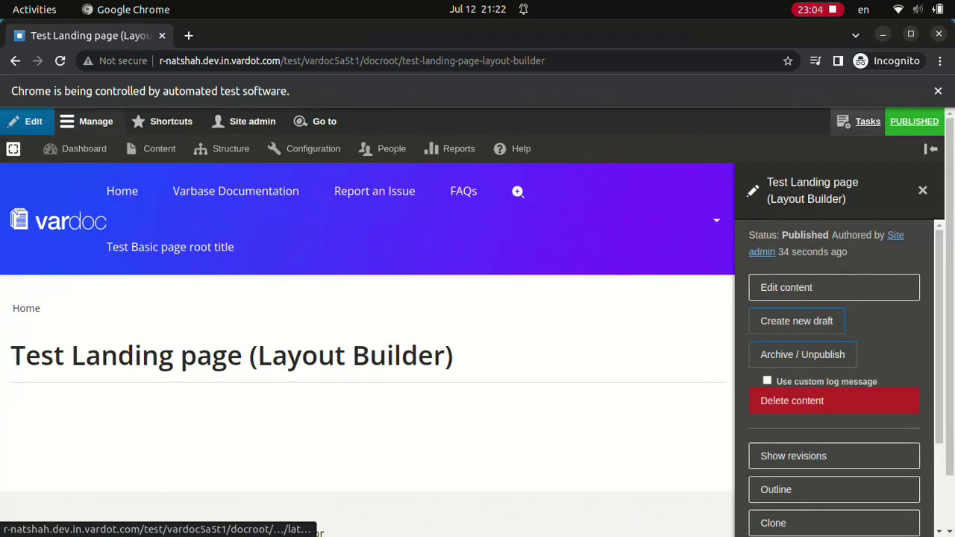
{"action": "left_click", "coordinate": [775, 522]}
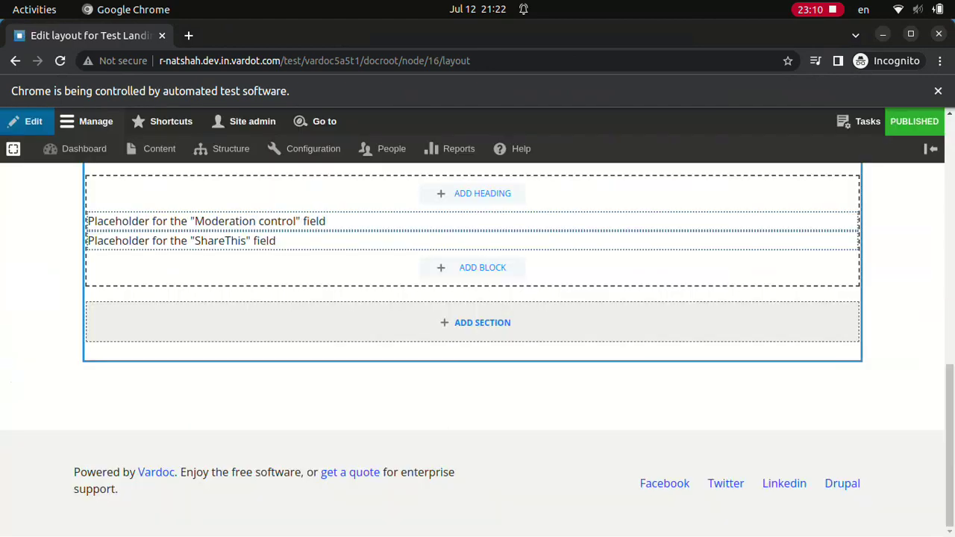
- Add a Bootstrap 1 Col section at the bottom of the layout
{"action": "left_click", "coordinate": [458, 327]}
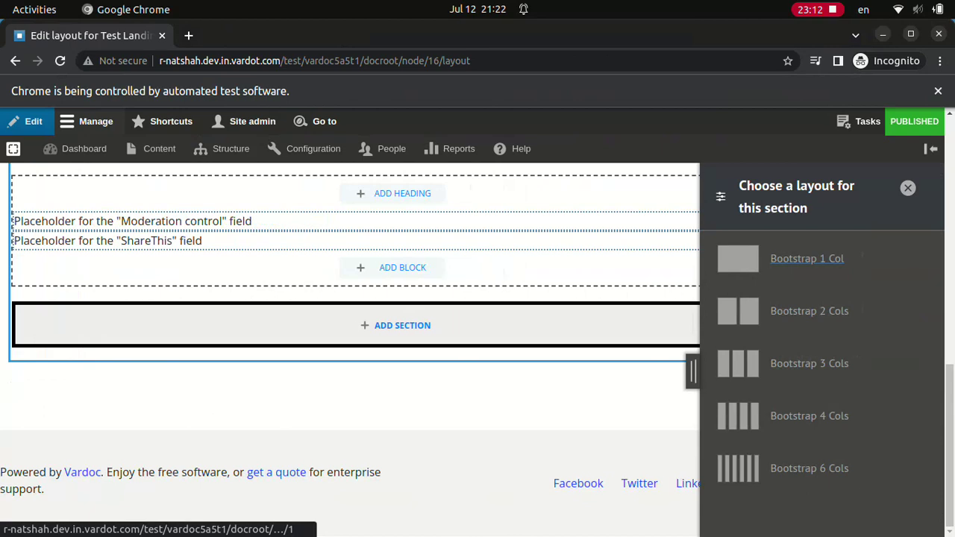
{"action": "left_click", "coordinate": [807, 258]}
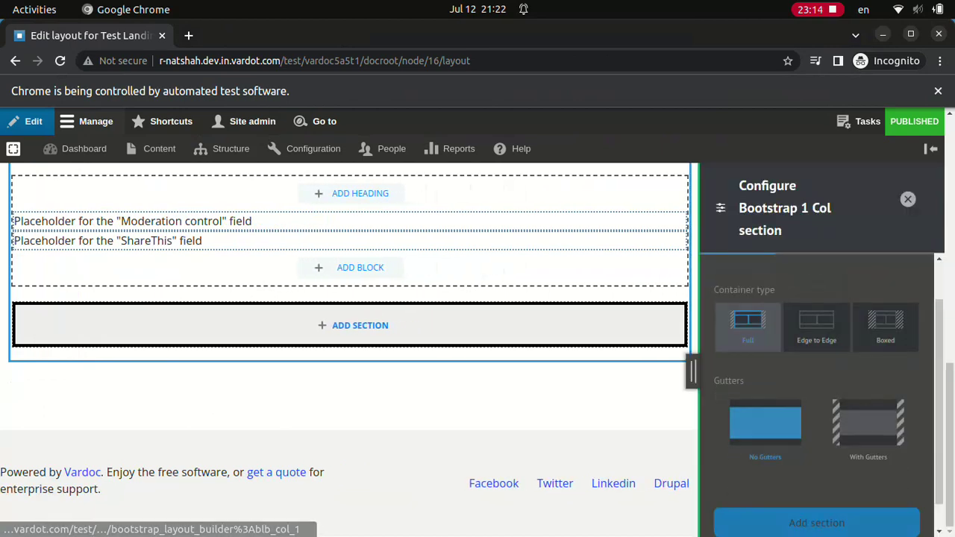
{"action": "left_click", "coordinate": [816, 522]}
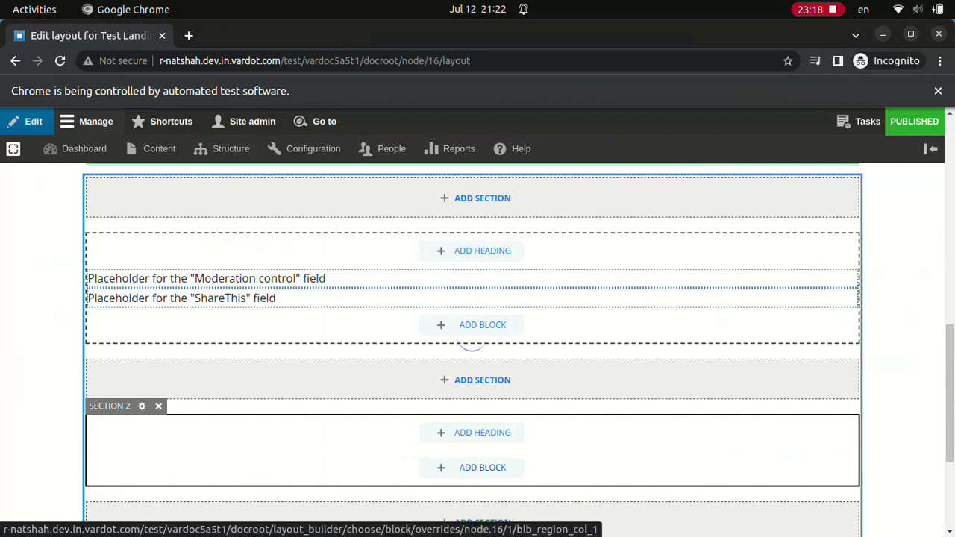
- Add a Rich text block to Section 2 titled 'Rich text in 1 col section' with Lorem ipsum body
{"action": "left_click", "coordinate": [483, 467]}
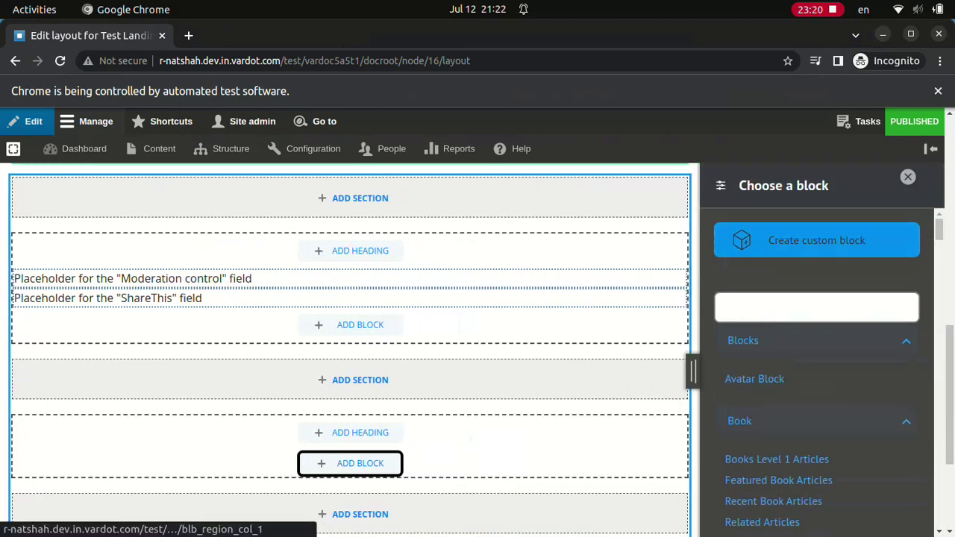
{"action": "left_click", "coordinate": [816, 240]}
{"action": "left_click", "coordinate": [763, 471]}
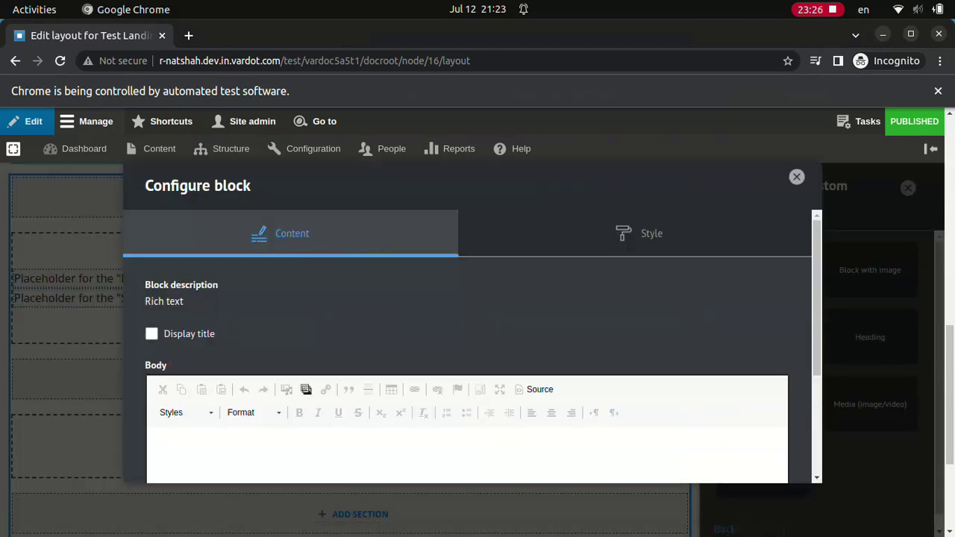
{"action": "left_click", "coordinate": [152, 334]}
{"action": "type", "text": "Rich text in 1 col section"}
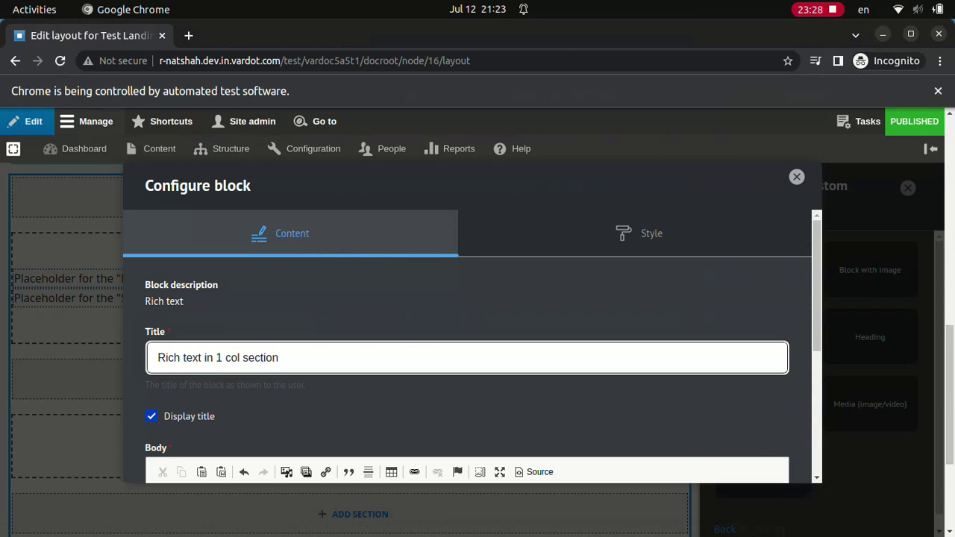
{"action": "type", "text": "Lorem ipsum dolor sit amet, consectetur adipiscing elit. Aenean lacinia sapien quis tempor placerat. Nulla faucibus rhoncus est, vel malesuada nisl pulvinar ut. Sed vulputate est nec dui finibus, tempus lobortis quam mattis. Fusce facilisis ut nunc ut scelerisque. Lorem ipsum dolor sit amet, consectetur adipiscing elit. Sed aliquet purus vitae augue lobortis accumsan ut nec nulla. Cras nisi mauris, gravida ac"}
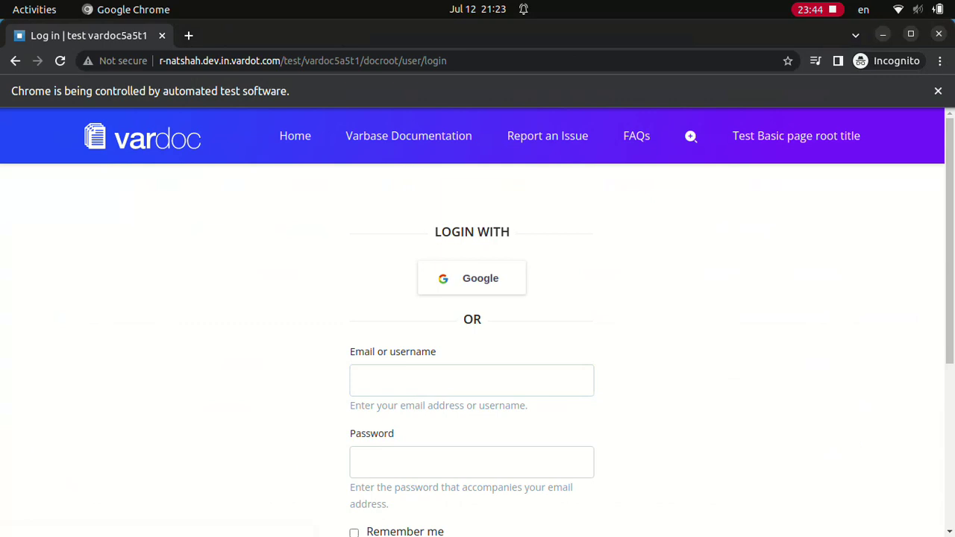
- Sign in with the Site admin account
{"action": "type", "text": "Site admindD.123123ddd"}
{"action": "scroll", "coordinate": [477, 335], "scroll_direction": "down", "scroll_amount": 4}
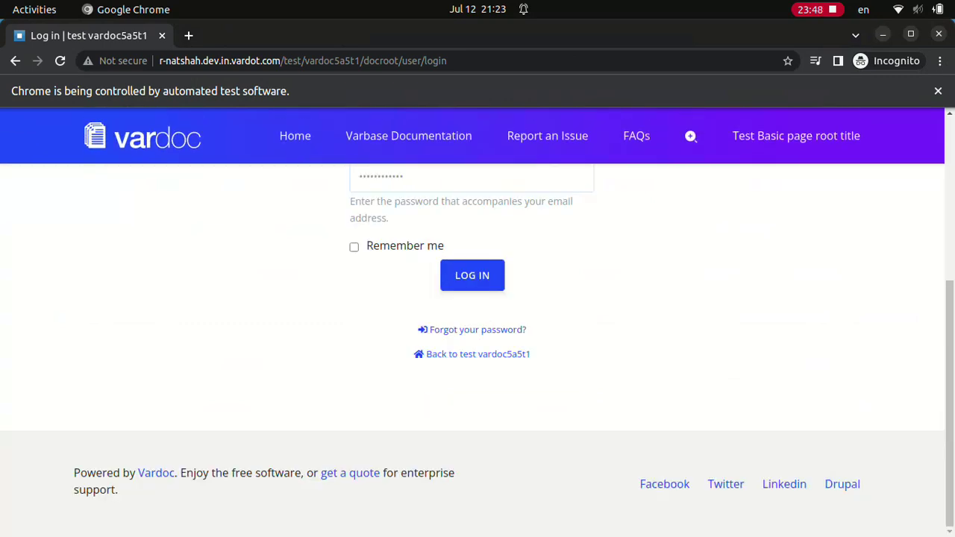
{"action": "key", "text": "Return"}
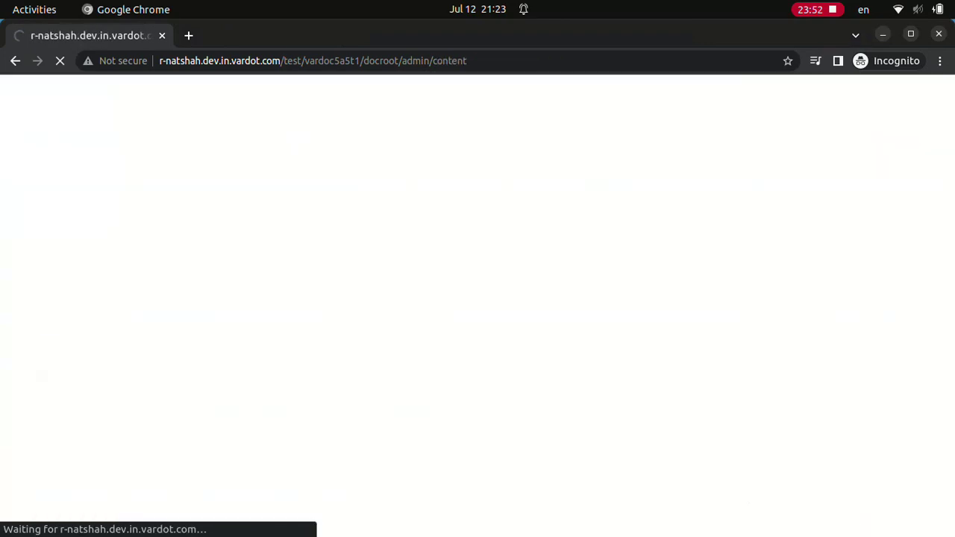
- Filter content by 'Test Landing page (Layout Builder)' and open its layout editor
{"action": "type", "text": "Test Landing page (Layout Builder)"}
{"action": "left_click", "coordinate": [257, 451]}
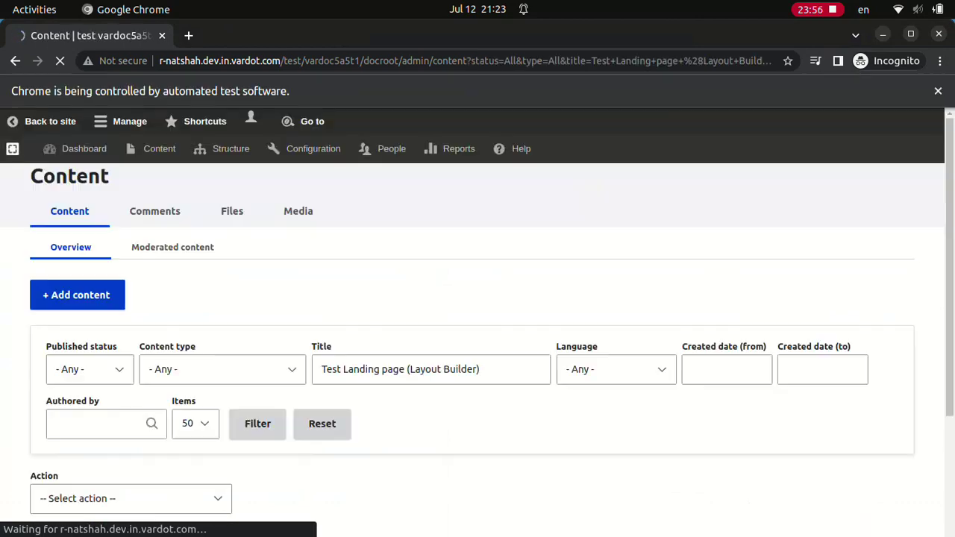
{"action": "scroll", "coordinate": [477, 335], "scroll_direction": "down", "scroll_amount": 2}
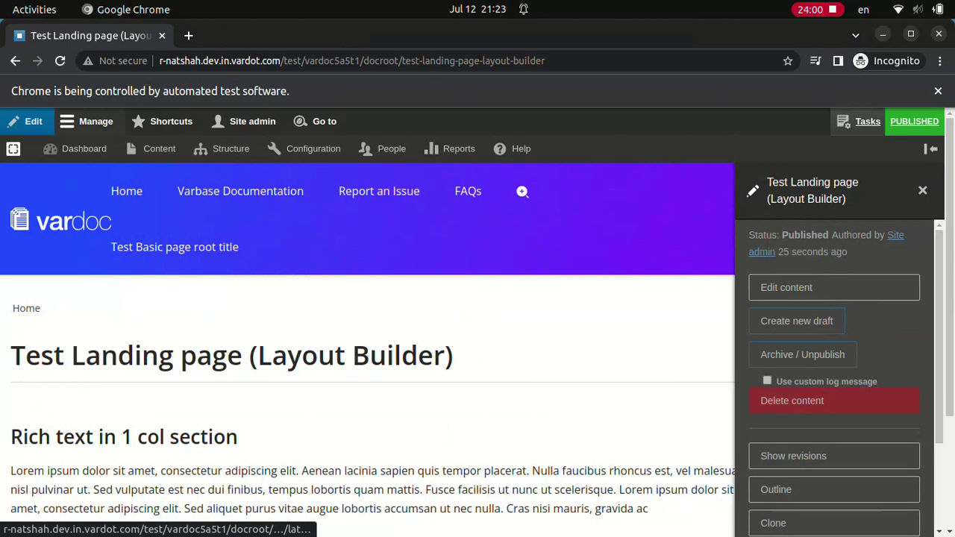
{"action": "left_click", "coordinate": [775, 524]}
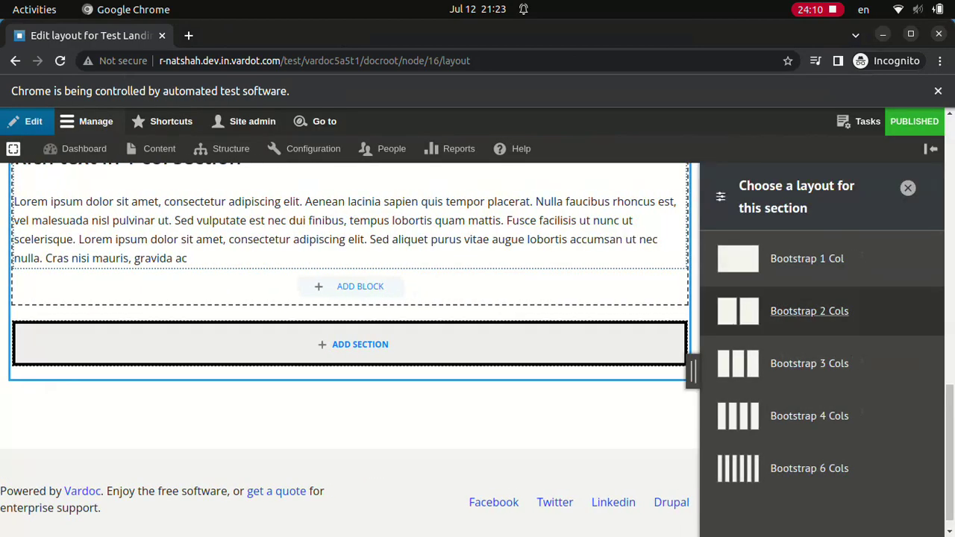
- Add a Bootstrap 2 Cols section with a Rich text block titled 'Rich text in 2 cols section, col 1'
{"action": "left_click", "coordinate": [808, 311]}
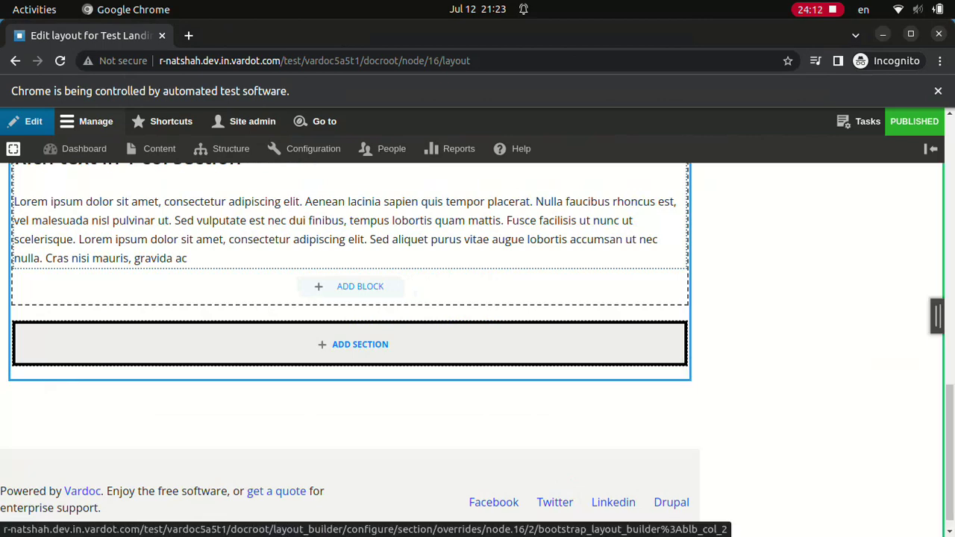
{"action": "left_click", "coordinate": [816, 523]}
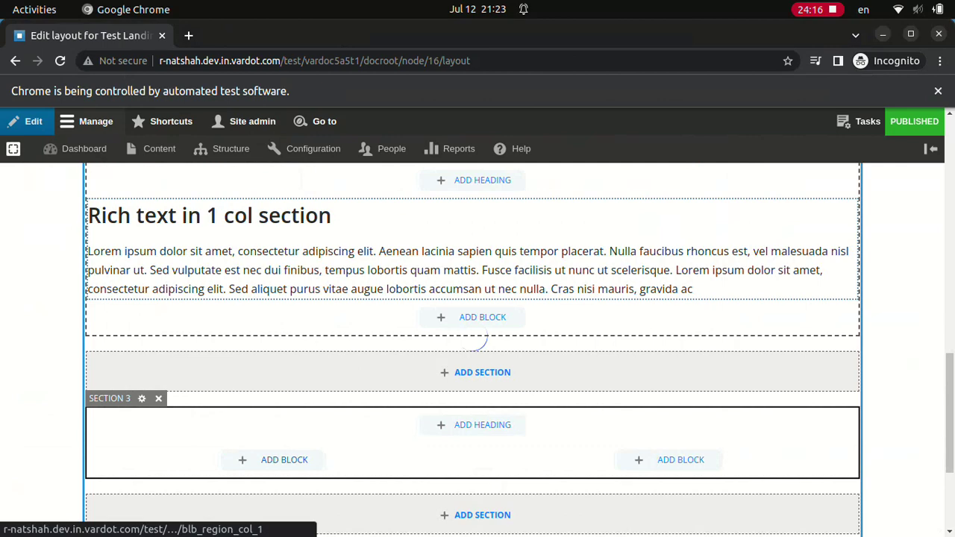
{"action": "left_click", "coordinate": [284, 460]}
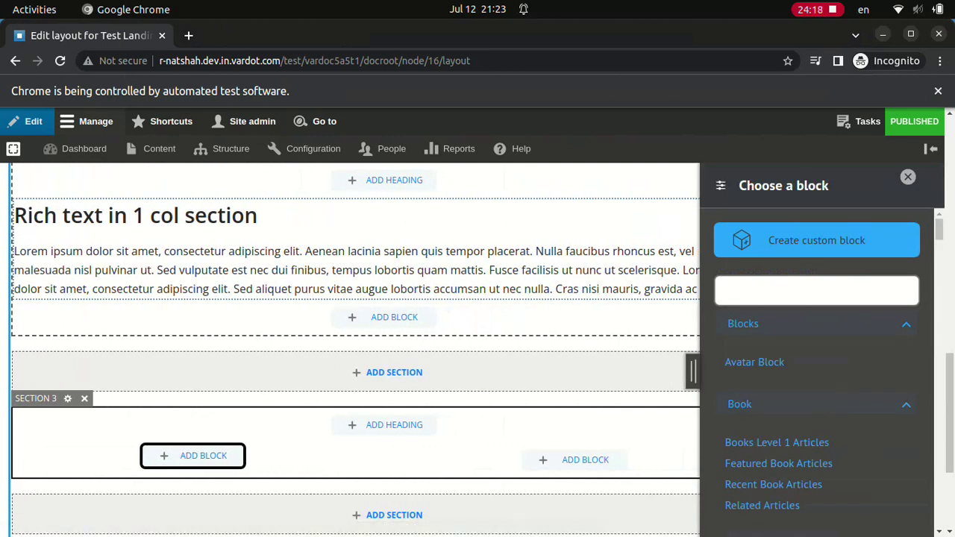
{"action": "left_click", "coordinate": [816, 240]}
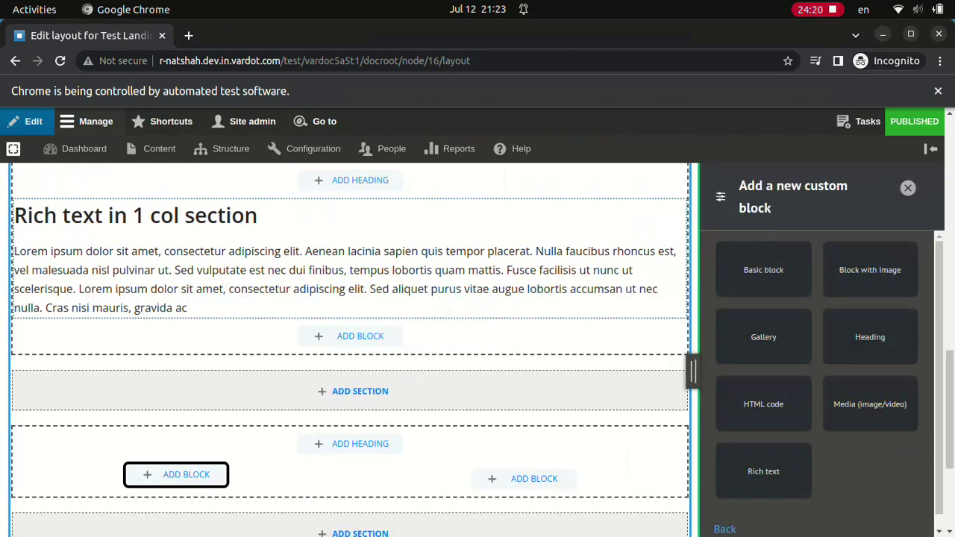
{"action": "left_click", "coordinate": [757, 471]}
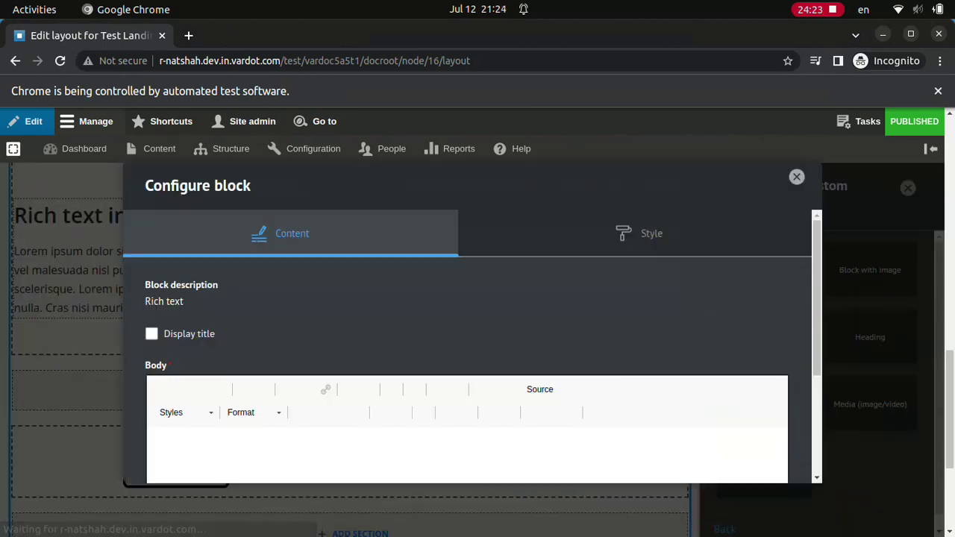
{"action": "left_click", "coordinate": [152, 333]}
{"action": "type", "text": "Rich text in 2 cols section, col 1"}
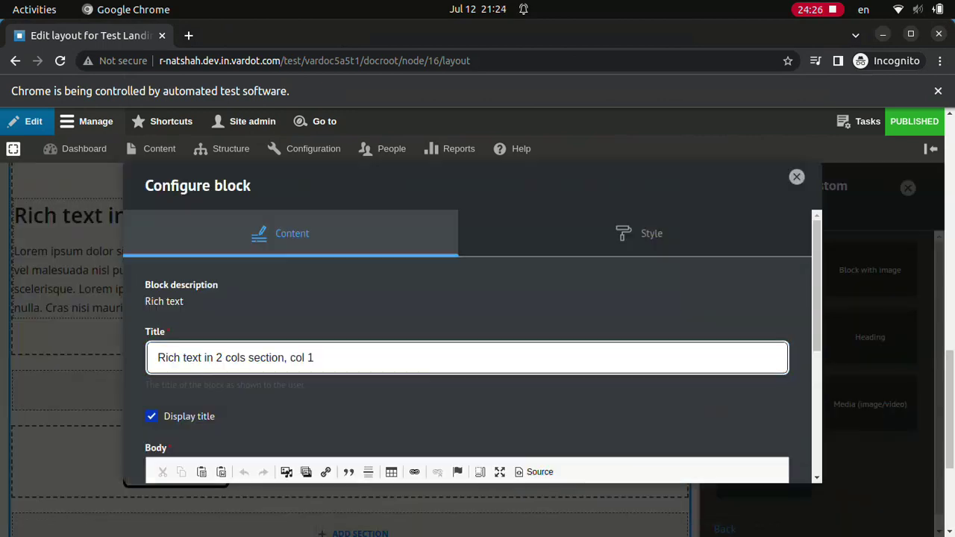
{"action": "key", "text": "Return"}
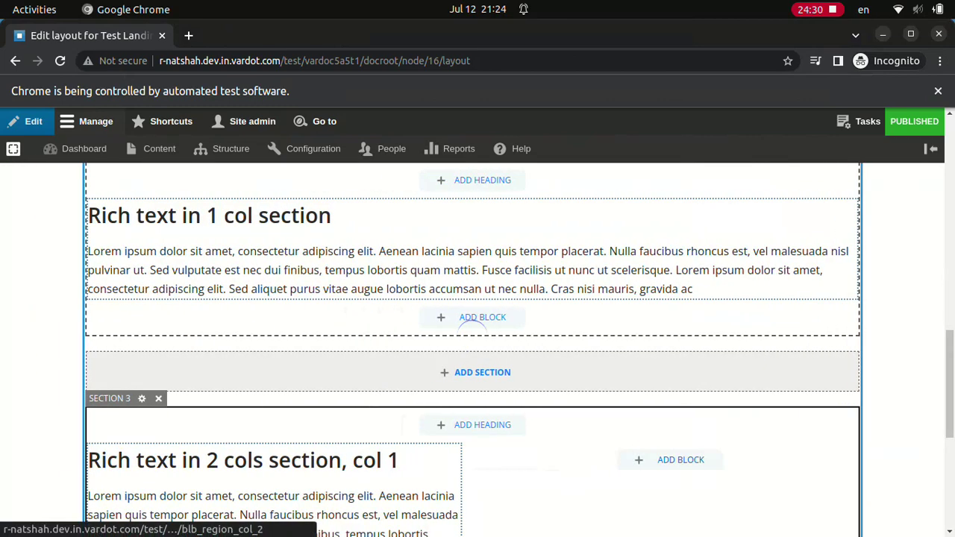
- Add a 'Rich text in 2 cols section, col 2' block with Lorem ipsum body, then save the layout
{"action": "left_click", "coordinate": [680, 460]}
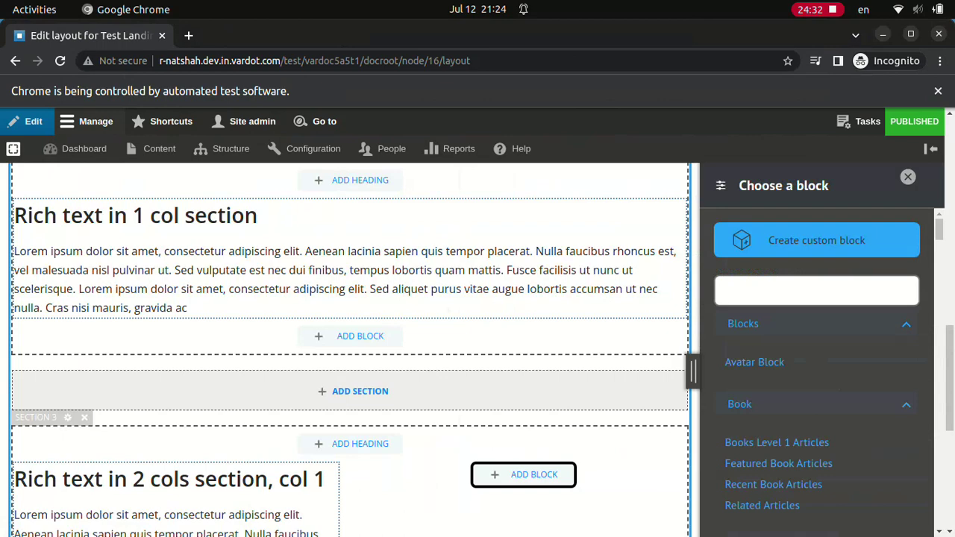
{"action": "left_click", "coordinate": [816, 240]}
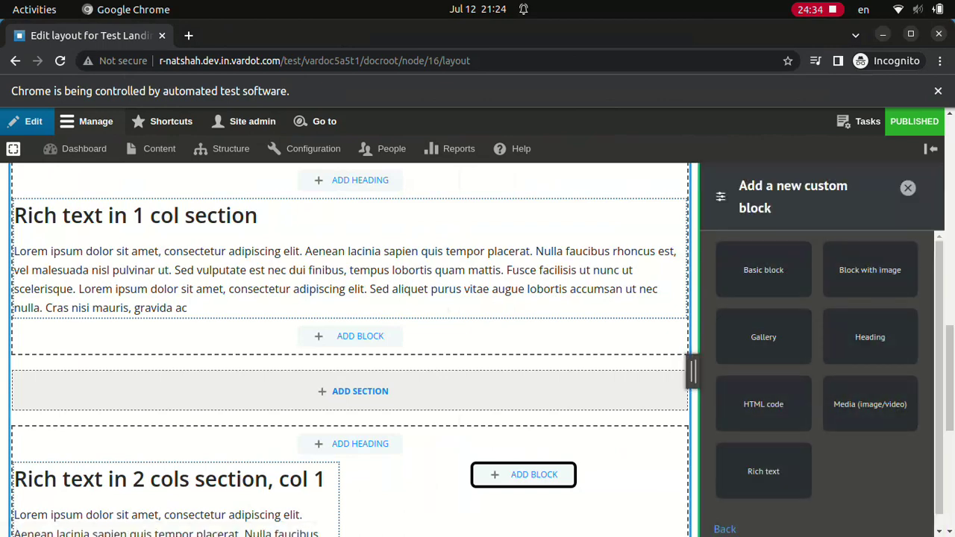
{"action": "left_click", "coordinate": [757, 470]}
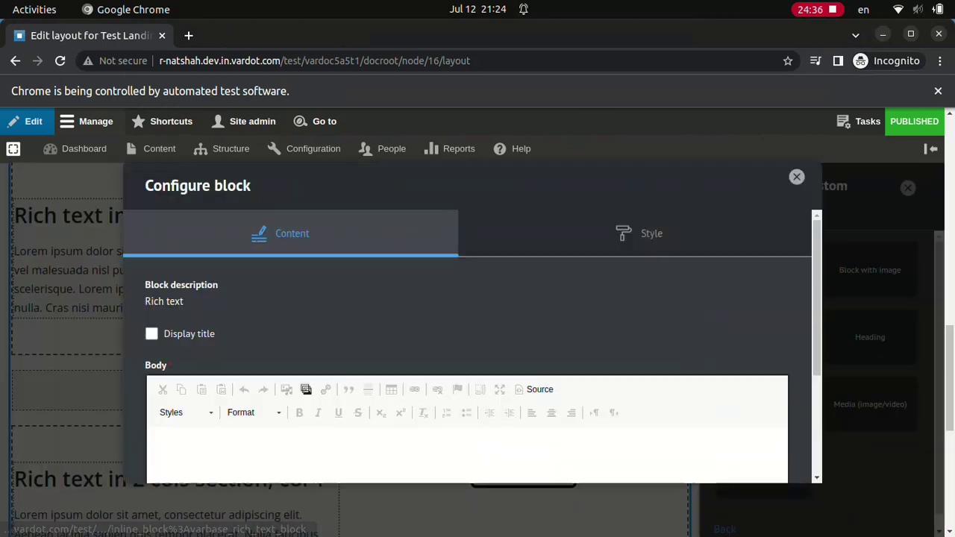
{"action": "left_click", "coordinate": [458, 358]}
{"action": "type", "text": "Rich text in 2 cols section, col 2Lorem ipsum dolor sit amet, consectetur adipiscing elit. Aenean lacinia sapien quis tempor placerat. Nulla faucibus rhoncus est, vel malesuada nisl pulvinar ut. Sed vulputate est nec dui finibus, tempus lobortis quam mattis. Fusce facilisis ut nunc ut scelerisque. Lorem ipsum dolor sit amet, consectetur adipiscing elit. Sed aliquet purus vitae augue lobortis accumsan ut nec nulla. Cras nisi mauris, gravida ac"}
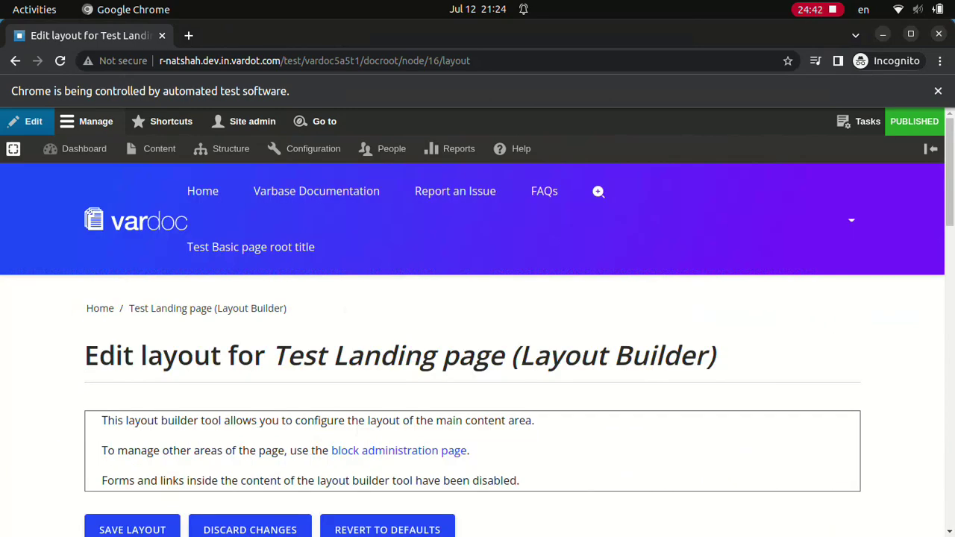
{"action": "left_click", "coordinate": [132, 529]}
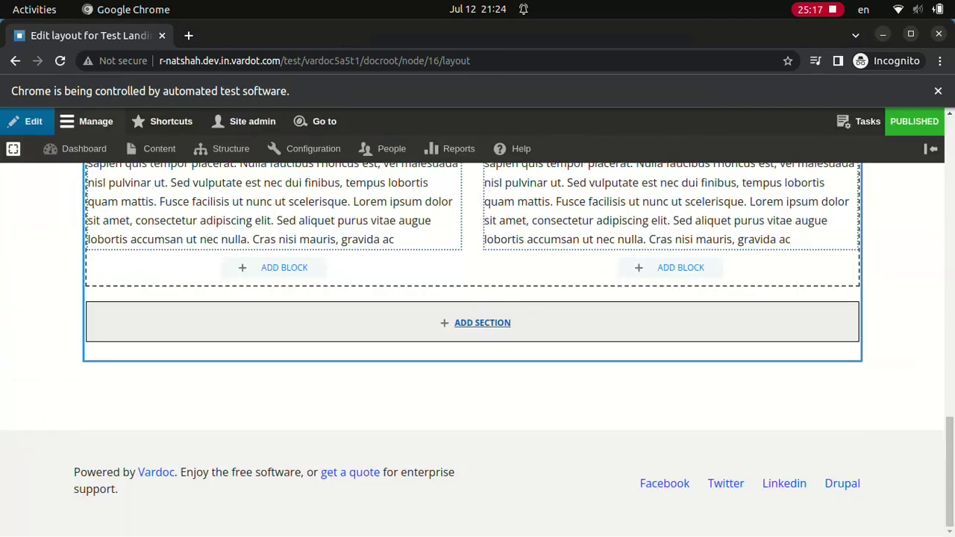
- Add a Bootstrap 3 Cols section with a 'Rich text in 3 cols section, col 1' Lorem ipsum block
{"action": "left_click", "coordinate": [482, 322]}
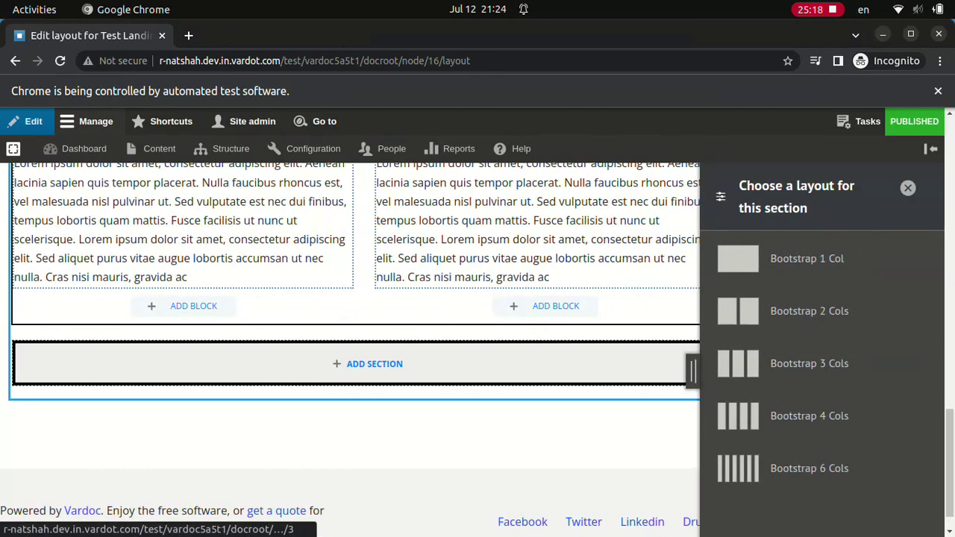
{"action": "left_click", "coordinate": [809, 363]}
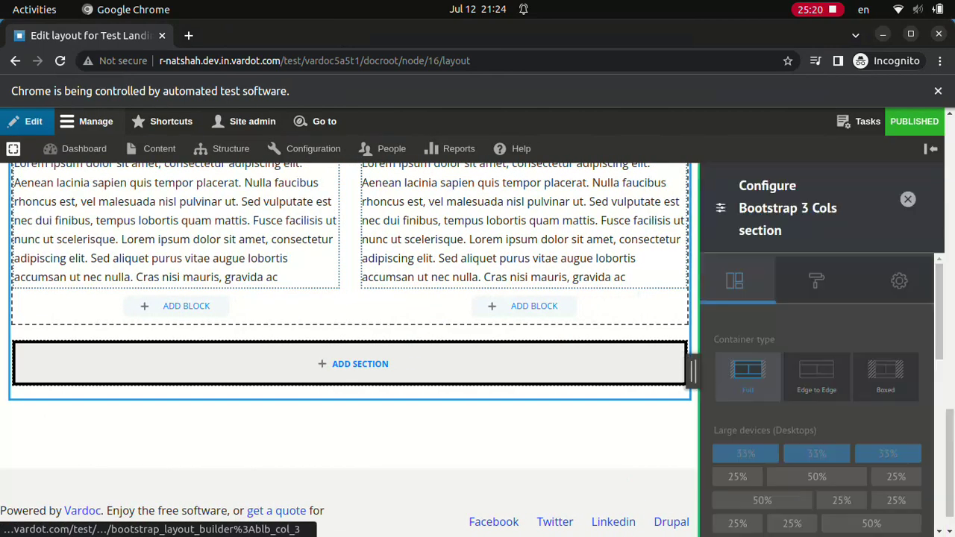
{"action": "left_click", "coordinate": [816, 522]}
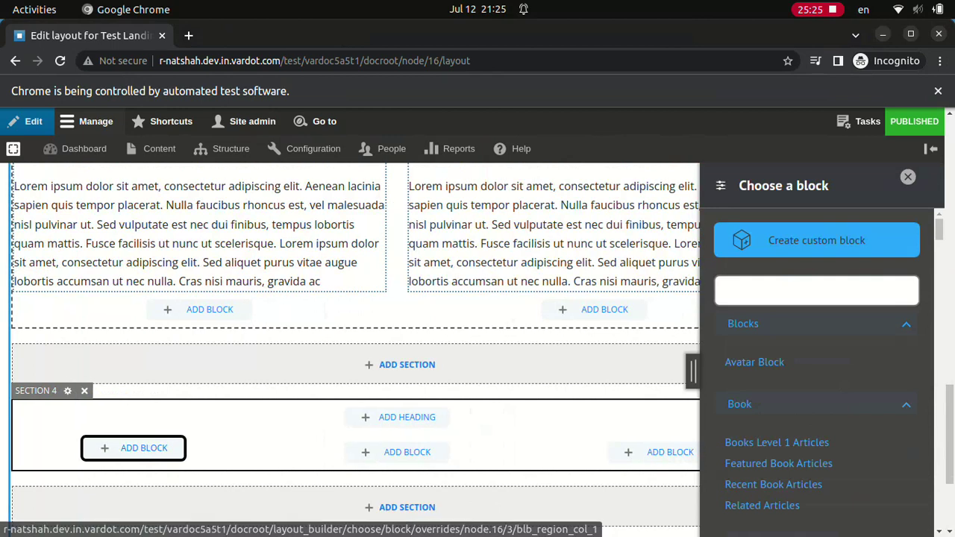
{"action": "left_click", "coordinate": [816, 240]}
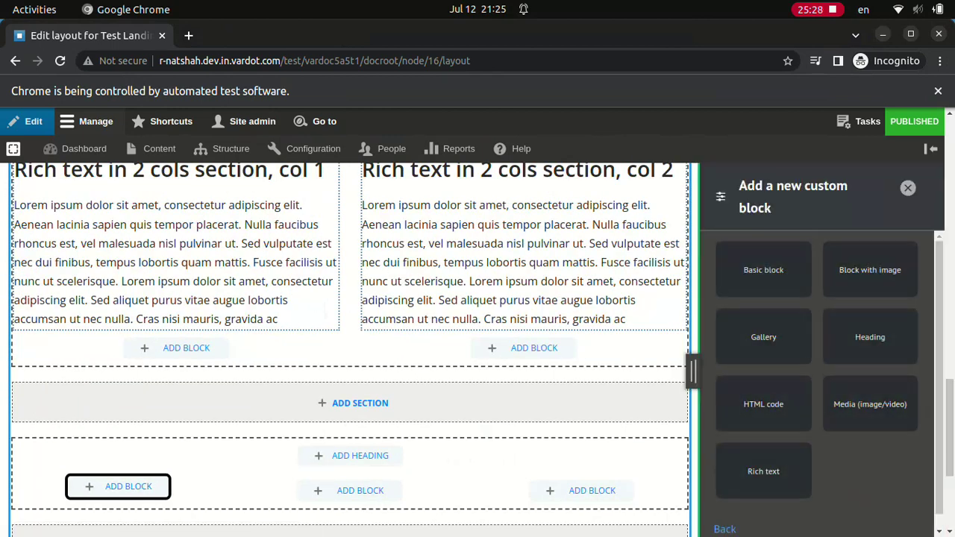
{"action": "left_click", "coordinate": [757, 470]}
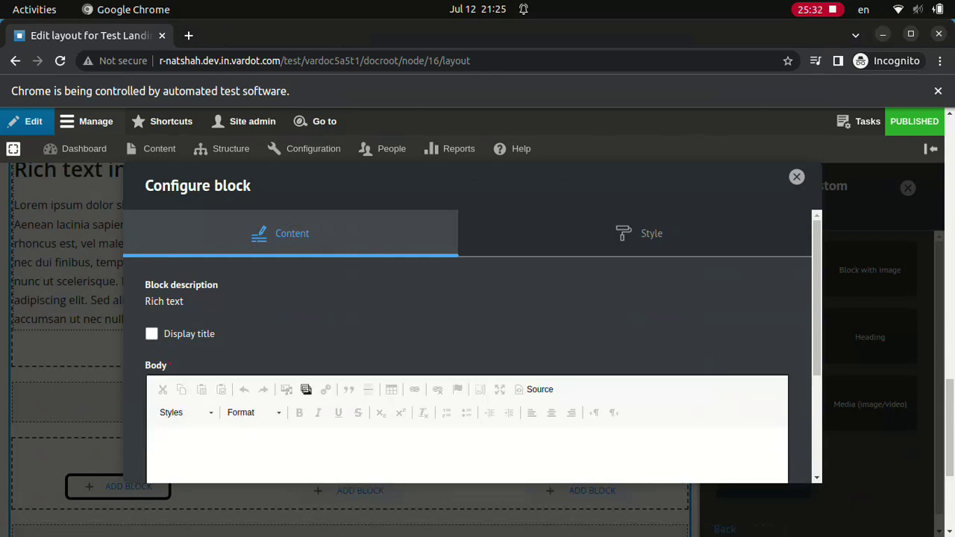
{"action": "left_click", "coordinate": [151, 333]}
{"action": "type", "text": "Rich text in 3 cols section, col 1"}
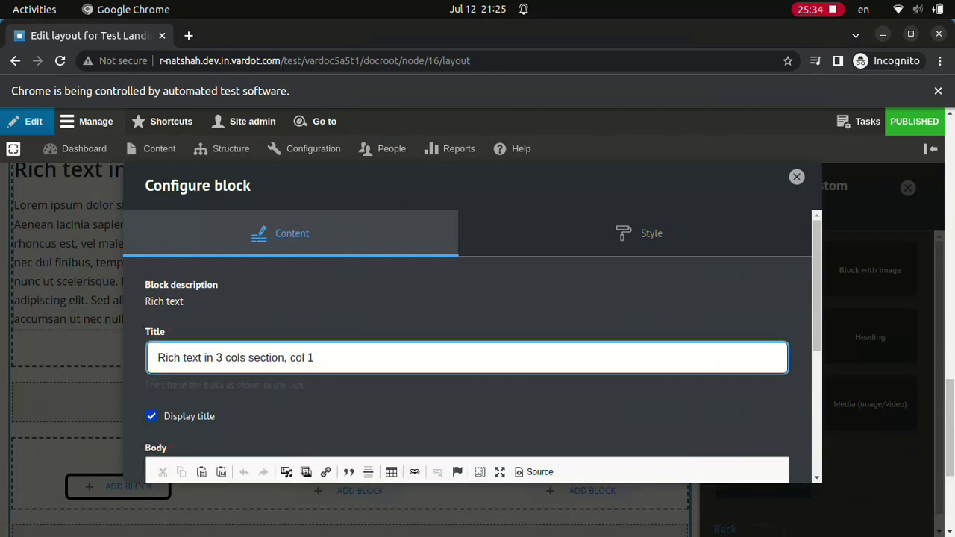
{"action": "type", "text": "Lorem ipsum dolor sit amet, consectetur adipiscing elit. Aenean lacinia sapien quis tempor placerat. Nulla faucibus rhoncus est, vel malesuada nisl pulvinar ut. Sed vulputate est nec dui finibus, tempus lobortis quam mattis. Fusce facilisis ut nunc ut scelerisque."}
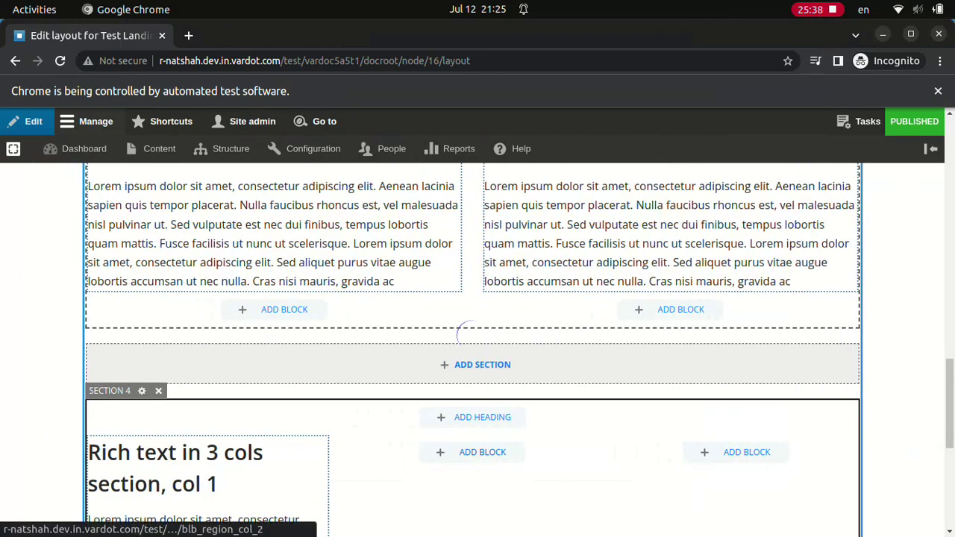
- Add a 'Rich text in 3 cols section, col 2' Rich text block with Lorem ipsum body to column 2
{"action": "left_click", "coordinate": [481, 452]}
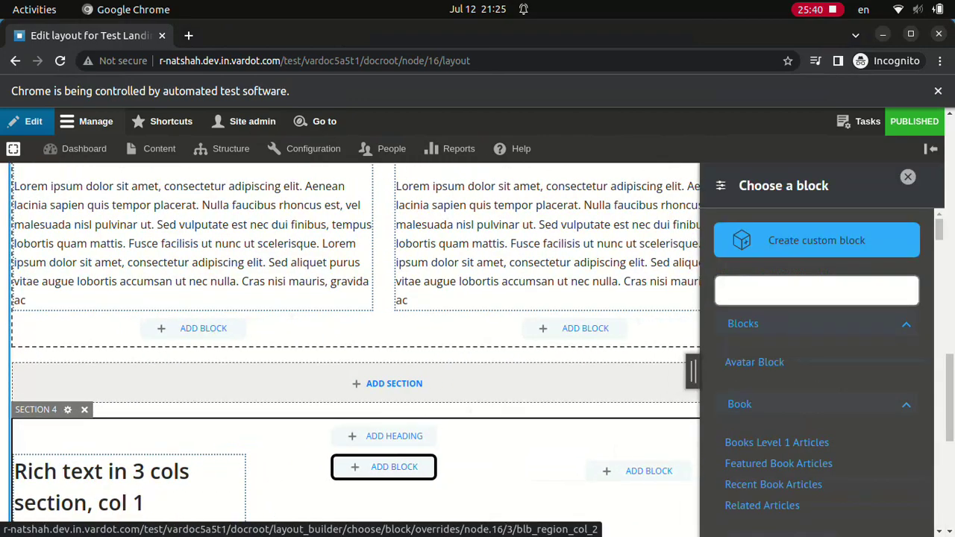
{"action": "left_click", "coordinate": [816, 240]}
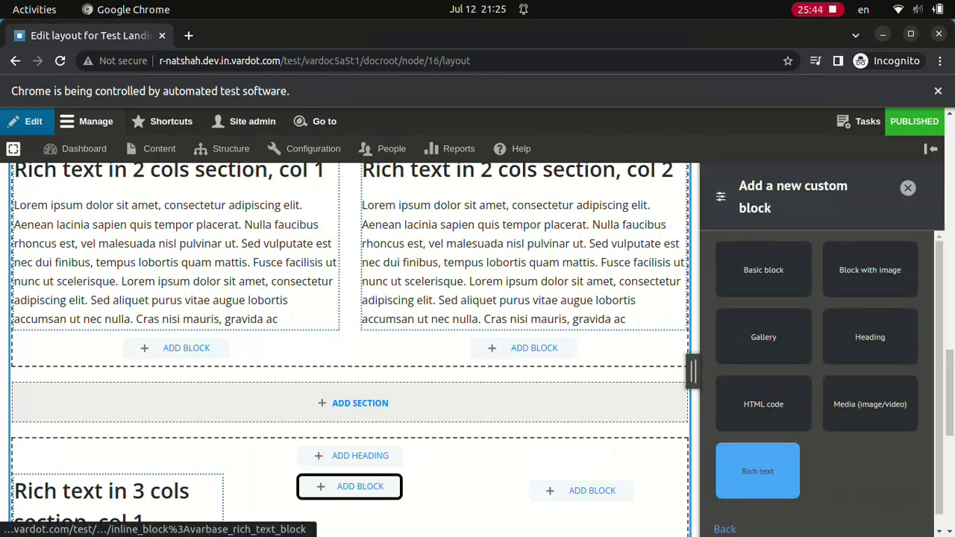
{"action": "left_click", "coordinate": [757, 471]}
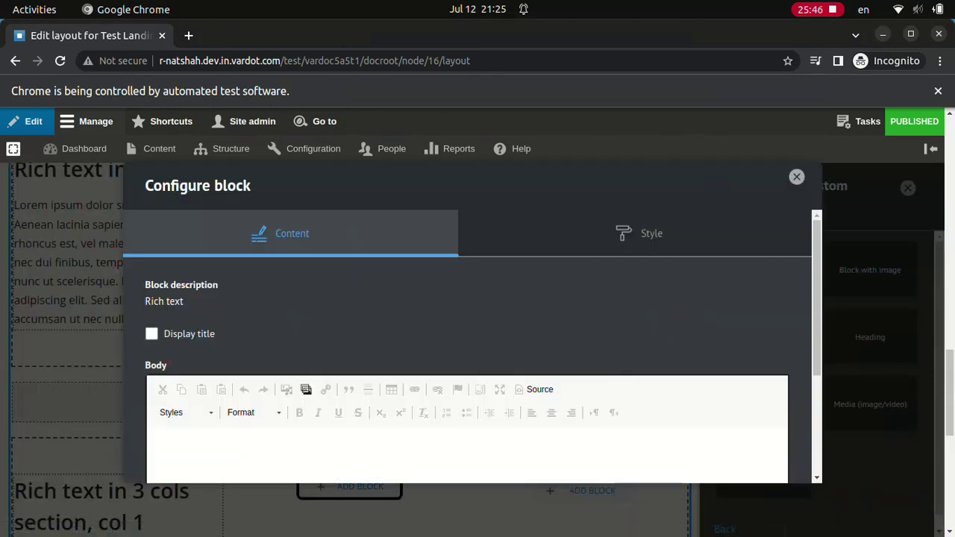
{"action": "left_click", "coordinate": [151, 333]}
{"action": "type", "text": "Rich text in 3 cols section, col 2Lorem ipsum dolor sit amet, consectetur adipiscing elit. Aenean lacinia sapien quis tempor placerat. Nulla faucibus rhoncus est, vel malesuada nisl pulvinar ut. Sed vulputate est nec dui finibus, tempus lobortis quam mattis. Fusce facilisis ut nunc ut scelerisque."}
{"action": "left_click", "coordinate": [750, 470]}
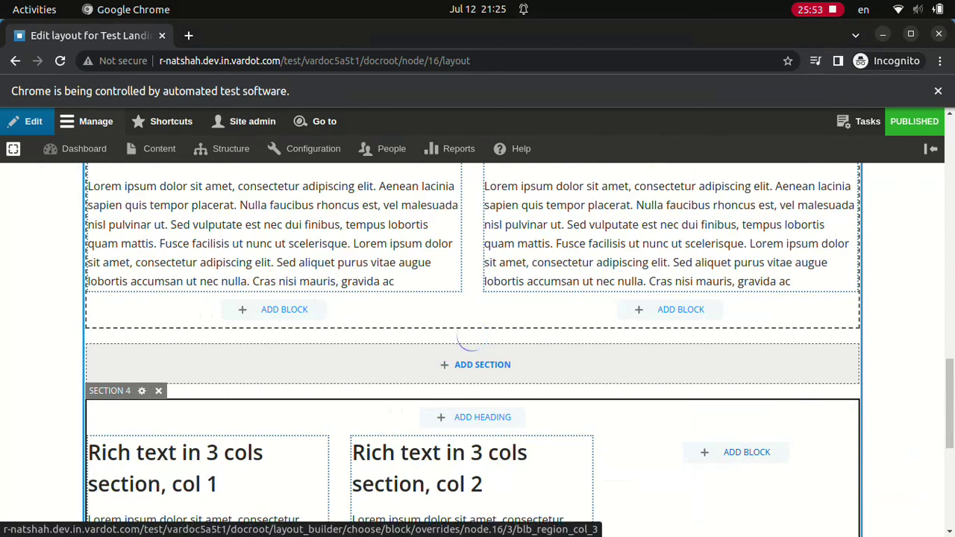
- Add a 'Rich text in 3 cols section, col 3' Rich text block with Lorem ipsum body to column 3
{"action": "left_click", "coordinate": [746, 452]}
{"action": "left_click", "coordinate": [816, 241]}
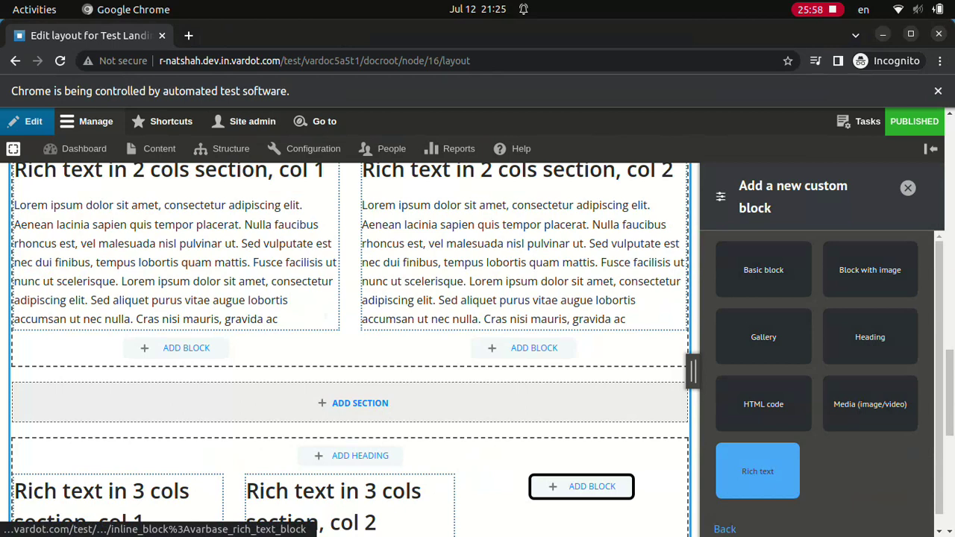
{"action": "left_click", "coordinate": [757, 471]}
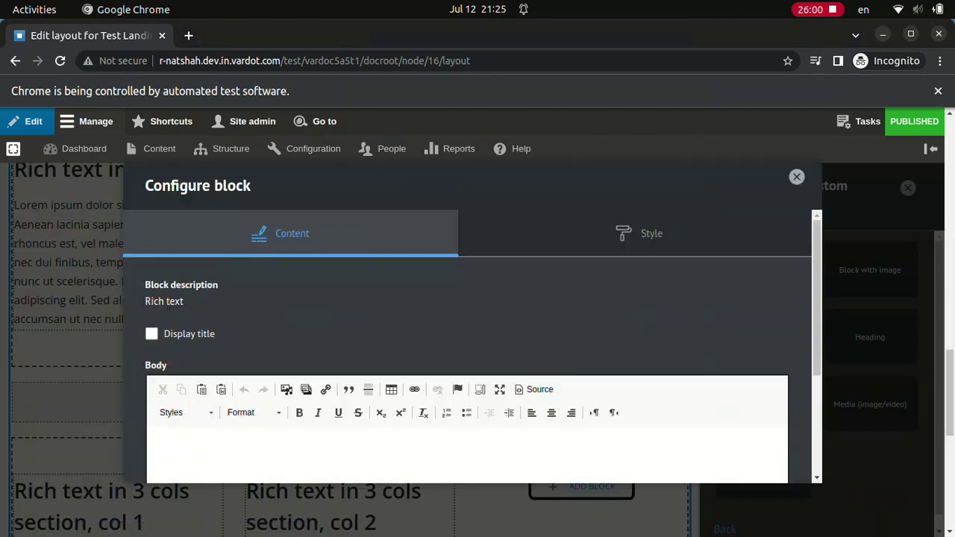
{"action": "left_click", "coordinate": [151, 333]}
{"action": "type", "text": "Rich text in 3 cols section, col 3Lorem ipsum dolor sit amet, consectetur adipiscing elit. Aenean lacinia sapien quis tempor placerat. Nulla faucibus rhoncus est, vel malesuada nisl pulvinar ut. Sed vulputate est nec dui finibus, tempus lobortis quam mattis. Fusce facilisis ut nunc ut scelerisque."}
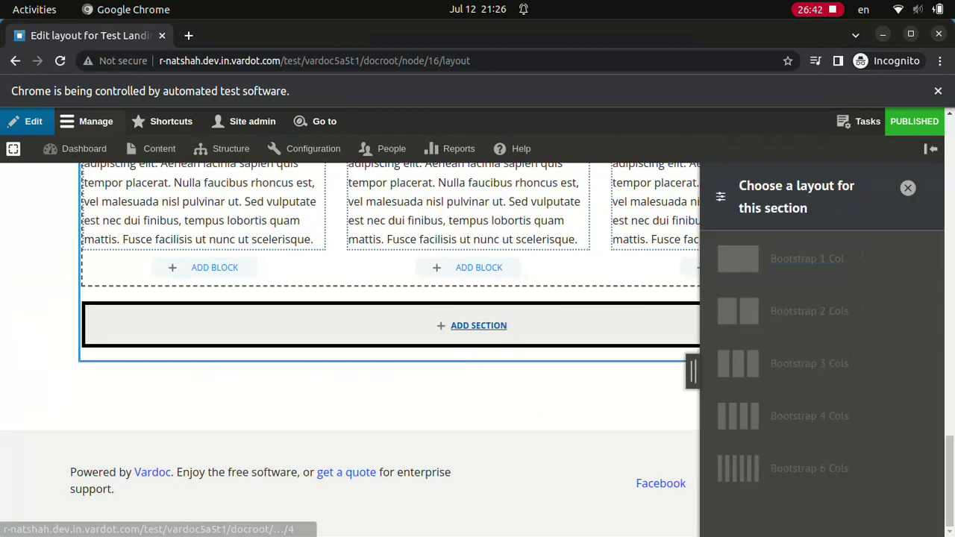
- Add a Bootstrap 4 Cols section with a Rich text block titled 'Rich text in 4 cols section, col 1'
{"action": "left_click", "coordinate": [809, 416]}
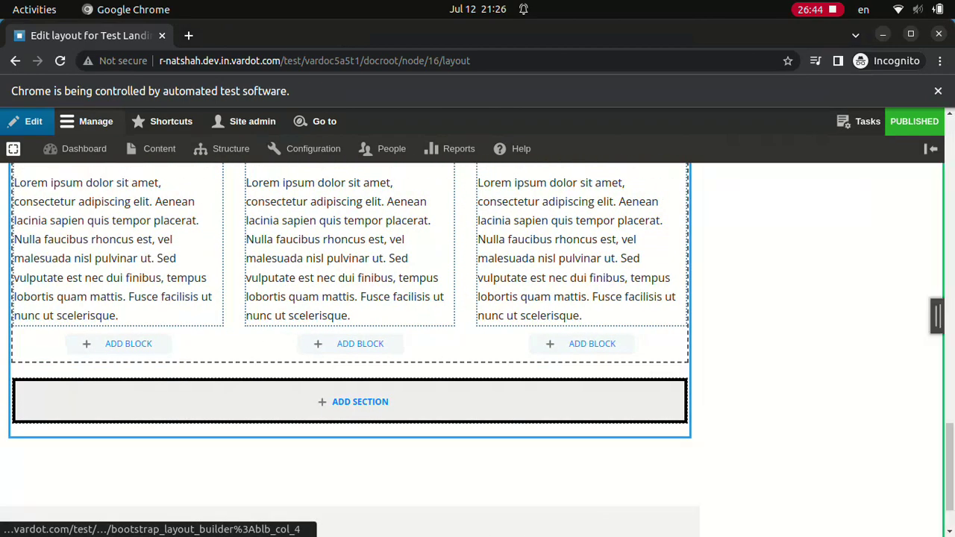
{"action": "left_click", "coordinate": [816, 522]}
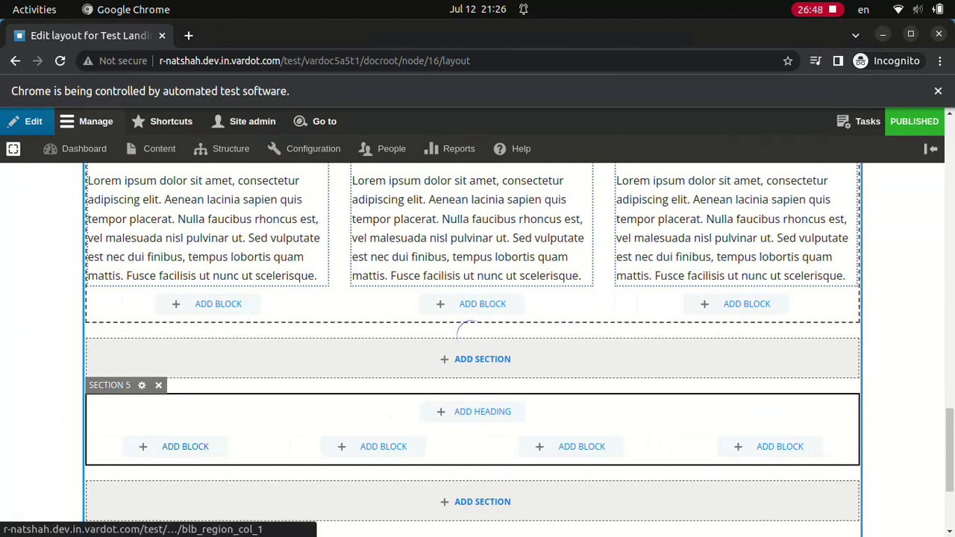
{"action": "key", "text": "Return"}
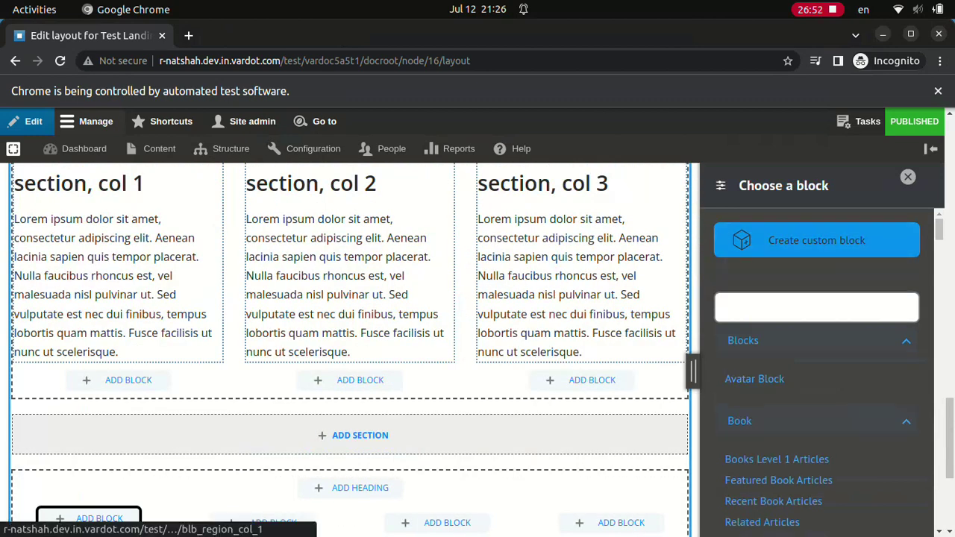
{"action": "key", "text": "Tab"}
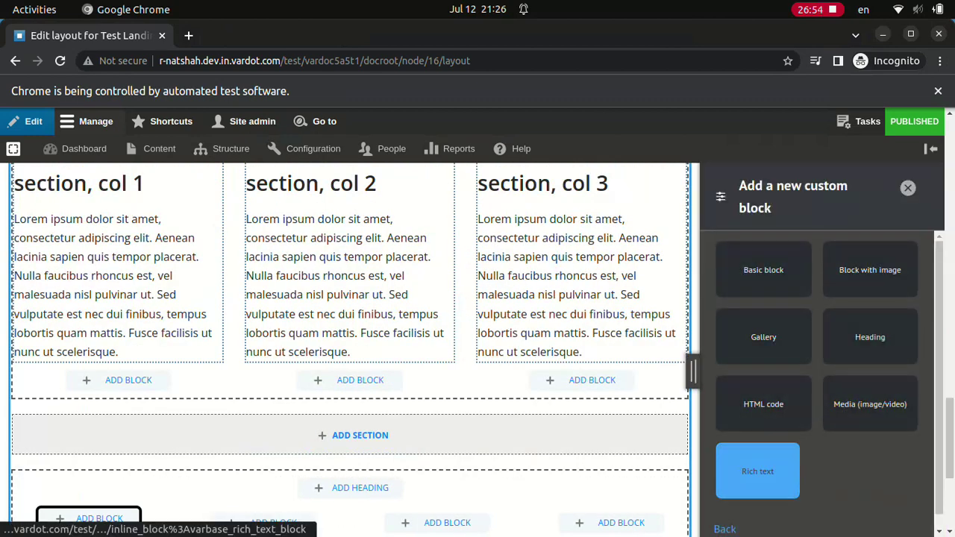
{"action": "key", "text": "Return"}
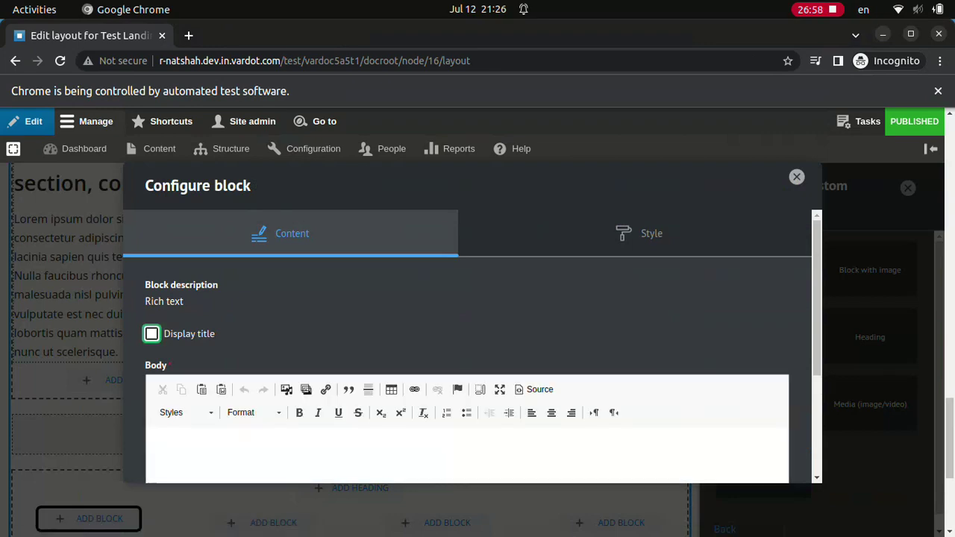
{"action": "left_click", "coordinate": [151, 334]}
{"action": "type", "text": "Rich text 7Rich text in 4 cols section, col 1"}
{"action": "scroll", "coordinate": [467, 328], "scroll_direction": "down", "scroll_amount": 4}
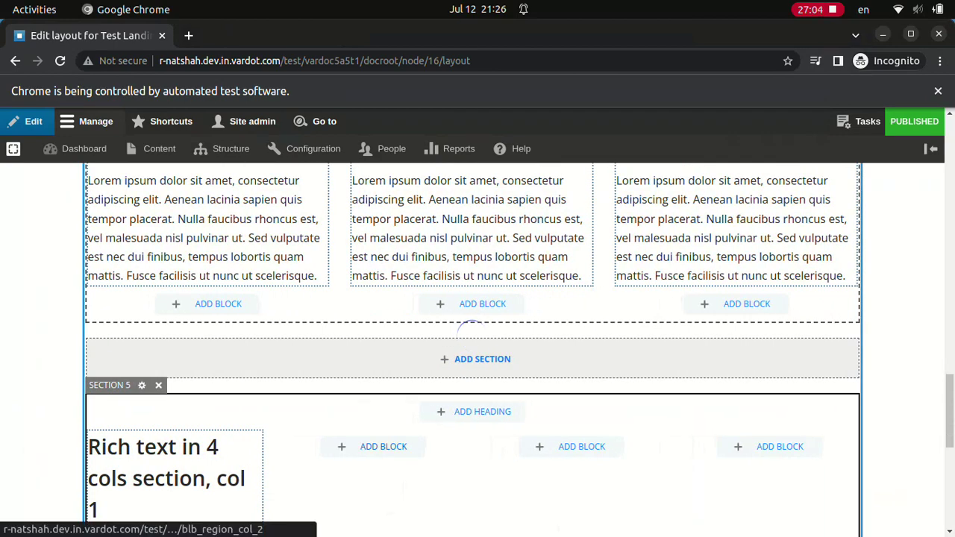
- Add a 'Rich text in 4 cols section, col 2' Rich text block with Lorem ipsum body to column 2
{"action": "left_click", "coordinate": [383, 446]}
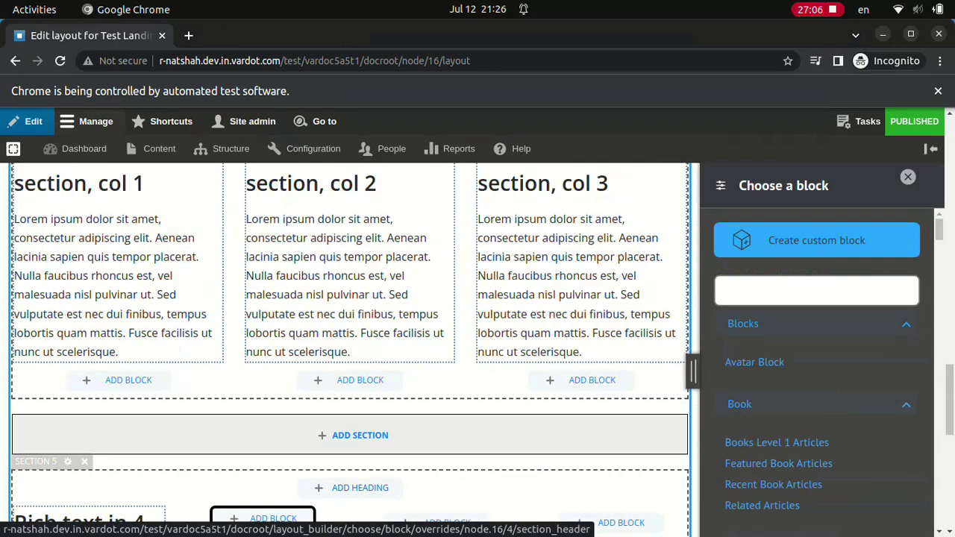
{"action": "left_click", "coordinate": [816, 239]}
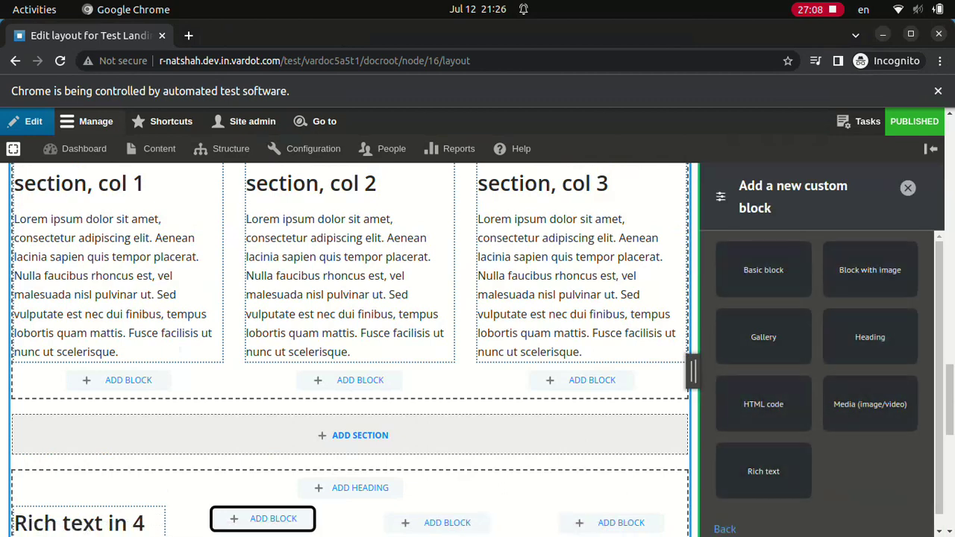
{"action": "left_click", "coordinate": [757, 471]}
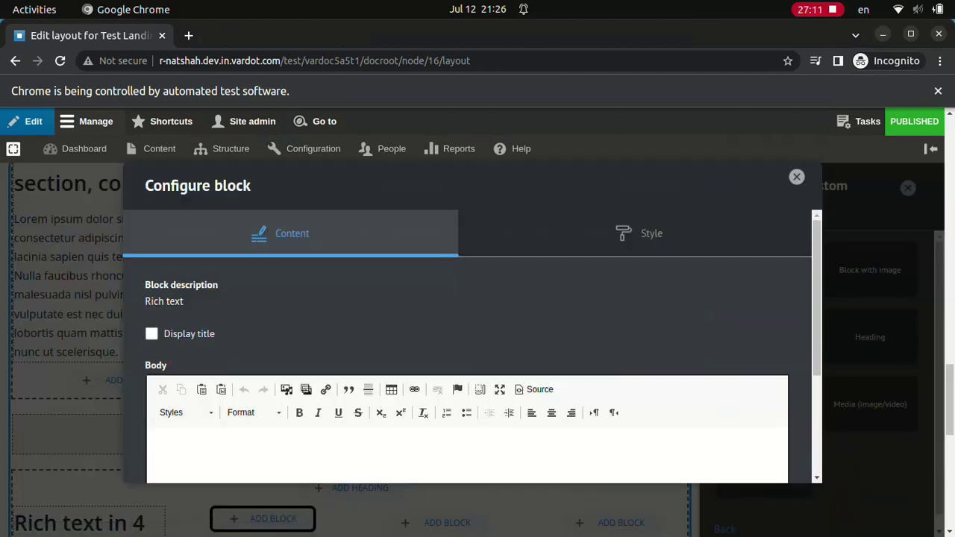
{"action": "left_click", "coordinate": [151, 334]}
{"action": "type", "text": "Rich text in 4 cols section, col 2Lorem ipsum dolor sit amet, consectetur adipiscing elit. Aenean lacinia sapien quis tempor placerat. Nulla faucibus rhoncus est, vel malesuada nisl pulvinar ut. Sed vulputate est nec dui finibus, tempus lobortis quam mattis. Fusce facilisis ut nunc ut scelerisque."}
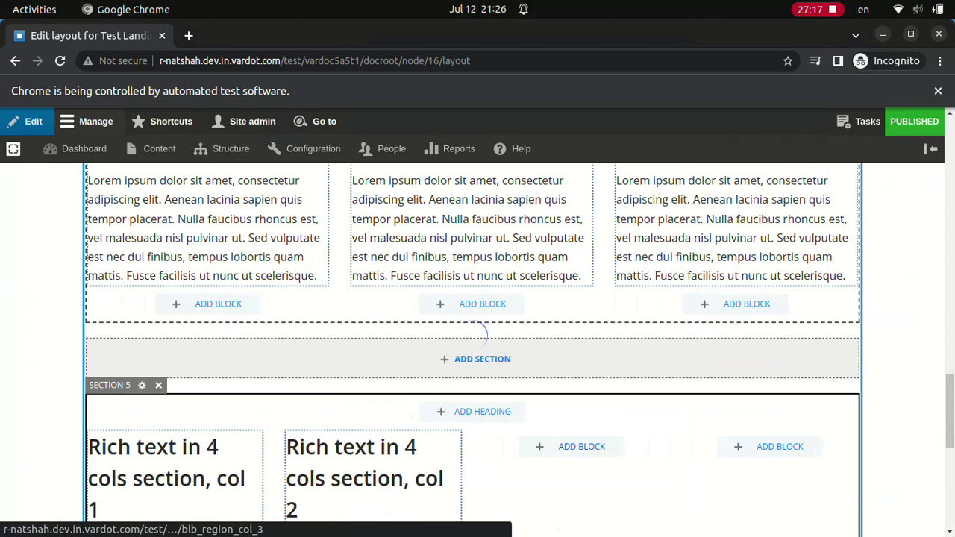
{"action": "left_click", "coordinate": [570, 446]}
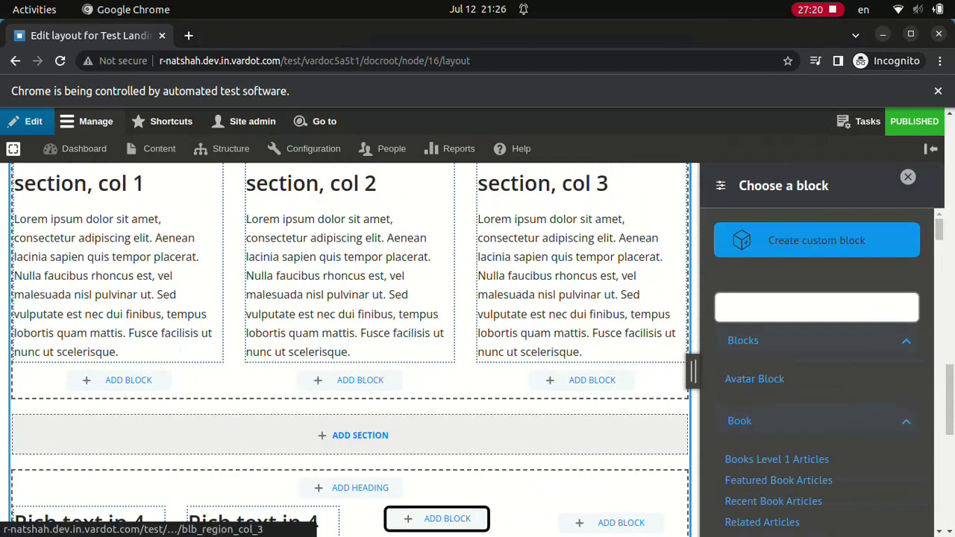
- Create a Rich text block titled 'Rich text in 4 cols section, col 3' with Lorem ipsum body
{"action": "left_click", "coordinate": [816, 240]}
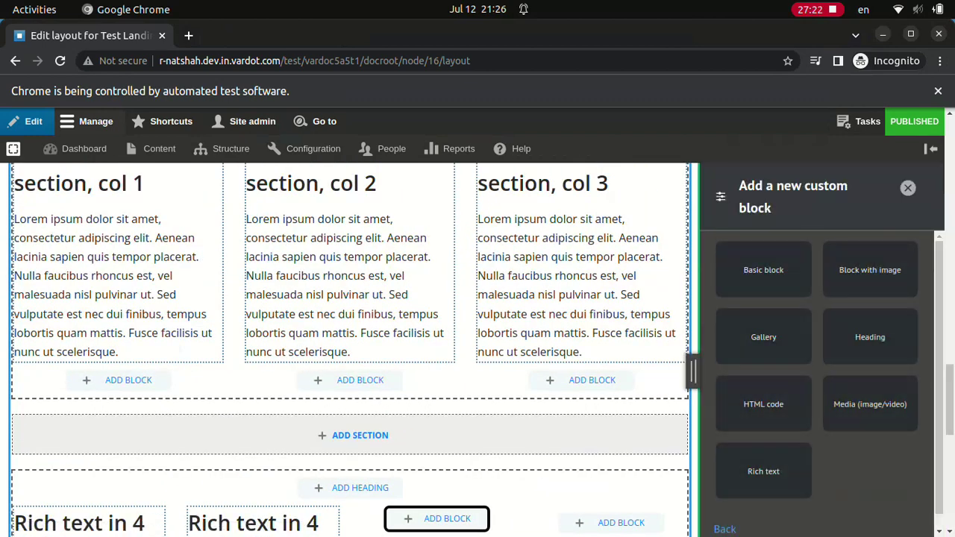
{"action": "left_click", "coordinate": [757, 470]}
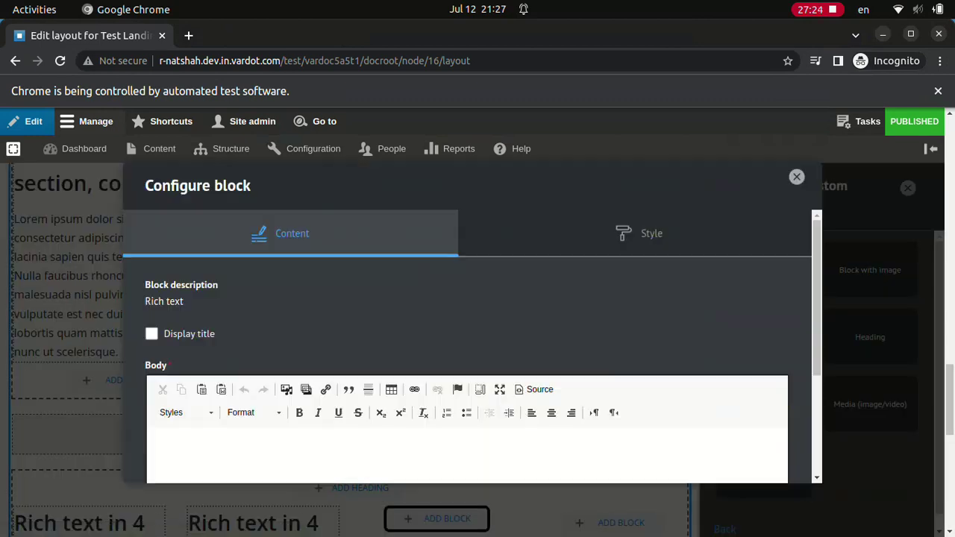
{"action": "left_click", "coordinate": [152, 333]}
{"action": "left_click", "coordinate": [298, 356]}
{"action": "type", "text": "Rich text in 4 cols section, col 3Lorem ipsum dolor sit amet, consectetur adipiscing elit. Aenean lacinia sapien quis tempor placerat. Nulla faucibus rhoncus est, vel malesuada nisl pulvinar ut. Sed vulputate est nec dui finibus, tempus lobortis quam mattis. Fusce facilisis ut nunc ut scelerisque."}
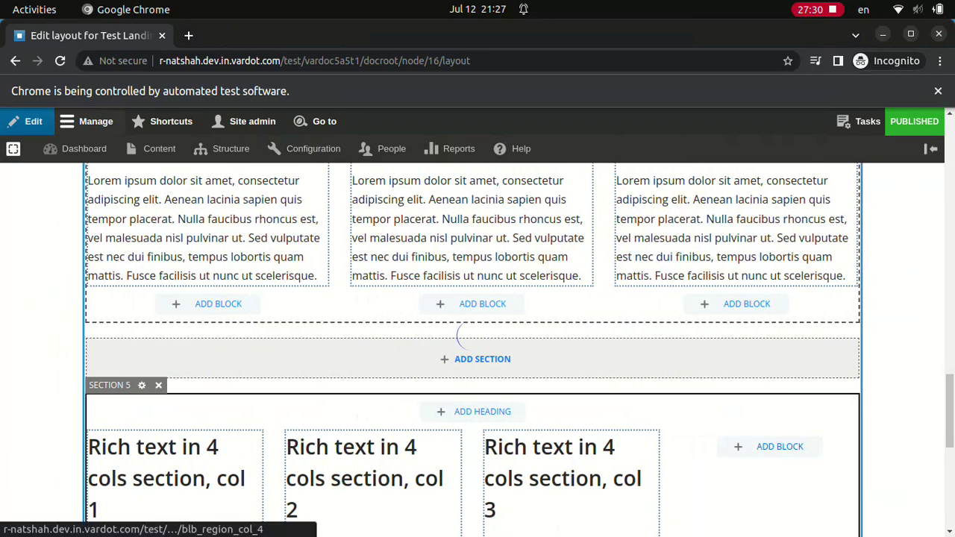
- Add a 'Rich text in 4 cols section, col 4' Rich text block with Lorem ipsum body to column 4
{"action": "left_click", "coordinate": [779, 446]}
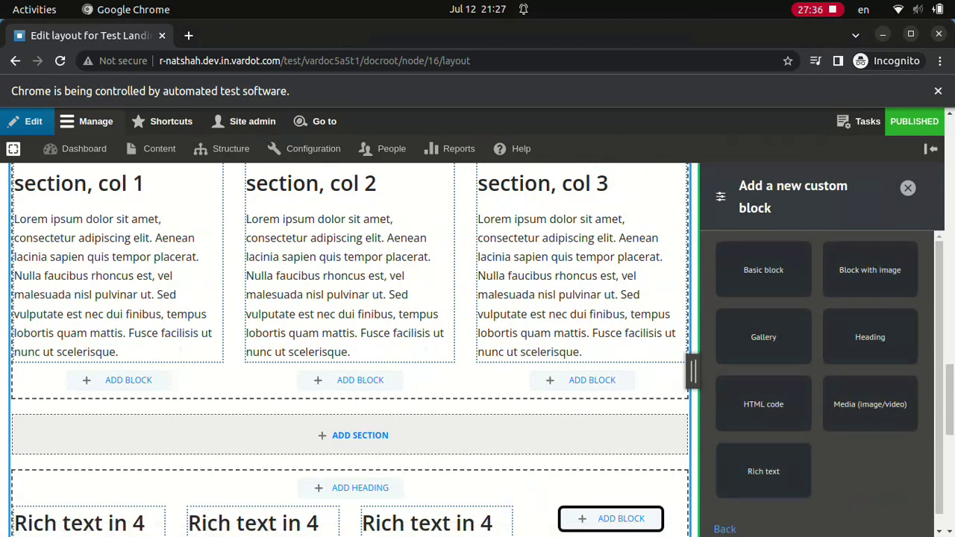
{"action": "left_click", "coordinate": [759, 470]}
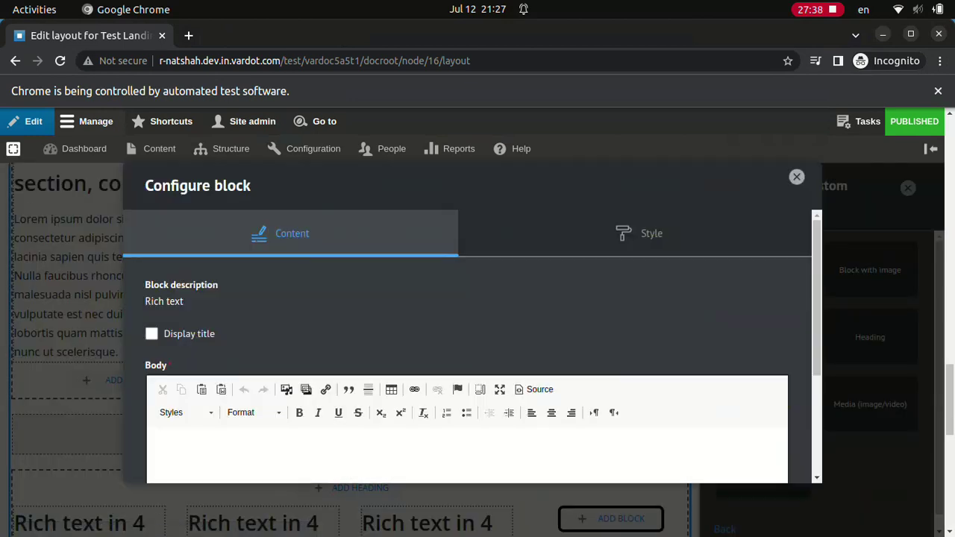
{"action": "left_click", "coordinate": [152, 334]}
{"action": "left_click", "coordinate": [320, 358]}
{"action": "type", "text": "Rich text in 4 cols section, col 4"}
{"action": "left_click", "coordinate": [466, 448]}
{"action": "type", "text": "Lorem ipsum dolor sit amet, consectetur adipiscing elit. Aenean lacinia sapien quis tempor placerat. Nulla faucibus rhoncus est, vel malesuada nisl pulvinar ut. Sed vulputate est nec dui finibus, tempus lobortis quam mattis. Fusce facilisis ut nunc ut scelerisque."}
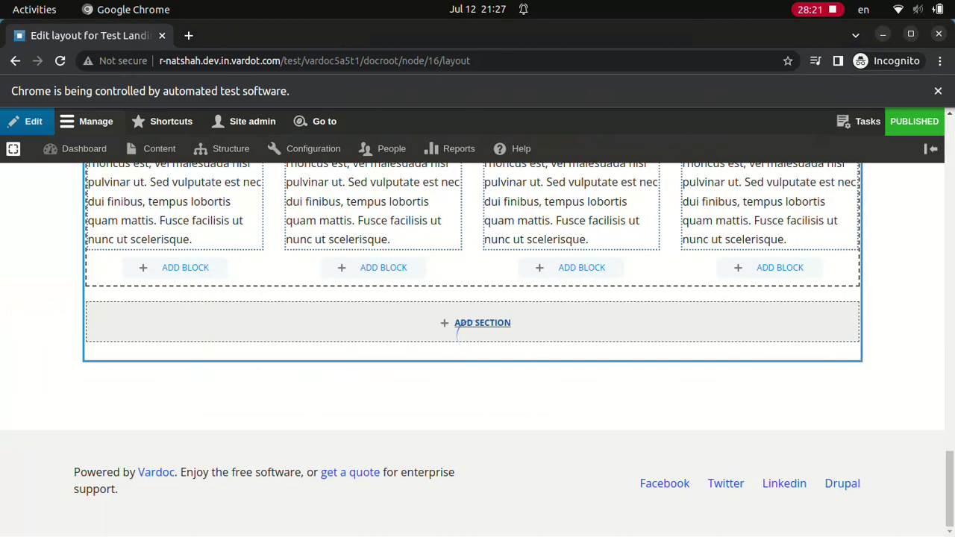
- Add a six-column section with a Rich text block titled 'Rich text in 6 cols section, col 1'
{"action": "left_click", "coordinate": [455, 323]}
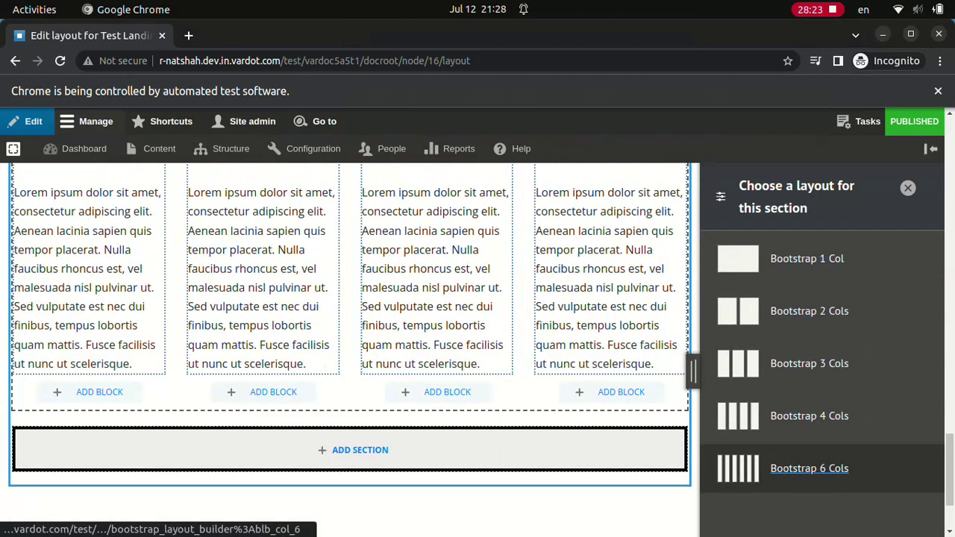
{"action": "left_click", "coordinate": [809, 468]}
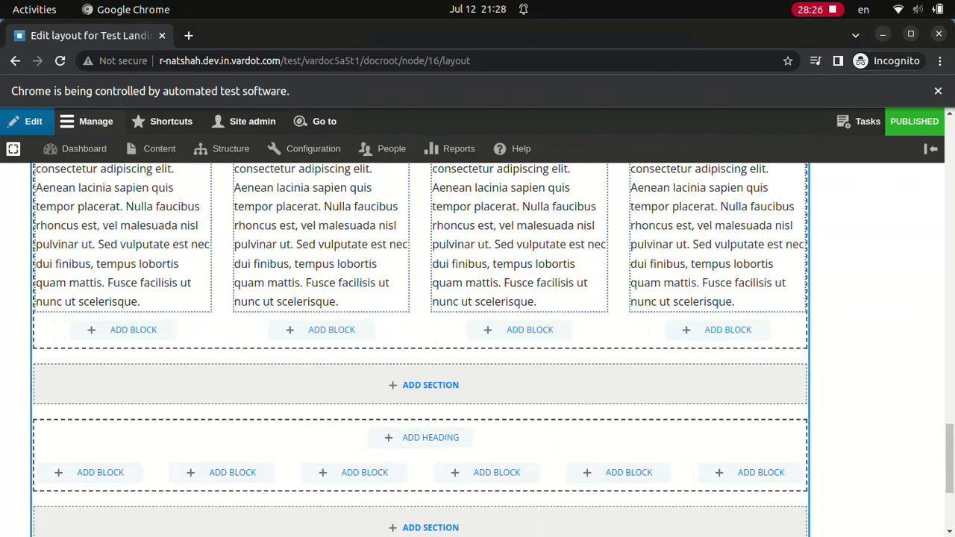
{"action": "left_click", "coordinate": [152, 473]}
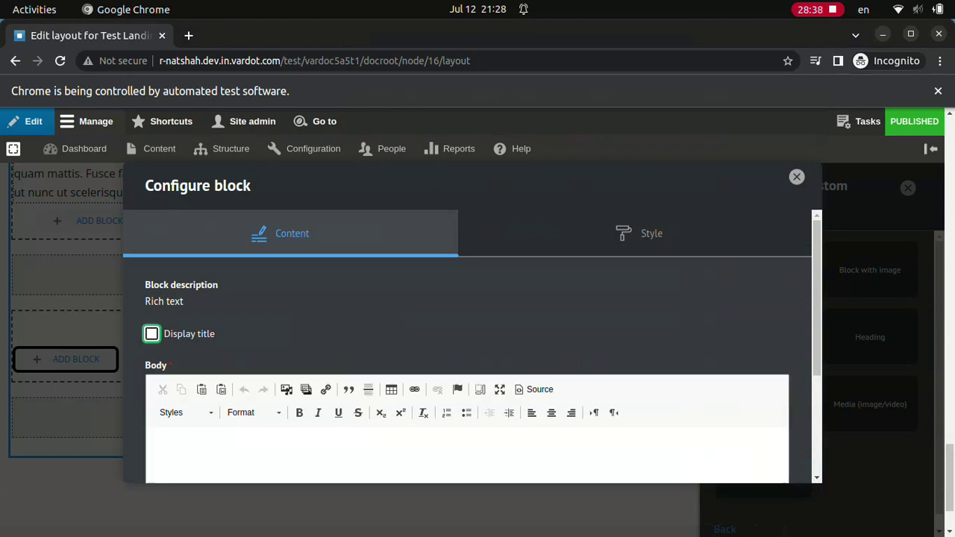
{"action": "left_click", "coordinate": [151, 333]}
{"action": "key", "text": "ctrl+a"}
{"action": "type", "text": "Rich text in 6 cols section, col 1"}
{"action": "key", "text": "Return"}
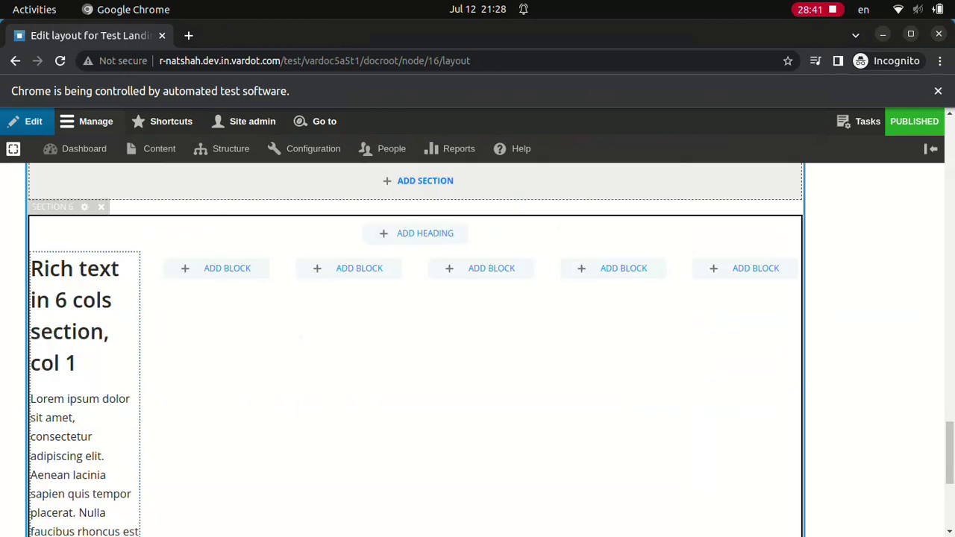
- Add a 'Rich text in 6 cols section, col 2' Rich text block with Lorem ipsum body to column 2
{"action": "left_click", "coordinate": [284, 268]}
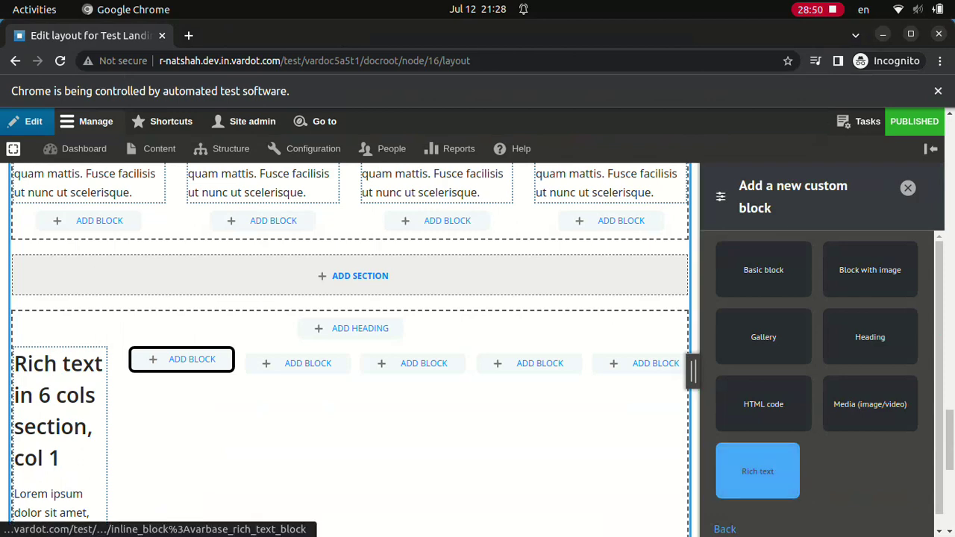
{"action": "key", "text": "Return"}
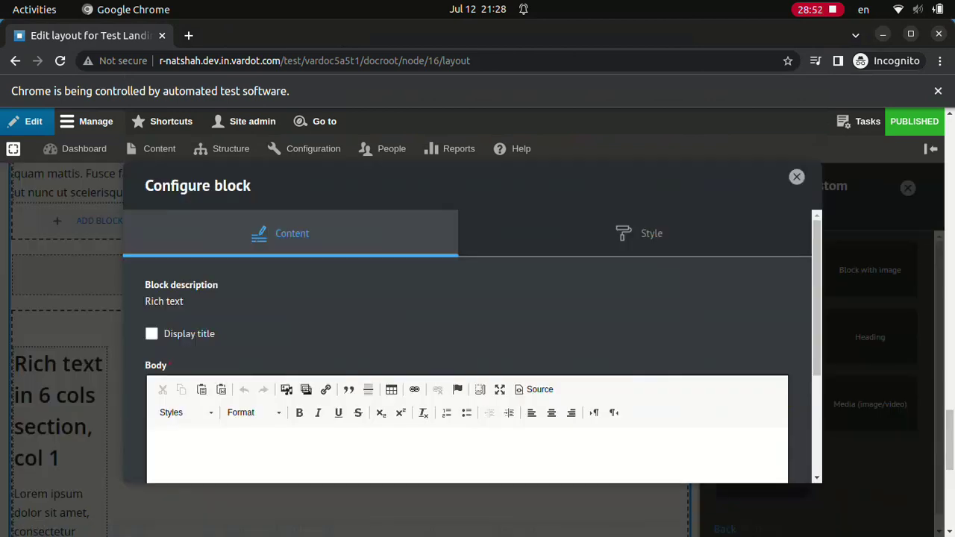
{"action": "left_click", "coordinate": [152, 334]}
{"action": "type", "text": "Rich text in 6 cols section, col 2"}
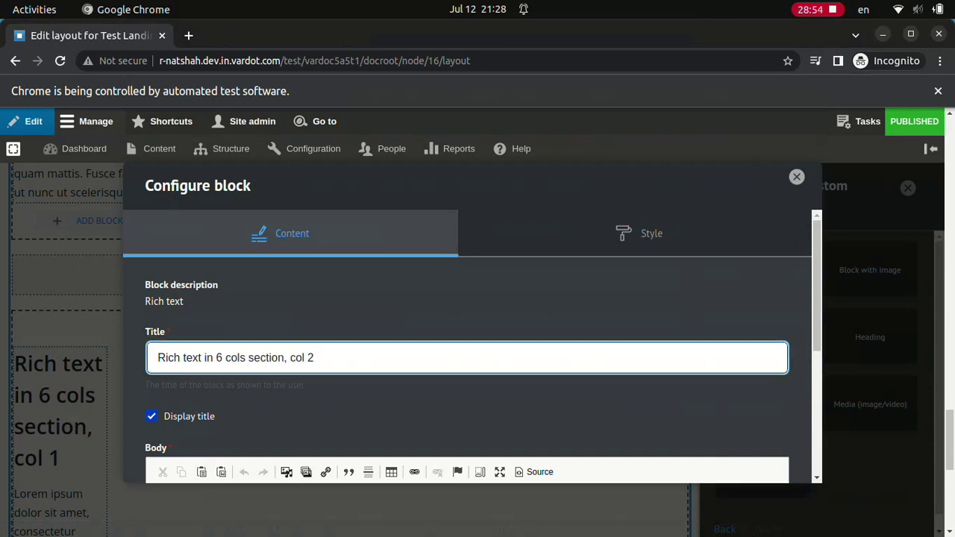
{"action": "type", "text": "Lorem ipsum dolor sit amet, consectetur adipiscing elit. Aenean lacinia sapien quis tempor placerat. Nulla faucibus rhoncus est"}
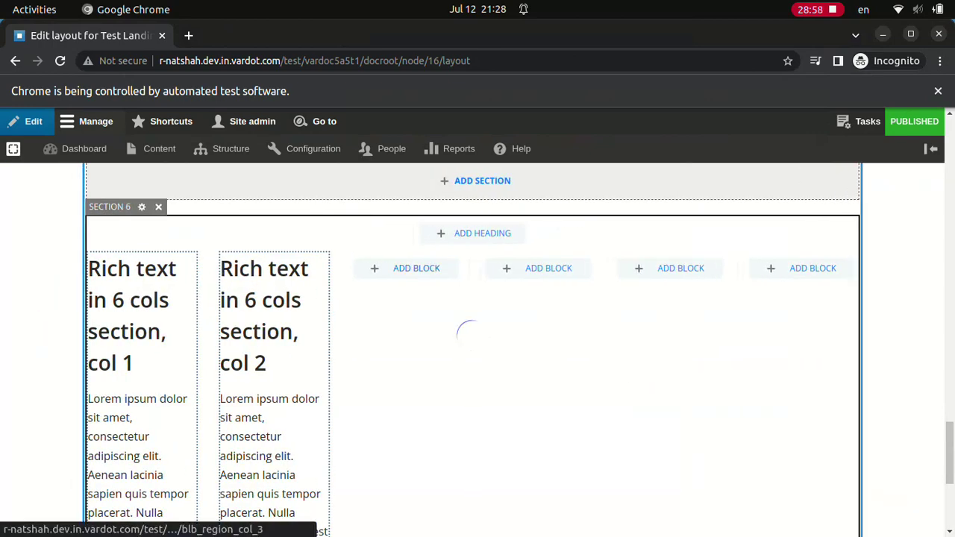
{"action": "left_click", "coordinate": [416, 268]}
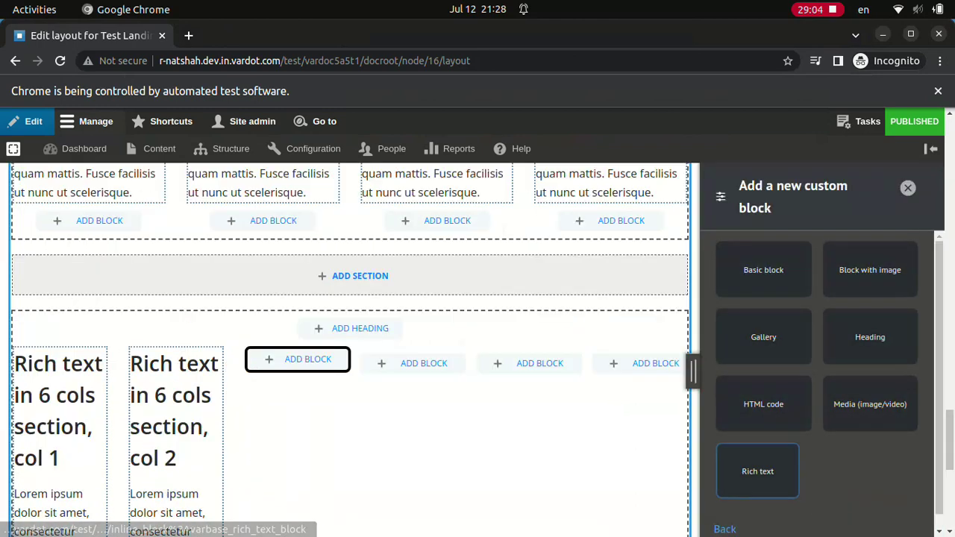
- Add a Rich text block titled 'Rich text in 6 cols section, col 3' to column 3
{"action": "left_click", "coordinate": [757, 470]}
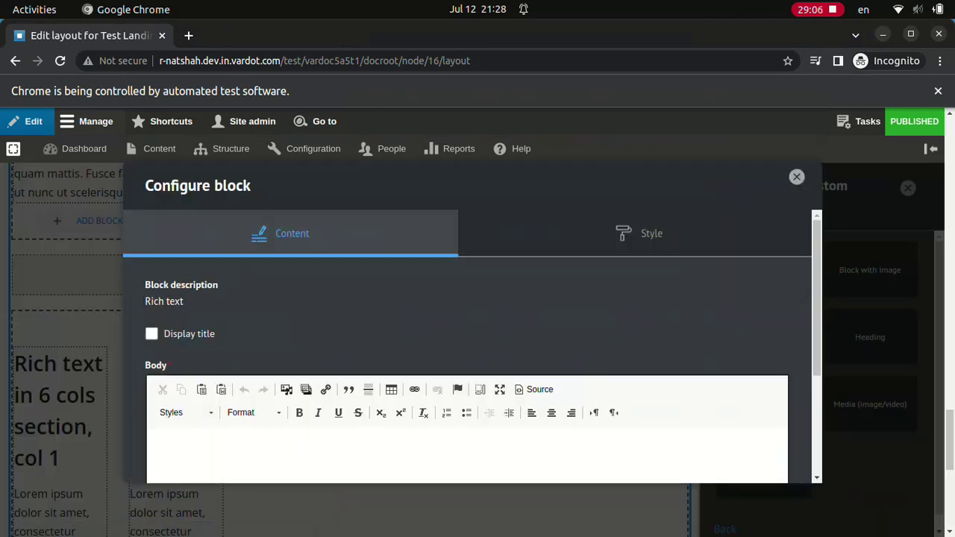
{"action": "left_click", "coordinate": [151, 333]}
{"action": "type", "text": "Rich text in 6 cols section, col 3"}
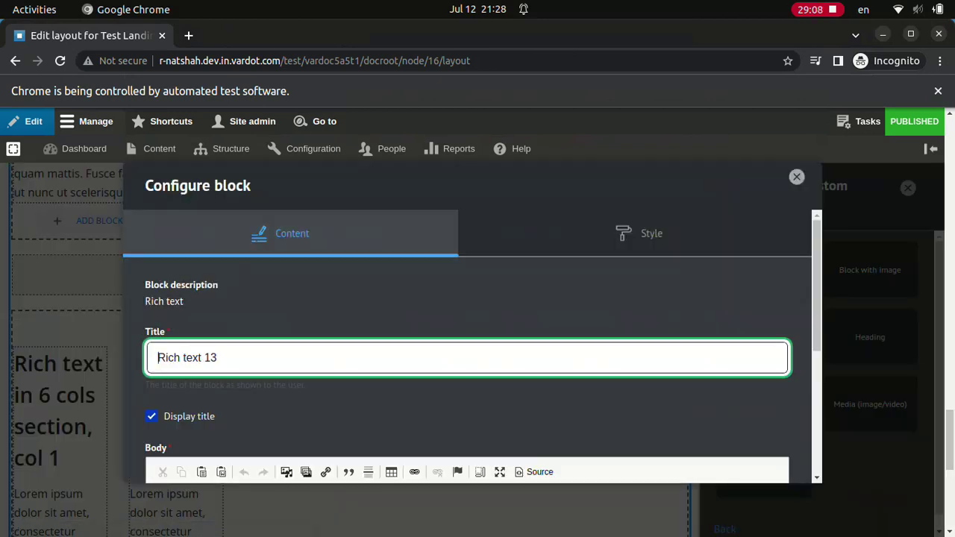
{"action": "scroll", "coordinate": [467, 343], "scroll_direction": "down", "scroll_amount": 4}
{"action": "left_click", "coordinate": [749, 469]}
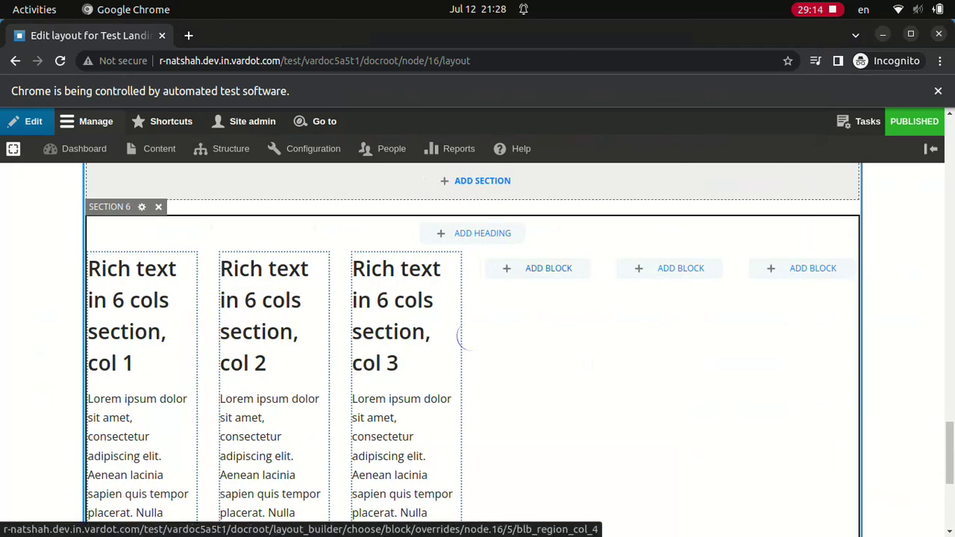
- Add a 'Rich text in 6 cols section, col 4' Rich text block with Lorem ipsum body to column 4
{"action": "left_click", "coordinate": [548, 268]}
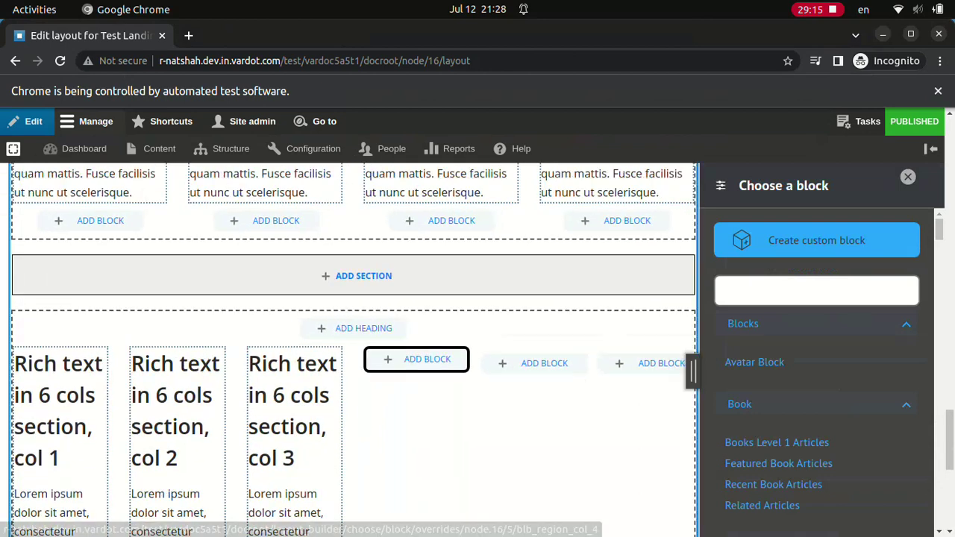
{"action": "left_click", "coordinate": [816, 240]}
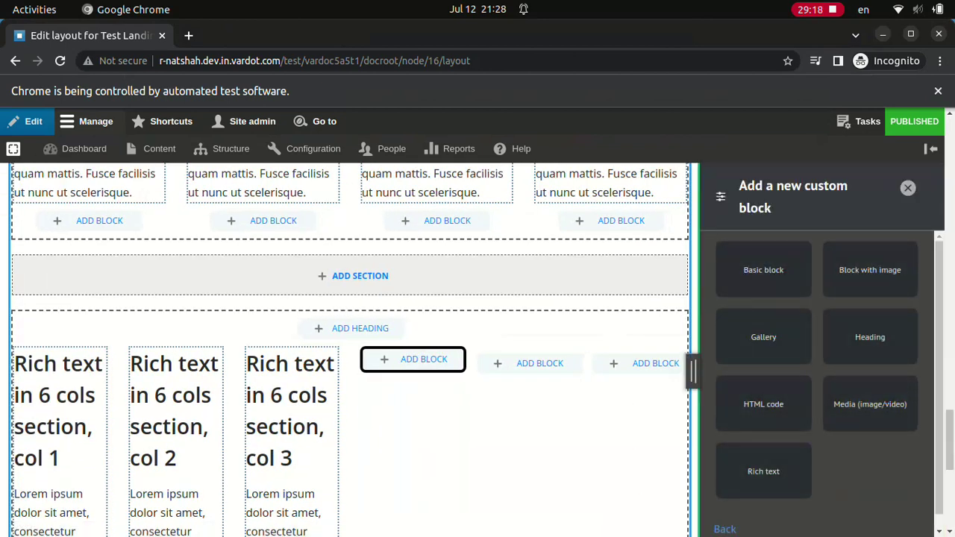
{"action": "left_click", "coordinate": [763, 471]}
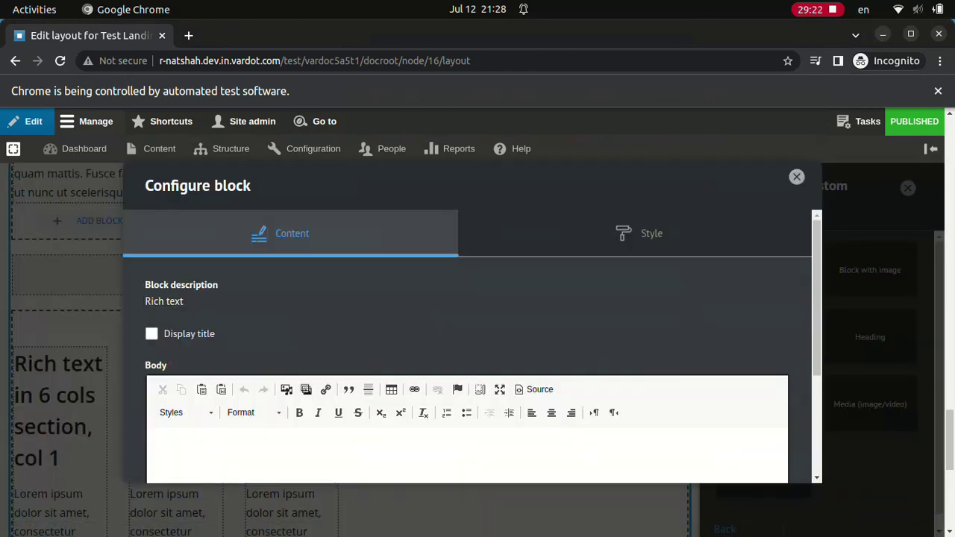
{"action": "left_click", "coordinate": [151, 334]}
{"action": "left_click", "coordinate": [299, 358]}
{"action": "key", "text": "ctrl+a"}
{"action": "type", "text": "Rich text in 6 cols section, col 4"}
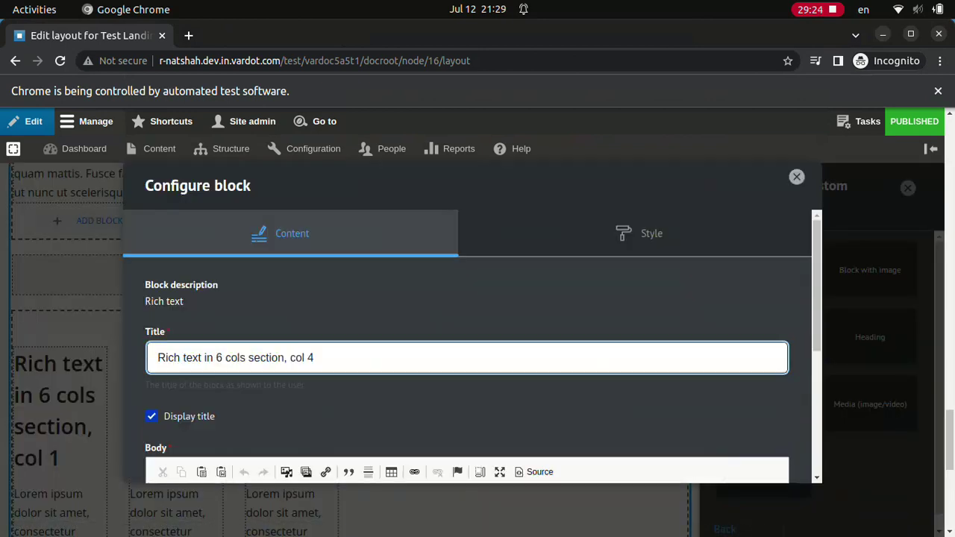
{"action": "left_click", "coordinate": [466, 455]}
{"action": "type", "text": "Lorem ipsum dolor sit amet, consectetur adipiscing elit. Aenean lacinia sapien quis tempor placerat. Nulla faucibus rhoncus est"}
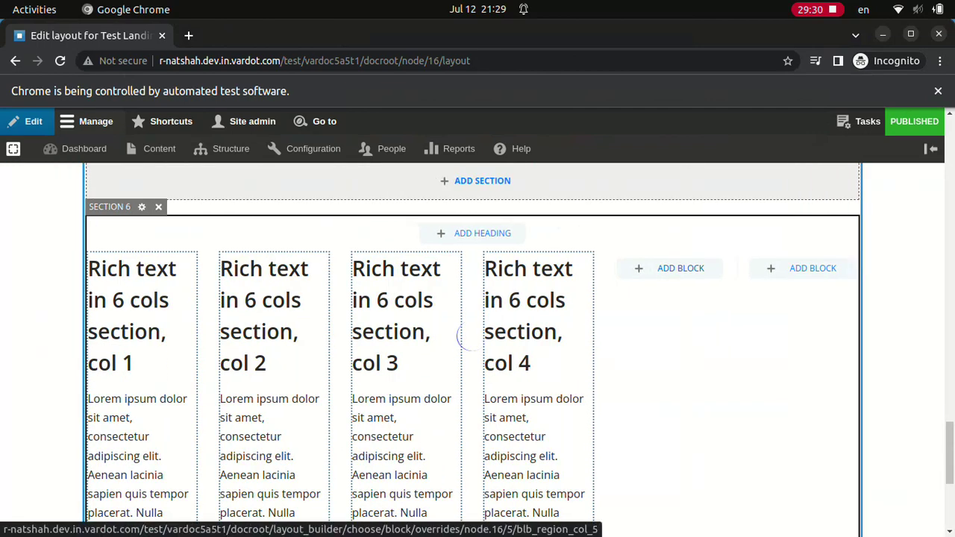
- Add a 'Rich text in 6 cols section, col 5' Rich text block with Lorem ipsum body to column 5
{"action": "left_click", "coordinate": [680, 268]}
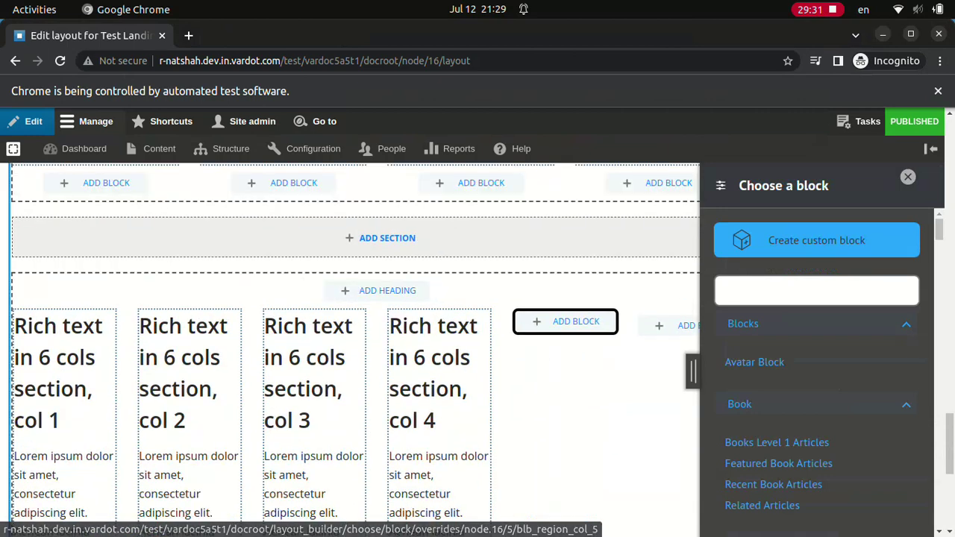
{"action": "left_click", "coordinate": [816, 240]}
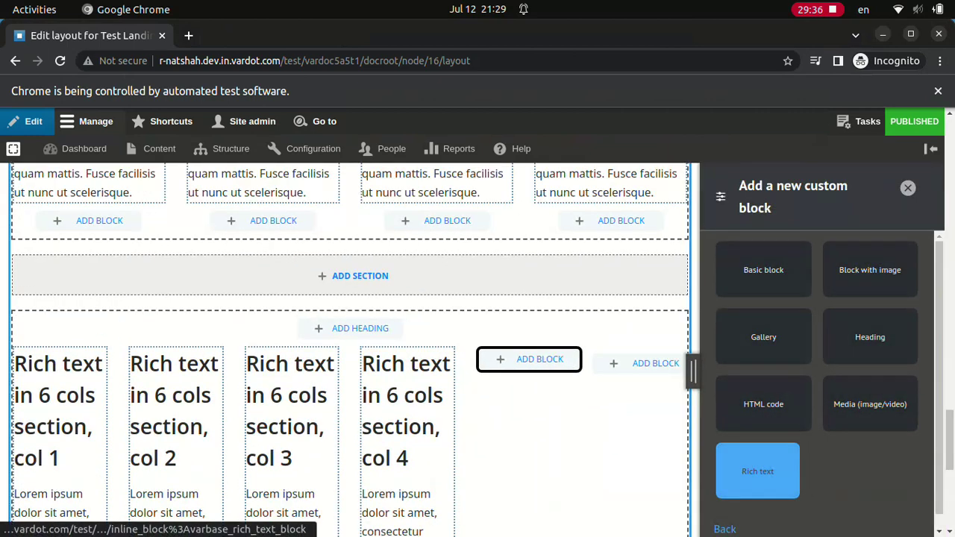
{"action": "left_click", "coordinate": [757, 471]}
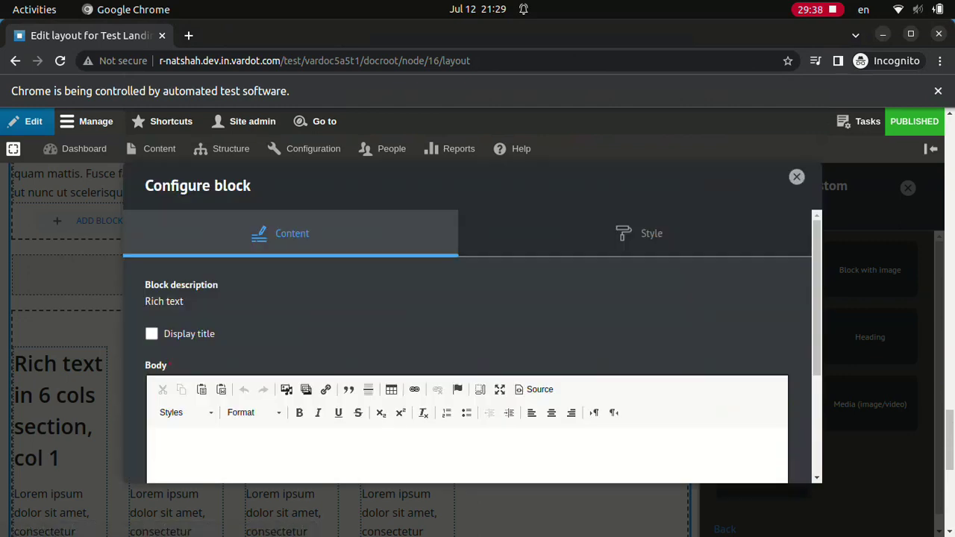
{"action": "left_click", "coordinate": [151, 333]}
{"action": "type", "text": "Rich text in 6 cols section, col 5Lorem ipsum dolor sit amet, consectetur adipiscing elit. Aenean lacinia sapien quis tempor placerat. Nulla faucibus rhoncus est"}
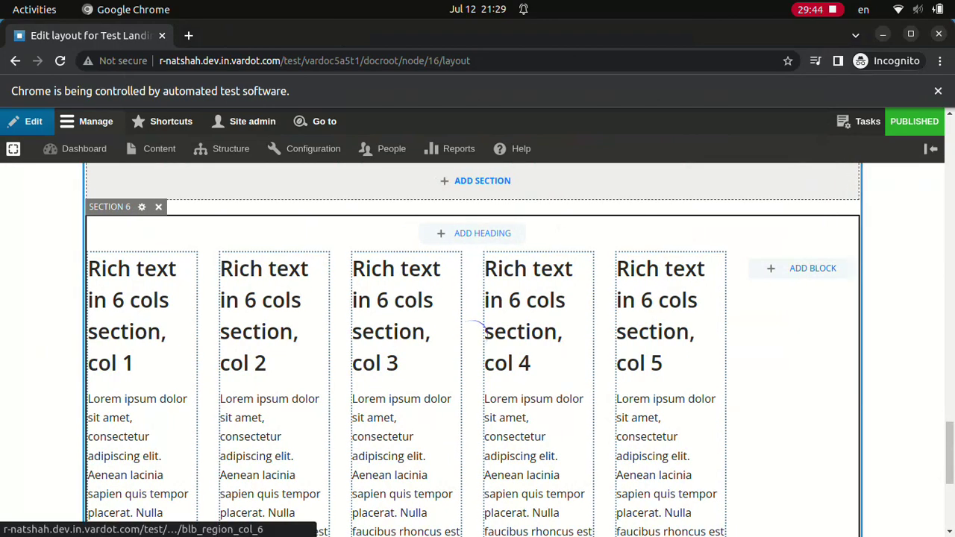
- Add a 'Rich text in 6 cols section, col 6' Rich text block with Lorem ipsum body to column 6
{"action": "left_click", "coordinate": [812, 268]}
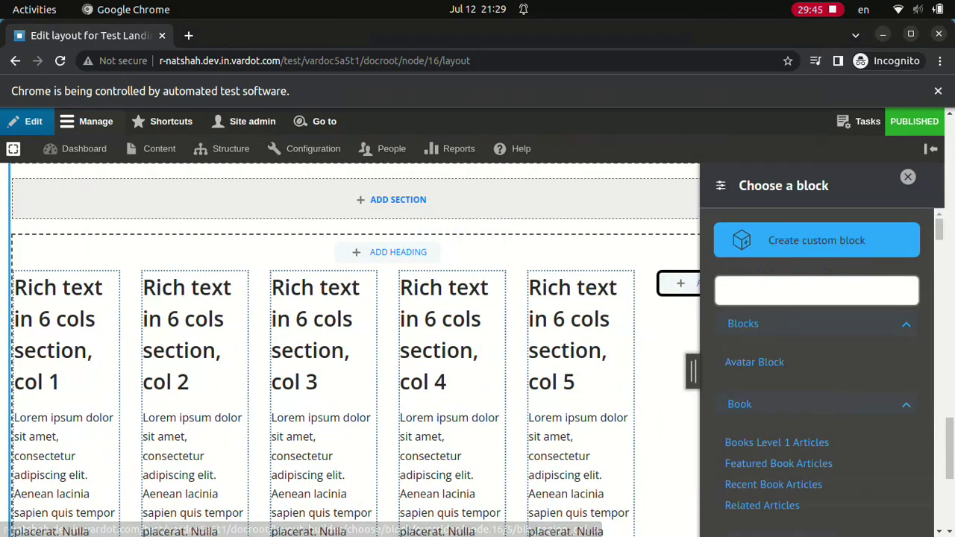
{"action": "left_click", "coordinate": [816, 240]}
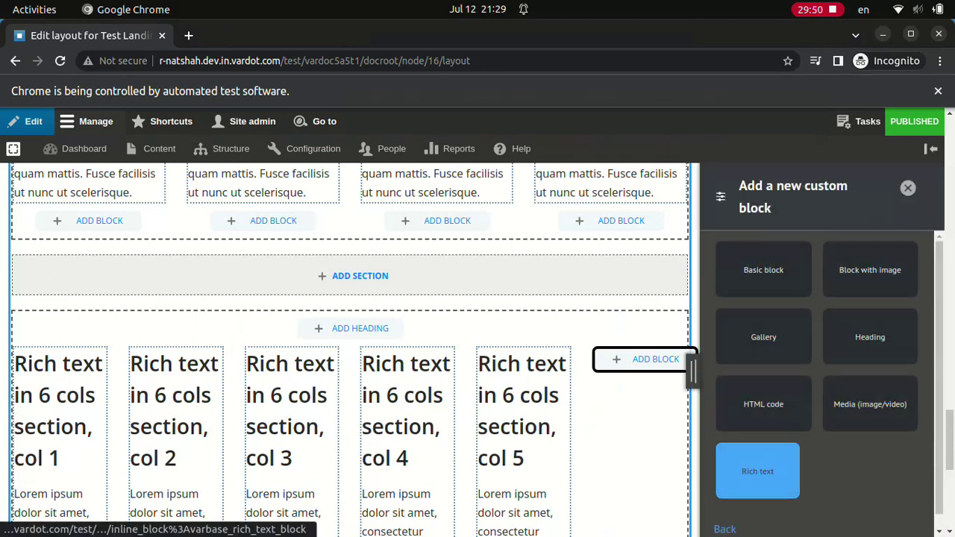
{"action": "left_click", "coordinate": [757, 471]}
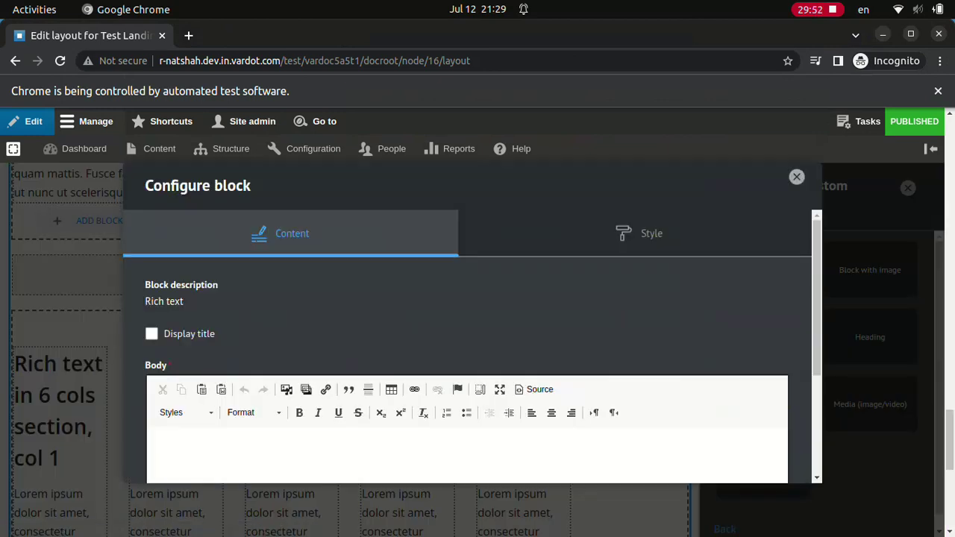
{"action": "left_click", "coordinate": [151, 333]}
{"action": "type", "text": "Rich text in 6 cols section, col 6Lorem ipsum dolor sit amet, consectetur adipiscing elit. Aenean lacinia sapien quis tempor placerat. Nulla faucibus rhoncus est"}
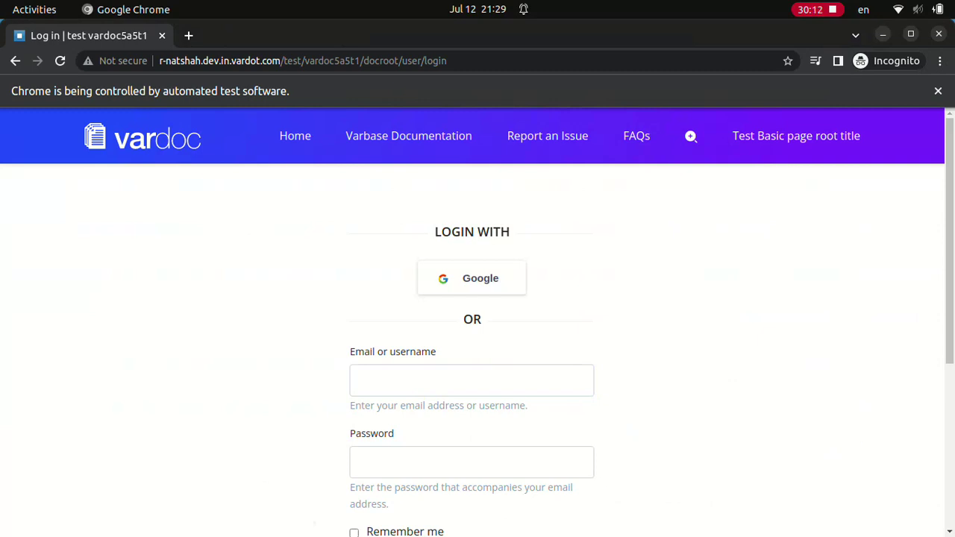
- Log in with the webmaster test account
{"action": "type", "text": "webmasterw"}
{"action": "scroll", "coordinate": [477, 336], "scroll_direction": "down", "scroll_amount": 4}
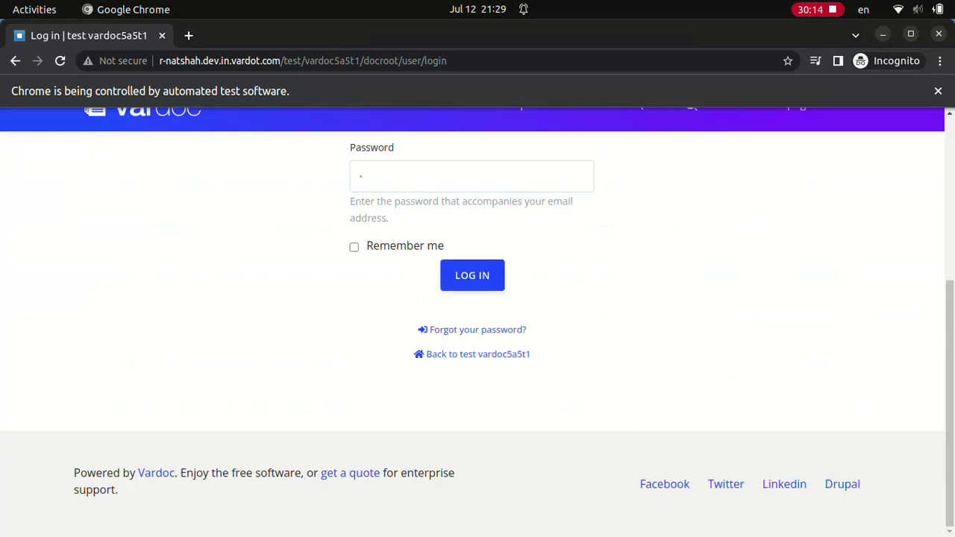
{"action": "key", "text": "Return"}
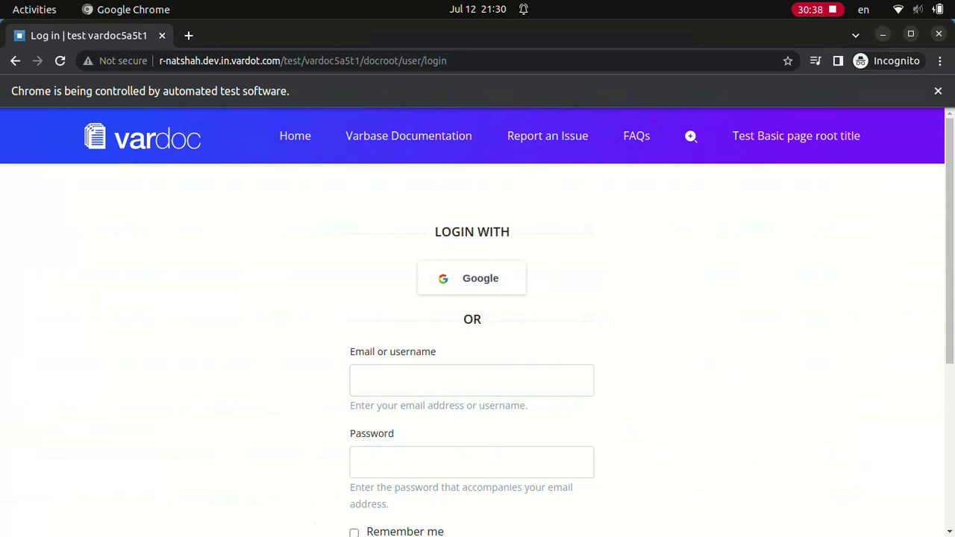
- Log in with the Normal user test account
{"action": "type", "text": "Normal user"}
{"action": "left_click", "coordinate": [472, 462]}
{"action": "scroll", "coordinate": [477, 321], "scroll_direction": "down", "scroll_amount": 4}
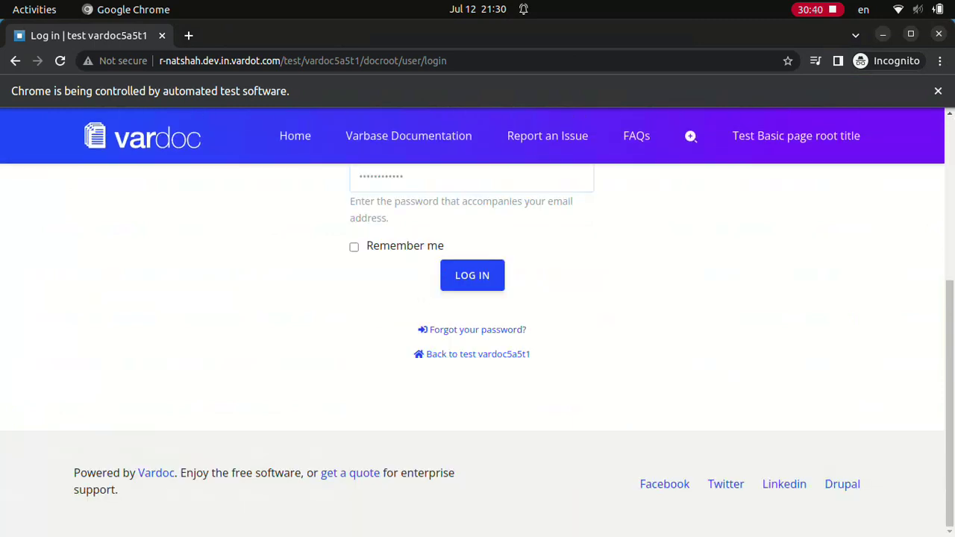
{"action": "key", "text": "Return"}
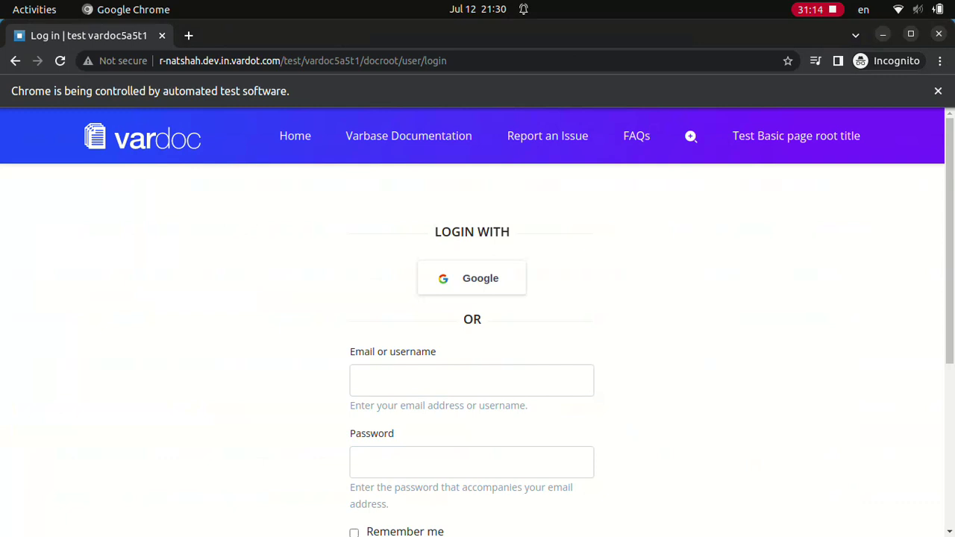
- Log in as Content admin with that account's password
{"action": "type", "text": "Content admin************"}
{"action": "scroll", "coordinate": [477, 322], "scroll_direction": "down", "scroll_amount": 4}
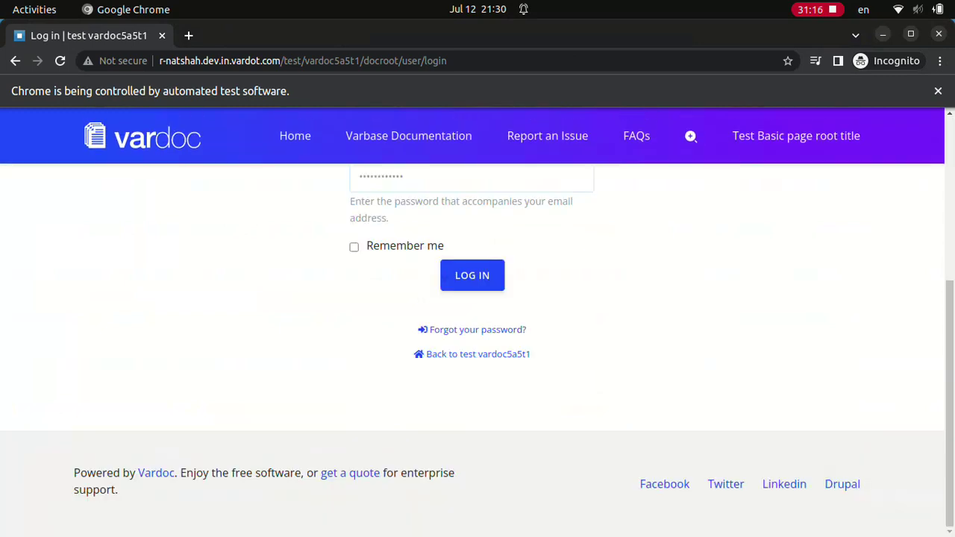
{"action": "key", "text": "Return"}
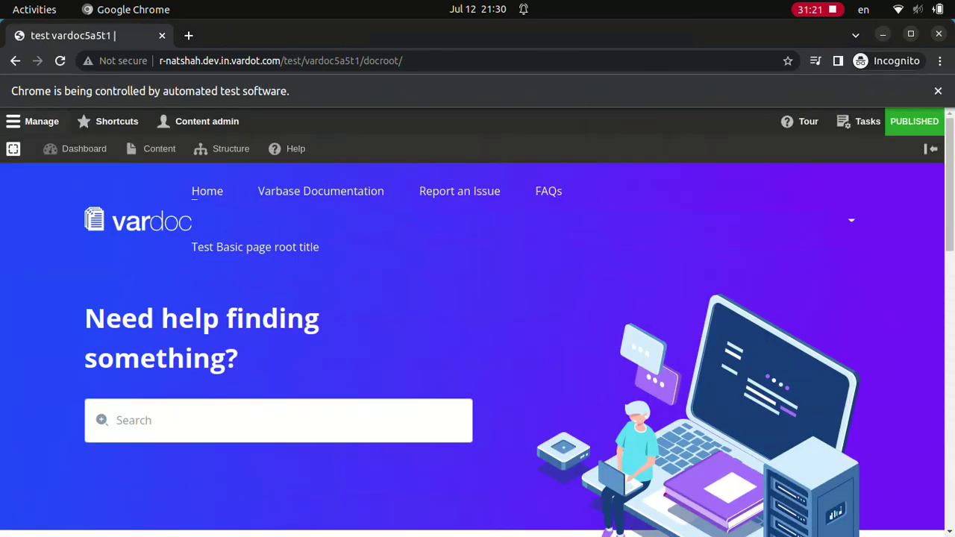
- Log in as SEO admin with its password and open the homepage's Tasks tray
{"action": "left_click", "coordinate": [862, 120]}
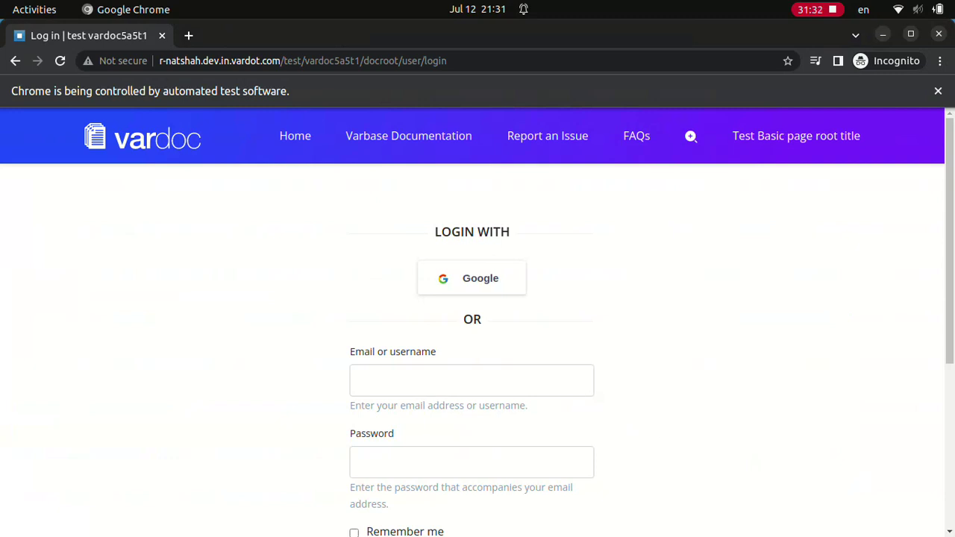
{"action": "type", "text": "SEO admin"}
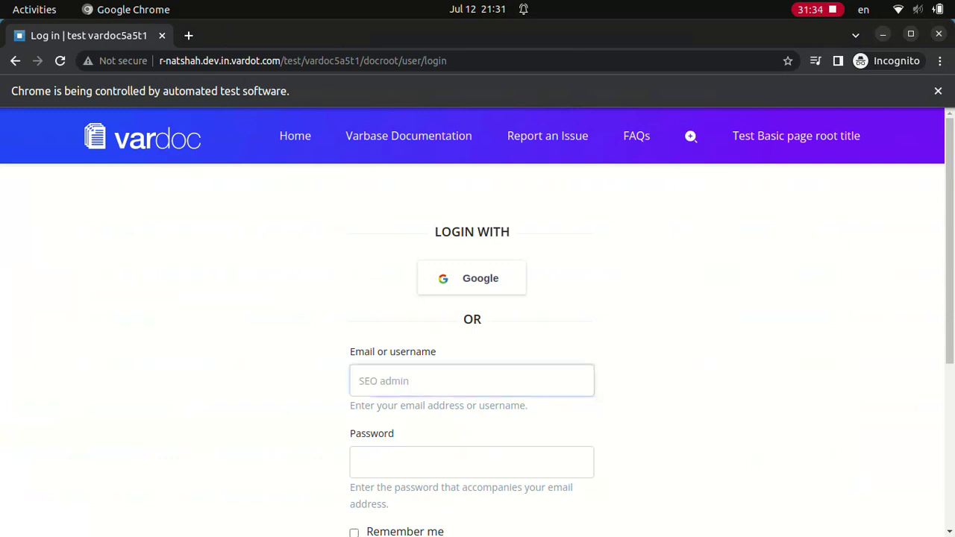
{"action": "type", "text": "************"}
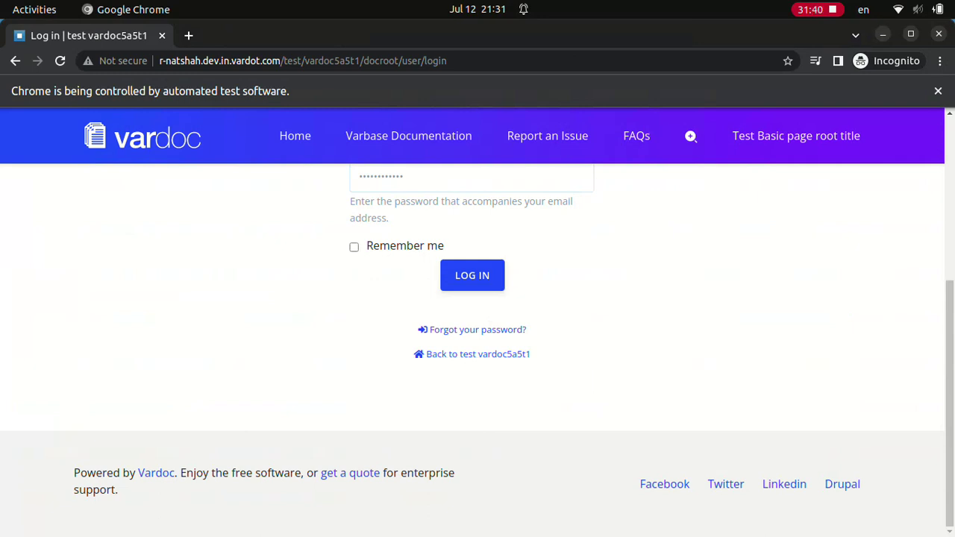
{"action": "key", "text": "Return"}
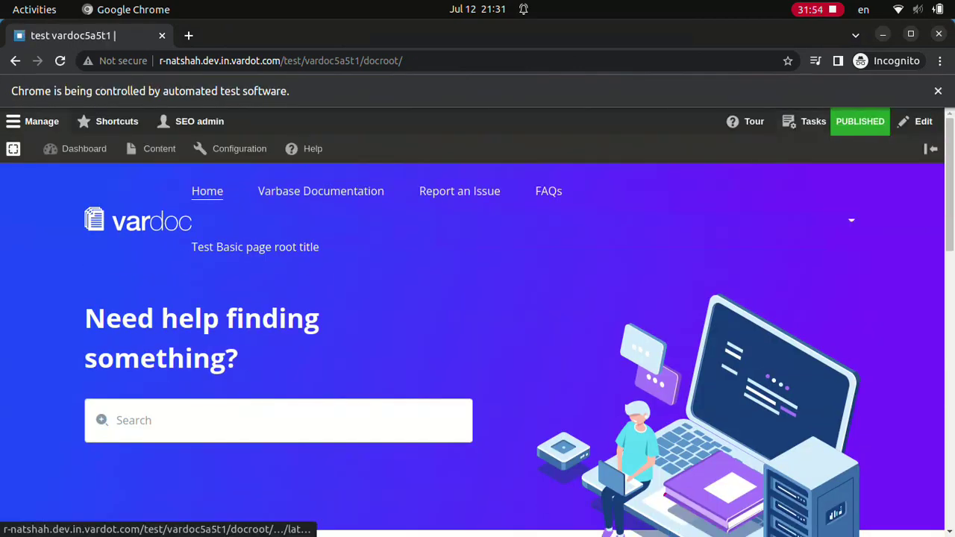
{"action": "left_click", "coordinate": [806, 121]}
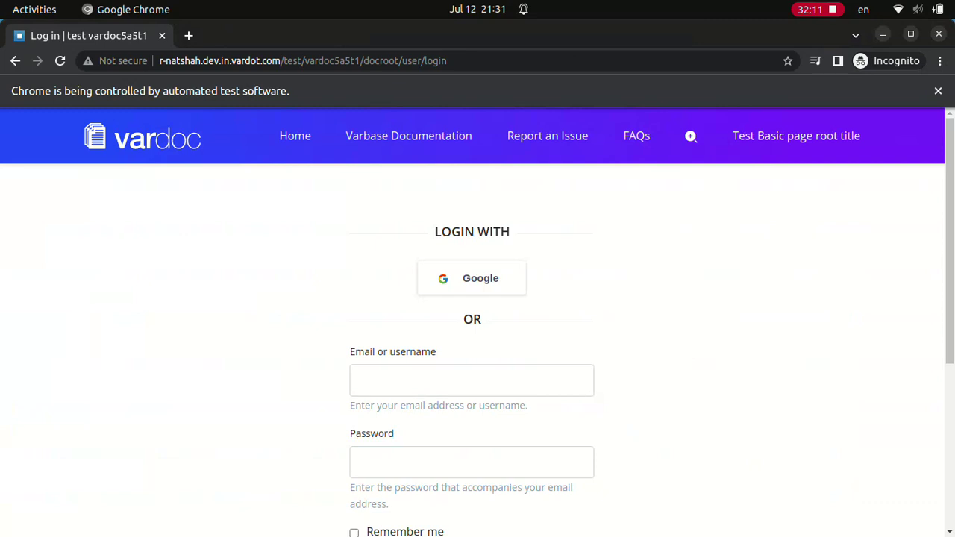
- Log in as Site admin, entering the site administrator password
{"action": "type", "text": "Site admin************"}
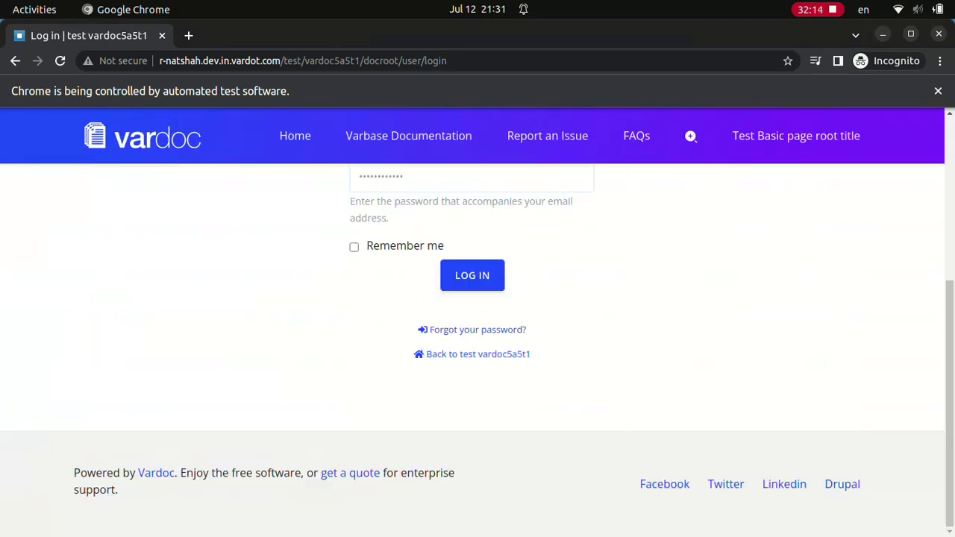
{"action": "key", "text": "Return"}
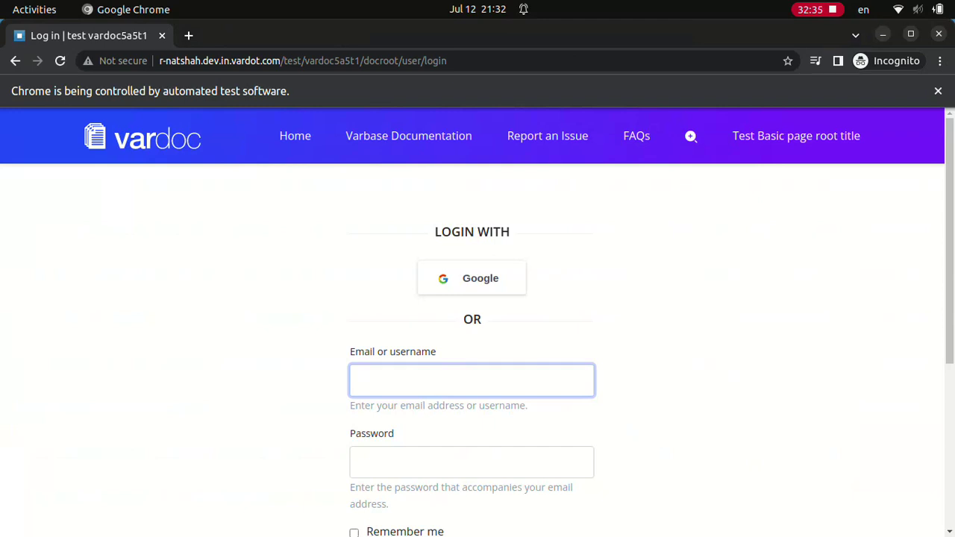
{"action": "type", "text": "Site admin"}
{"action": "key", "text": "Tab"}
{"action": "scroll", "coordinate": [472, 321], "scroll_direction": "down", "scroll_amount": 4}
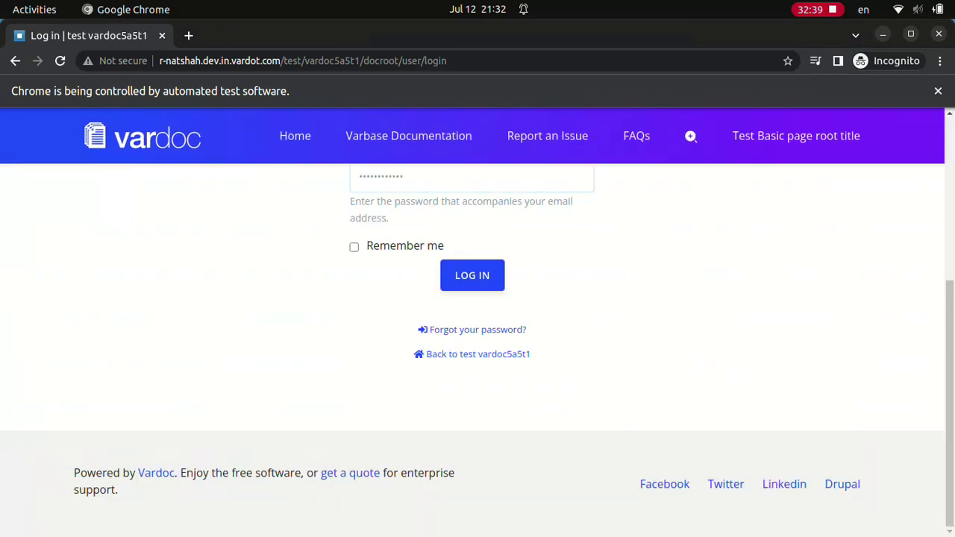
{"action": "key", "text": "Return"}
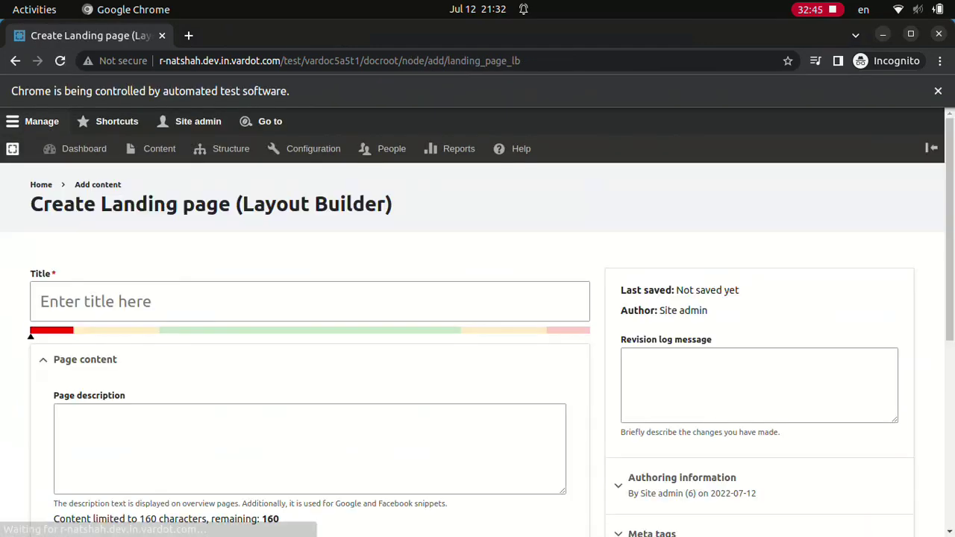
- Save a landing page titled 'Test Landing page (Layout Builder) by Site Admin' with its description
{"action": "left_click", "coordinate": [310, 301]}
{"action": "type", "text": "Test Landing page (Layout Builder) by Site Admin"}
{"action": "left_click", "coordinate": [309, 449]}
{"action": "type", "text": "Test Landing page (Layout Builder) description"}
{"action": "left_click", "coordinate": [56, 450]}
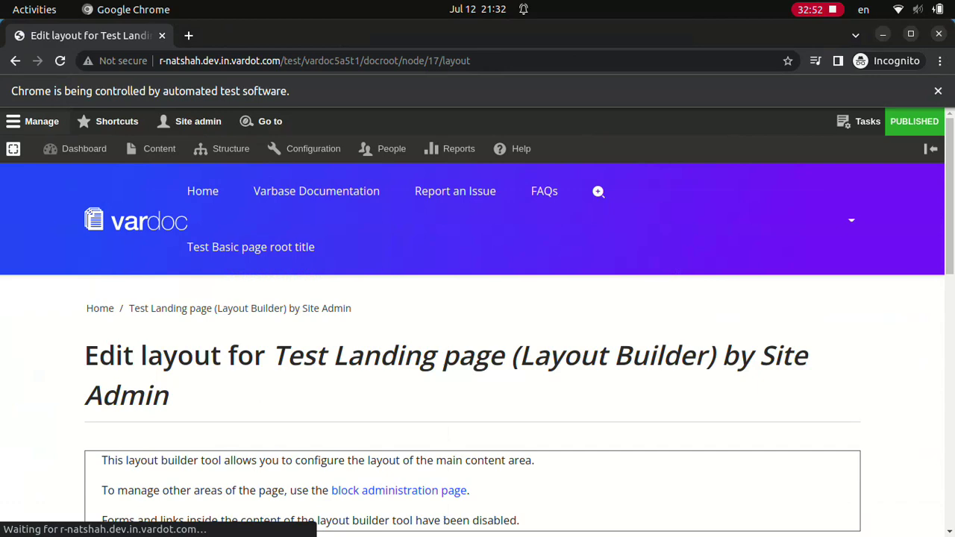
- Start a new Bootstrap 2 Cols section with gutters between the columns
{"action": "scroll", "coordinate": [478, 336], "scroll_direction": "down", "scroll_amount": 10}
{"action": "left_click", "coordinate": [477, 325]}
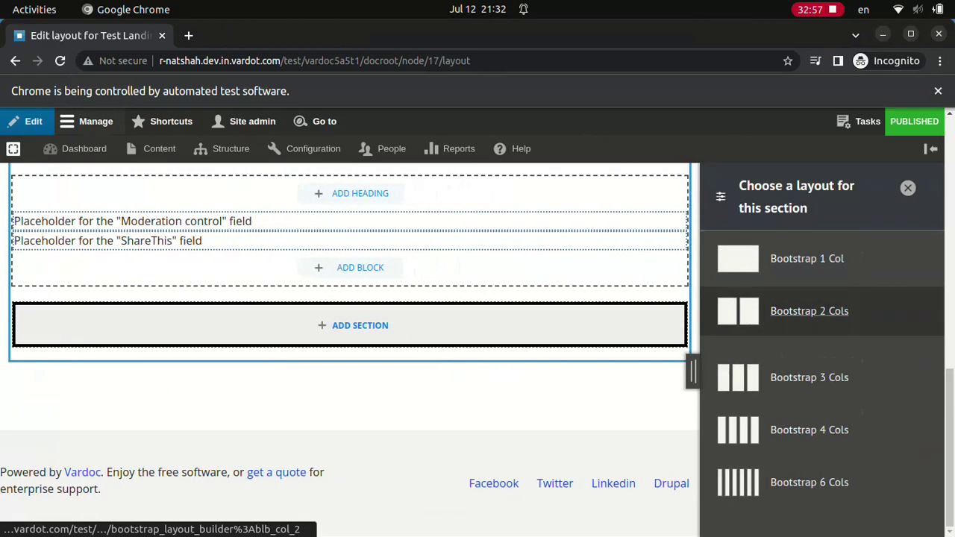
{"action": "left_click", "coordinate": [808, 311]}
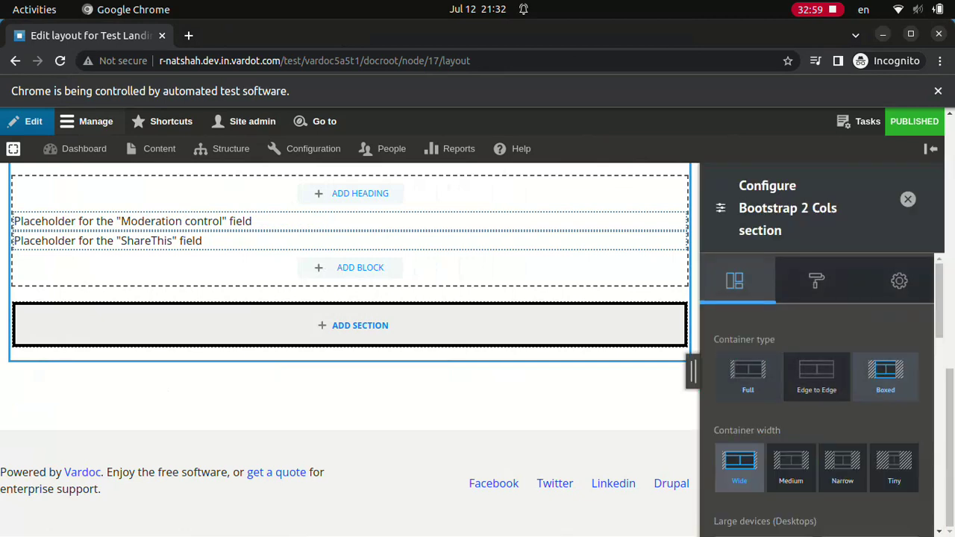
{"action": "scroll", "coordinate": [817, 396], "scroll_direction": "down", "scroll_amount": 3}
{"action": "scroll", "coordinate": [816, 395], "scroll_direction": "down", "scroll_amount": 5}
{"action": "left_click", "coordinate": [868, 495]}
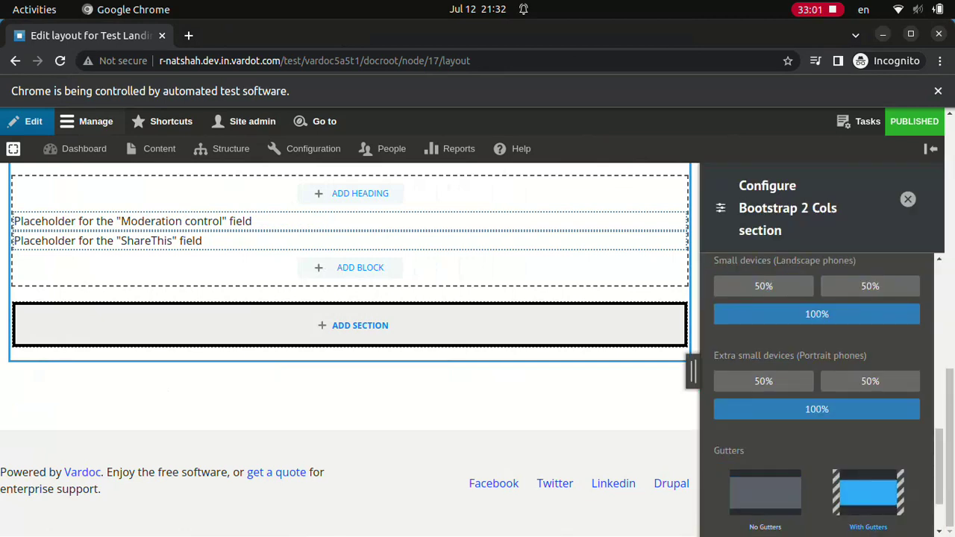
- Style the section with Primary blue background, white text and end alignment, then add it
{"action": "left_click", "coordinate": [816, 277]}
{"action": "left_click", "coordinate": [794, 341]}
{"action": "left_click", "coordinate": [769, 462]}
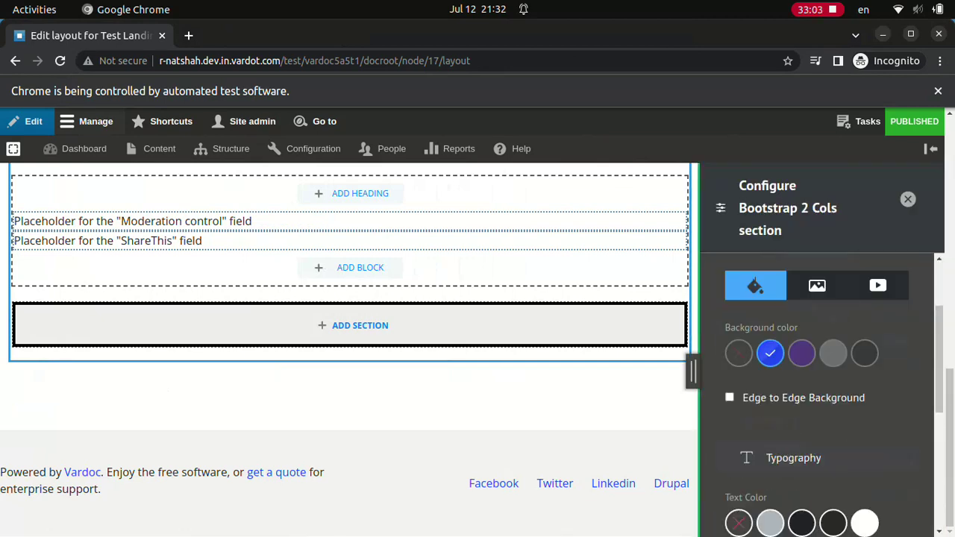
{"action": "left_click", "coordinate": [730, 507]}
{"action": "scroll", "coordinate": [817, 395], "scroll_direction": "down", "scroll_amount": 3}
{"action": "left_click", "coordinate": [864, 456]}
{"action": "left_click", "coordinate": [854, 525]}
{"action": "scroll", "coordinate": [817, 395], "scroll_direction": "down", "scroll_amount": 3}
{"action": "left_click", "coordinate": [805, 519]}
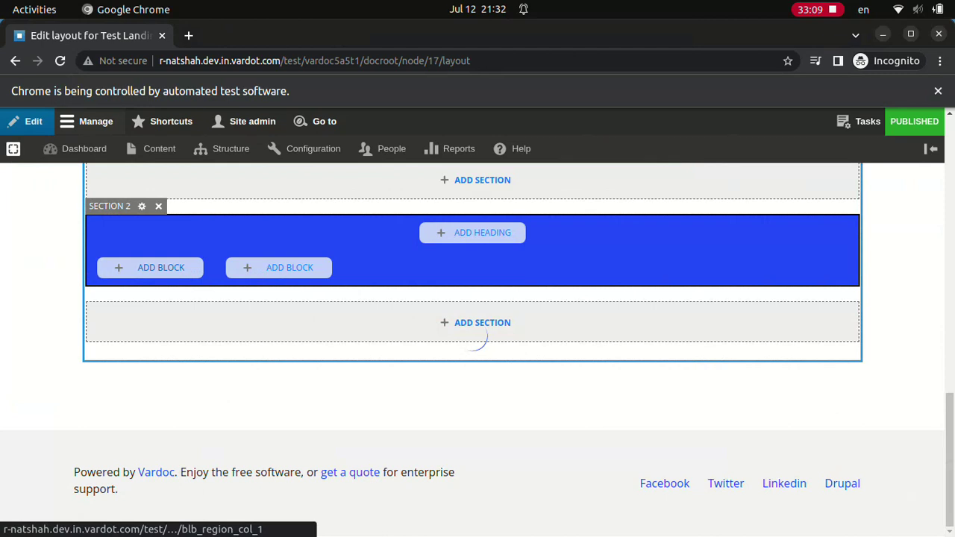
- Add a titled Rich text block 'Test Rich text in 2 cols section, col 1' with Lorem ipsum body to column 1
{"action": "left_click", "coordinate": [150, 267]}
{"action": "left_click", "coordinate": [816, 241]}
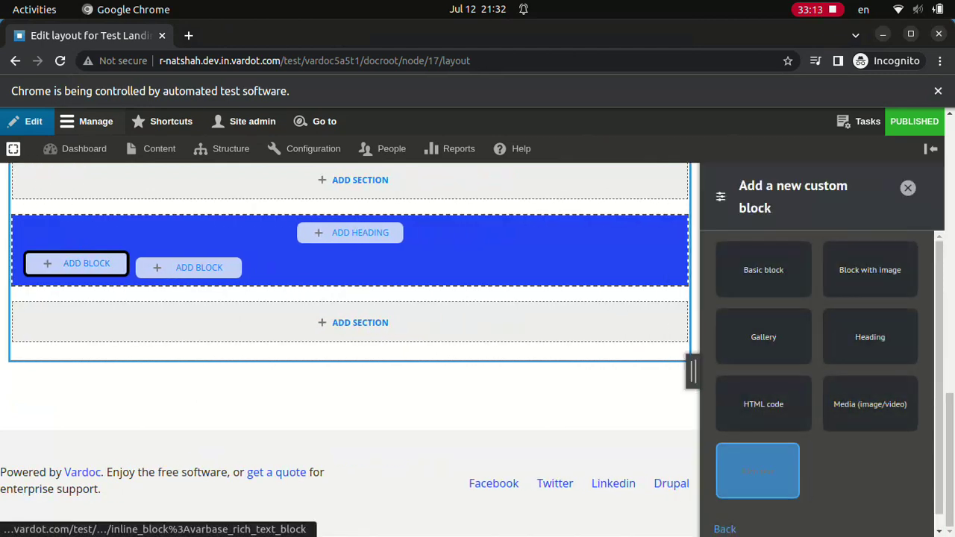
{"action": "left_click", "coordinate": [757, 470]}
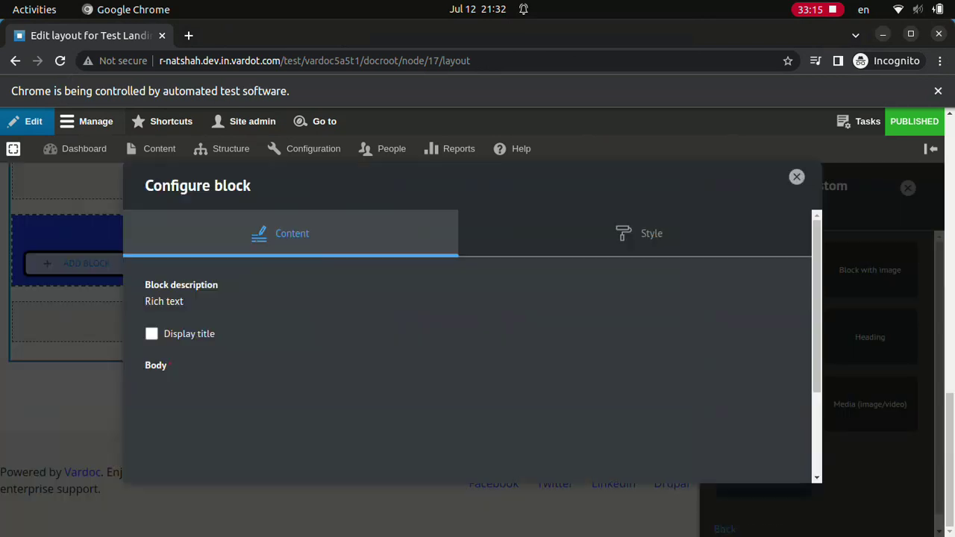
{"action": "left_click", "coordinate": [151, 334]}
{"action": "type", "text": "Test Rich text in 2 cols section, col 1"}
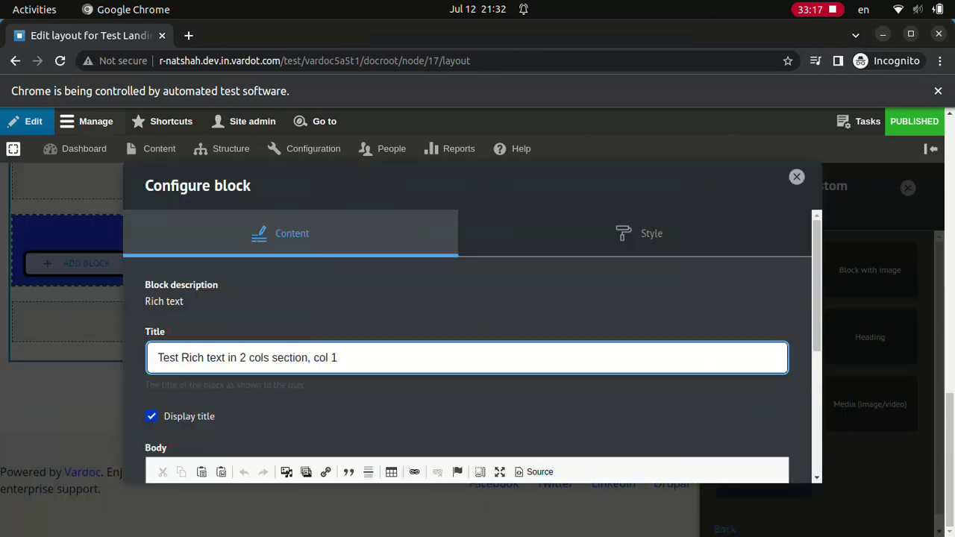
{"action": "type", "text": "Lorem ipsum dolor sit amet, consectetur adipiscing elit. Integer aliquet diam nunc, ac dictum velit tincidunt quis. Integer ut imperdiet dui, sit amet tempus est. Curabitur molestie sem non purus dignissim pulvinar. Pellentesque id sapien consequat"}
{"action": "left_click", "coordinate": [750, 469]}
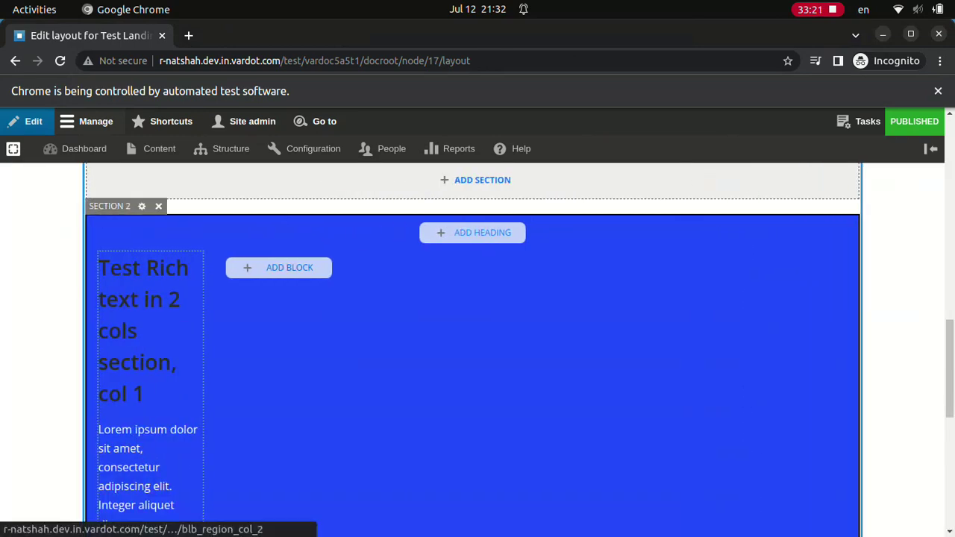
- Start a column 2 Rich text block titled 'Test Rich text in 2 cols section, col 2' with Lorem ipsum body
{"action": "left_click", "coordinate": [278, 267]}
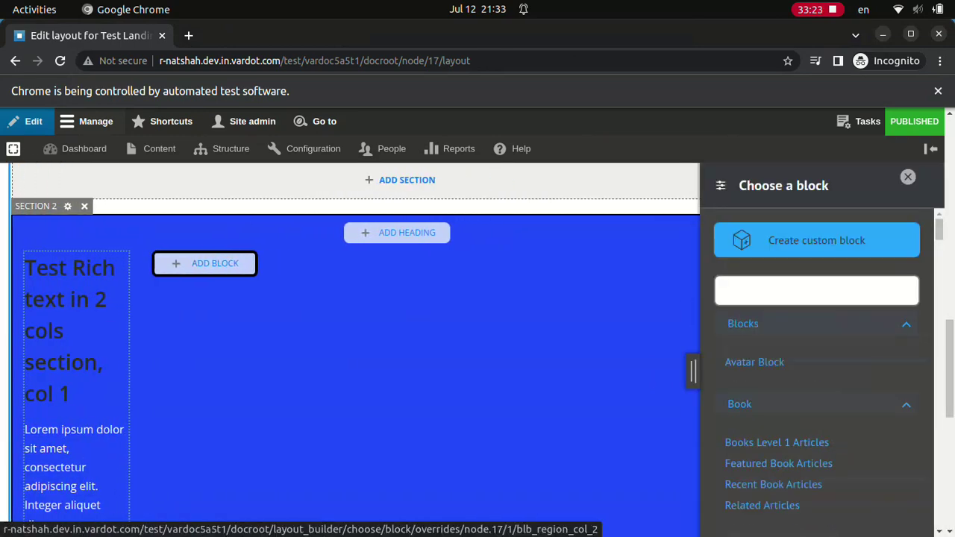
{"action": "left_click", "coordinate": [817, 240]}
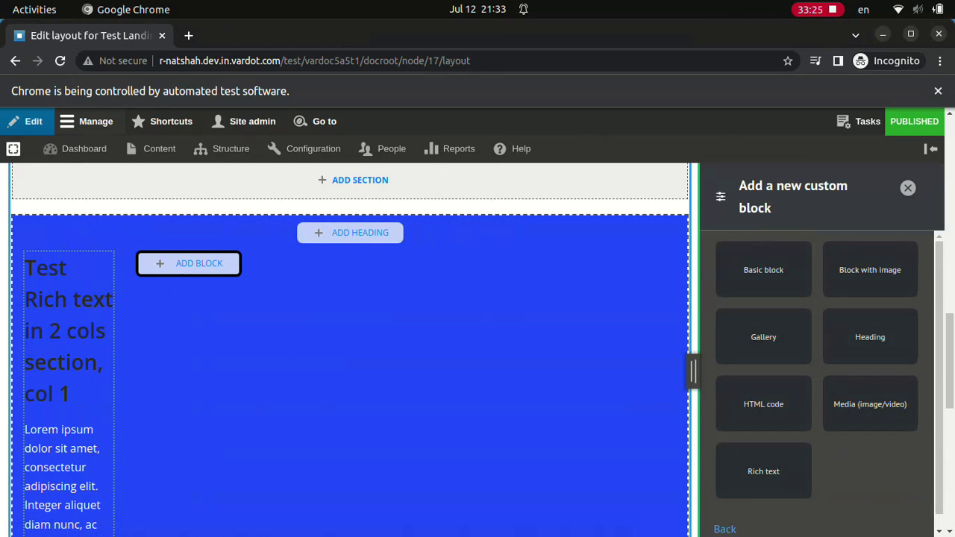
{"action": "left_click", "coordinate": [757, 470]}
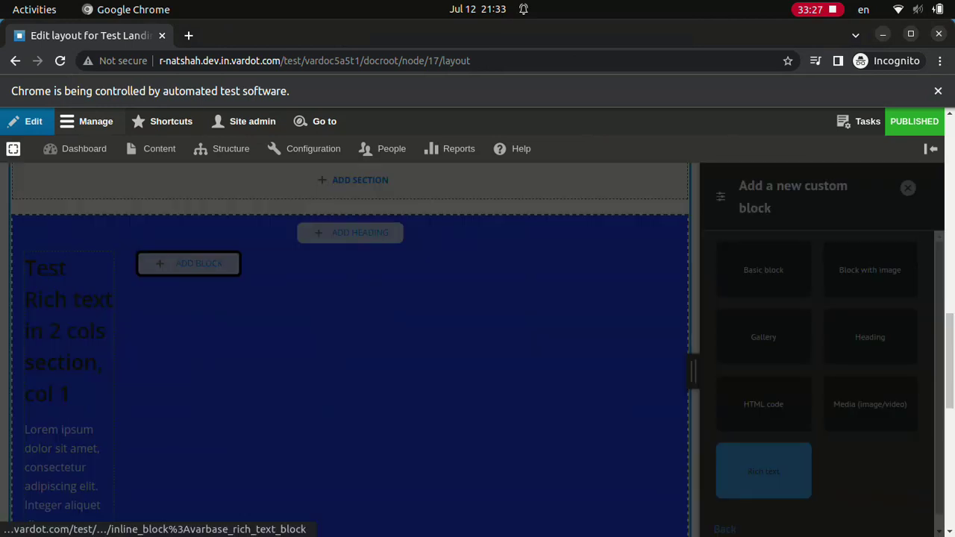
{"action": "type", "text": "Test Rich text in 2 cols section, col 2"}
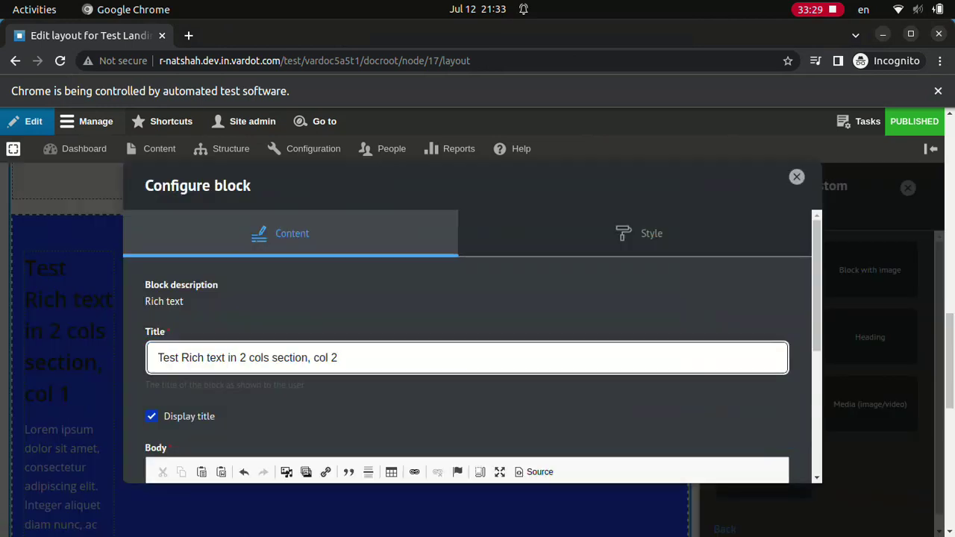
{"action": "type", "text": "Lorem ipsum dolor sit amet, consectetur adipiscing elit. Integer aliquet diam nunc, ac dictum velit tincidunt quis. Integer ut imperdiet dui, sit amet tempus est. Curabitur molestie sem non purus dignissim pulvinar. Pellentesque id sapien consequat"}
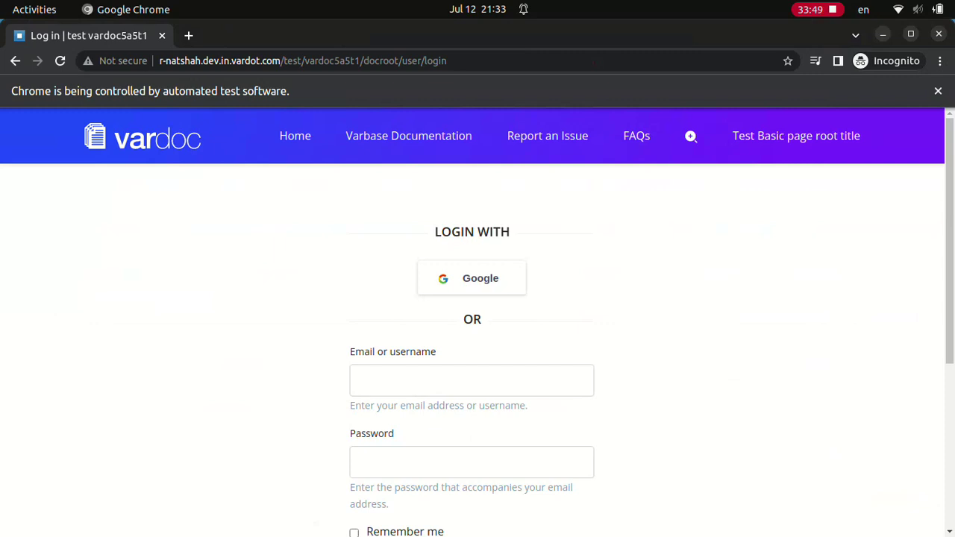
- Sign in as webmaster and name the new content type 'Test Content'
{"action": "left_click", "coordinate": [471, 380]}
{"action": "type", "text": "webmaster"}
{"action": "left_click", "coordinate": [472, 461]}
{"action": "scroll", "coordinate": [471, 299], "scroll_direction": "down", "scroll_amount": 4}
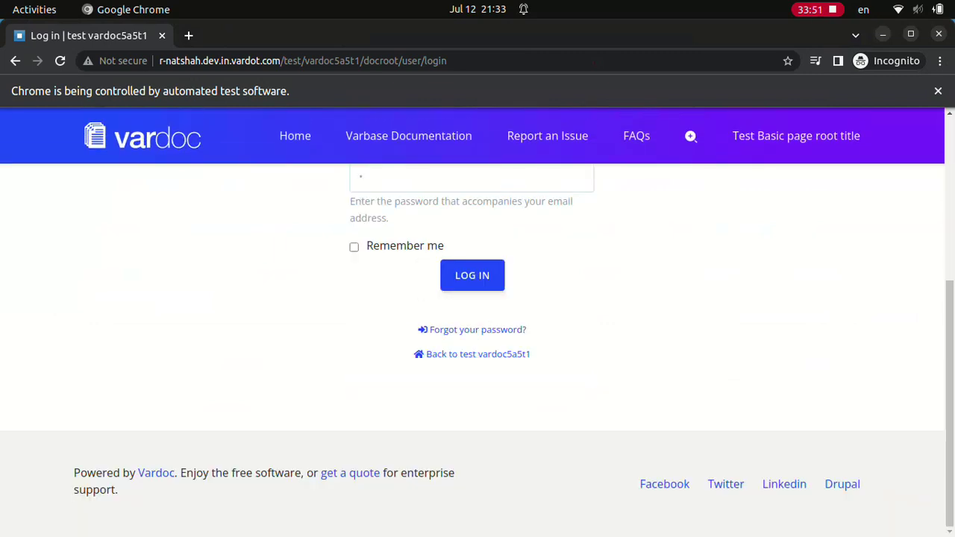
{"action": "left_click", "coordinate": [472, 275]}
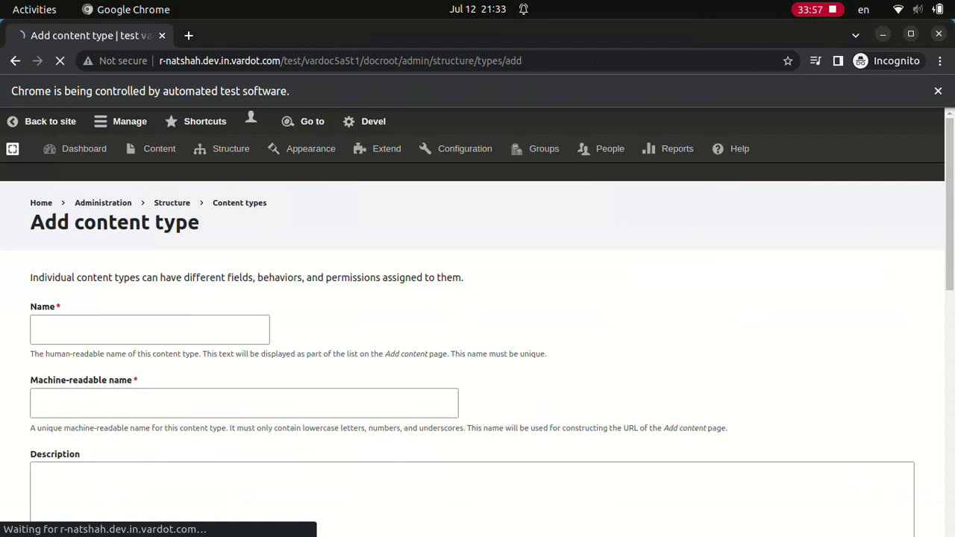
{"action": "type", "text": "Test Content"}
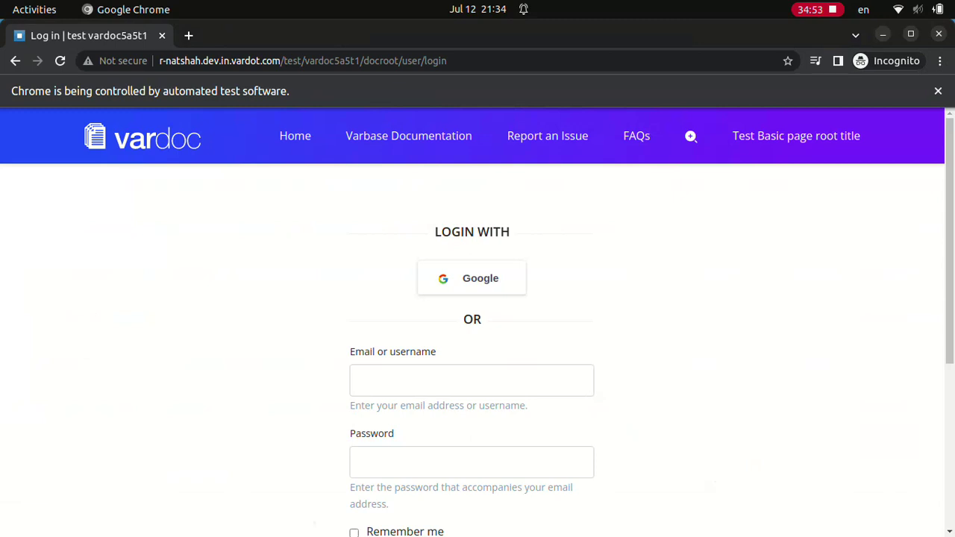
- Sign in as webmaster and enter 'Test Queue' as the new entity queue's name
{"action": "left_click", "coordinate": [472, 380]}
{"action": "type", "text": "webmaster"}
{"action": "left_click", "coordinate": [472, 462]}
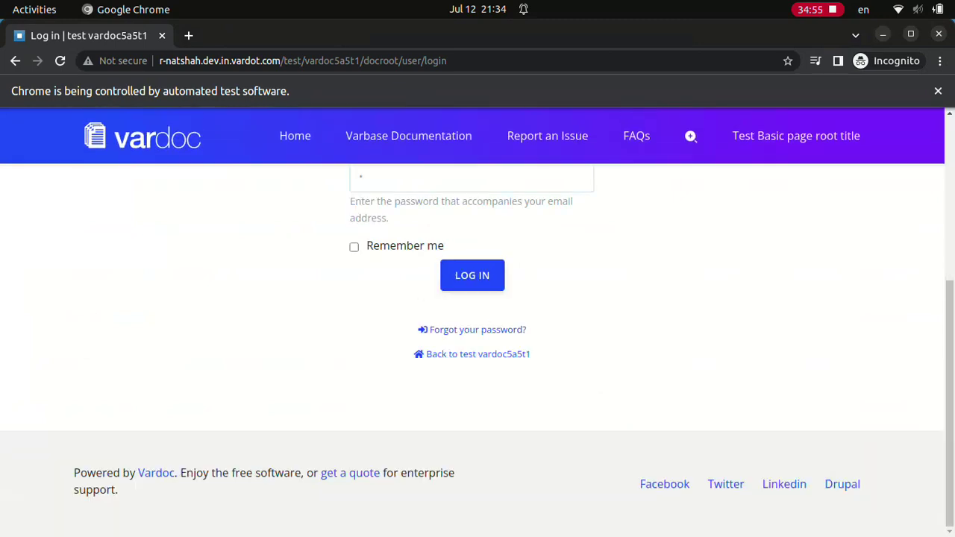
{"action": "left_click", "coordinate": [472, 274]}
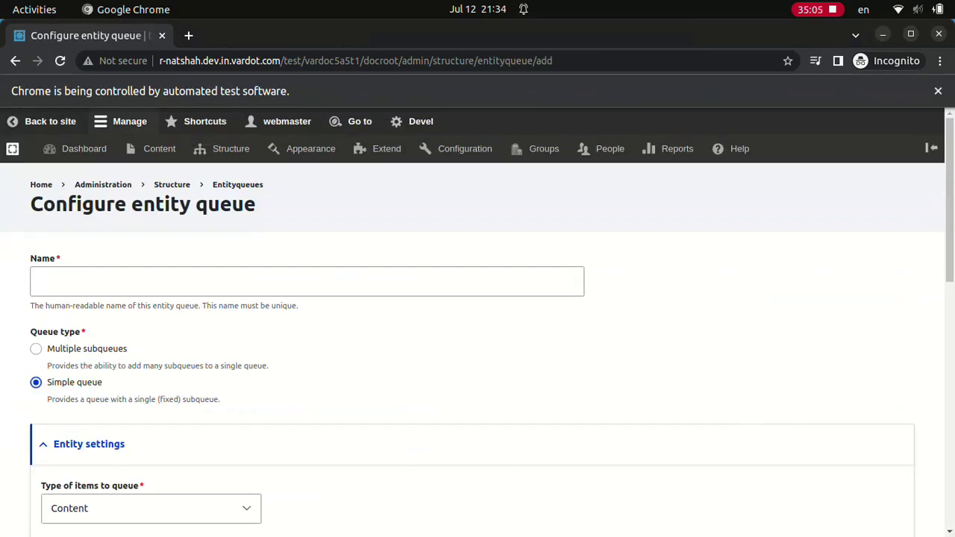
{"action": "type", "text": "Test Queue"}
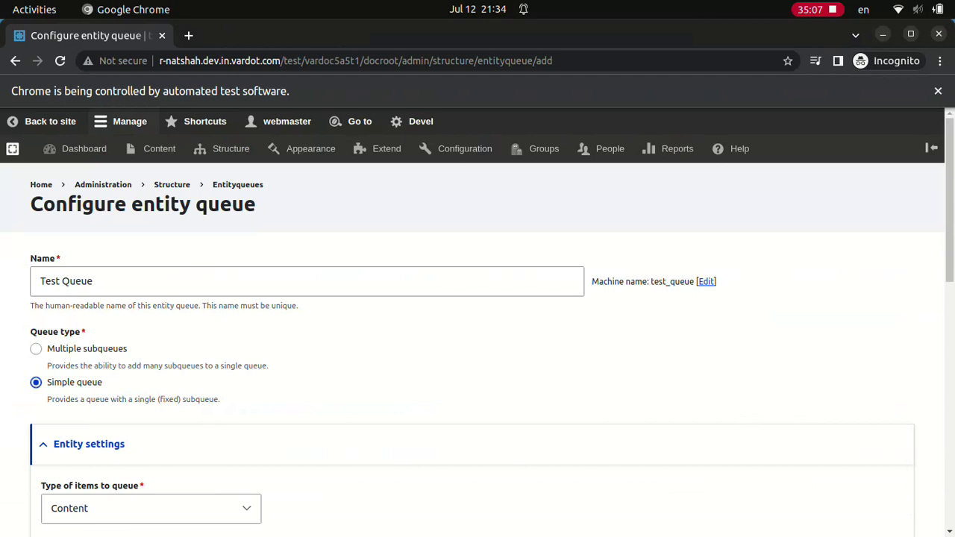
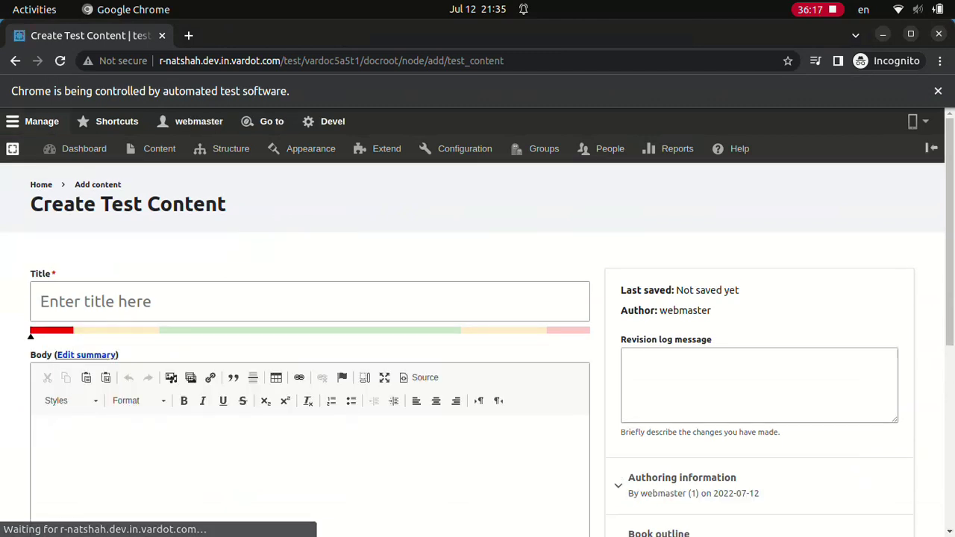
- Publish 'Test content N2' with body 'Test content N2 Body', then save 'Test content N3' with body 'Test content N3 Body'
{"action": "type", "text": "Test content N2Test content N2 Body"}
{"action": "left_click", "coordinate": [103, 394]}
{"action": "left_click", "coordinate": [56, 449]}
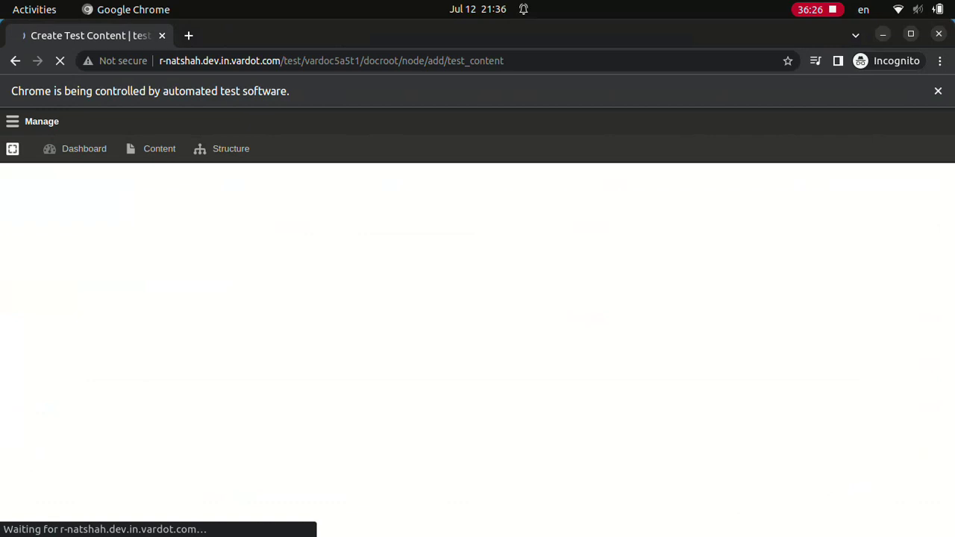
{"action": "type", "text": "Test content N3Test content N3 Body"}
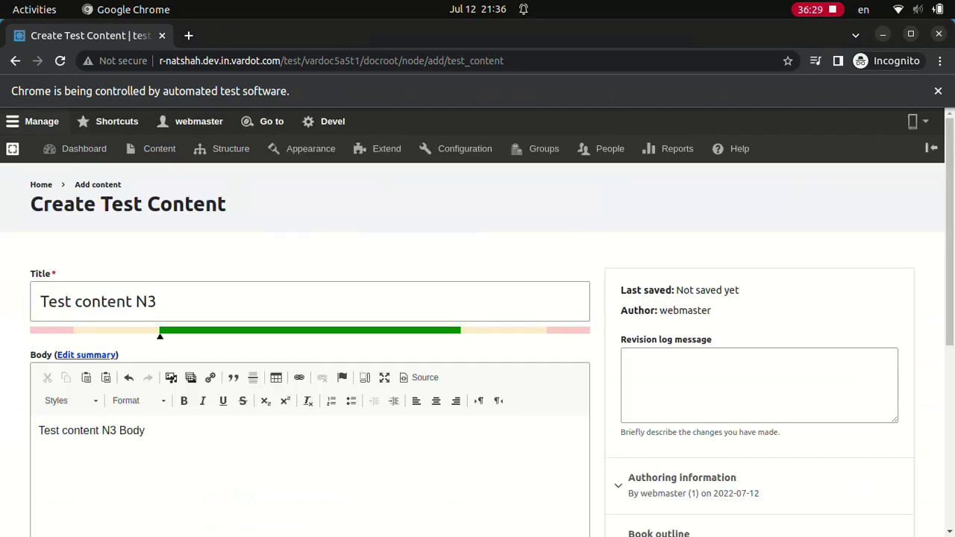
{"action": "left_click", "coordinate": [55, 450]}
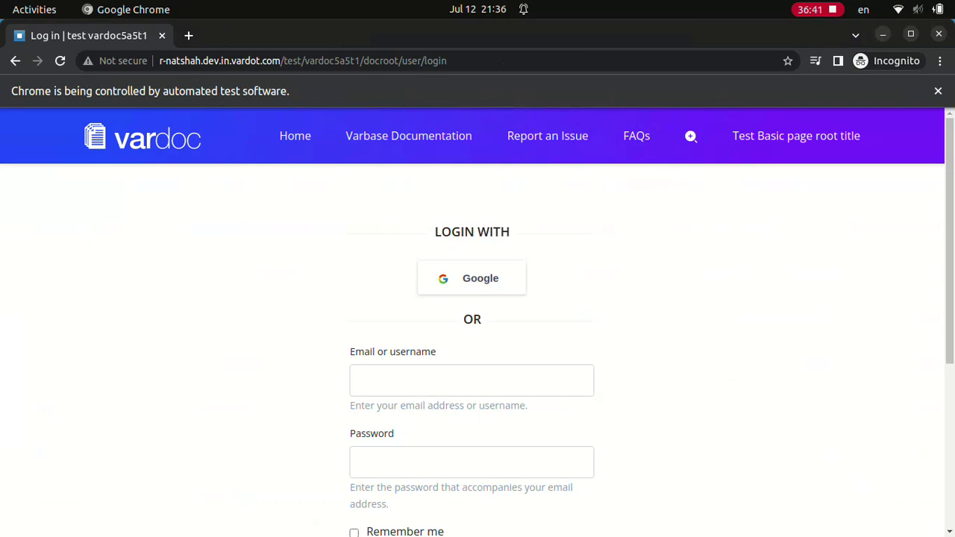
- Log in with the administrator account's username and password
{"action": "type", "text": "webmaster*"}
{"action": "scroll", "coordinate": [477, 335], "scroll_direction": "down", "scroll_amount": 4}
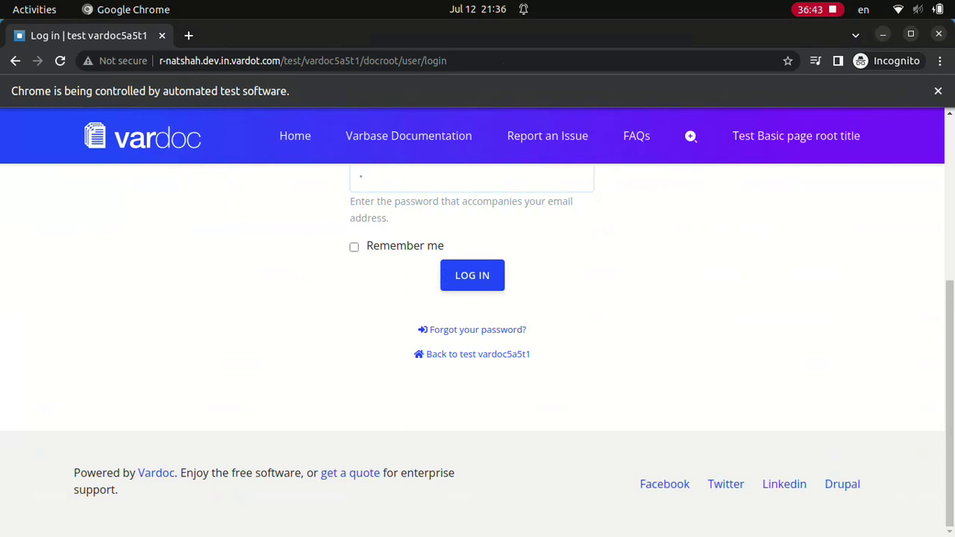
{"action": "key", "text": "Return"}
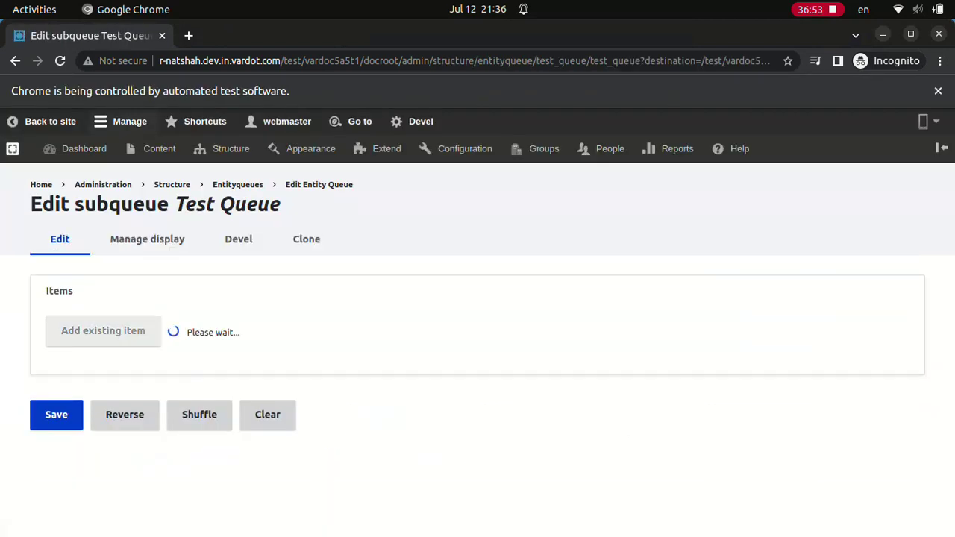
- Add Test content N1, N2 and N3 to the Test Queue subqueue and save it
{"action": "type", "text": "Test content N1"}
{"action": "key", "text": "Return"}
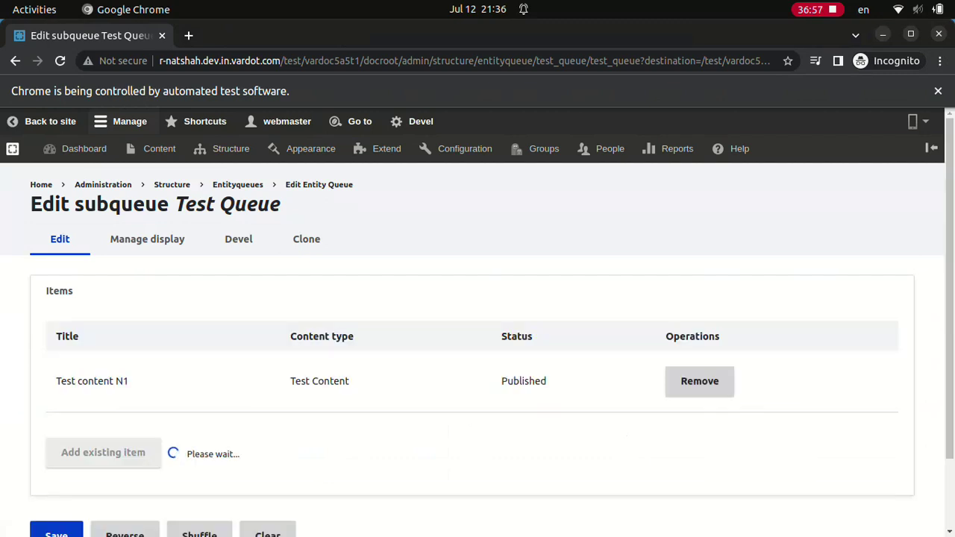
{"action": "type", "text": "Test content N2"}
{"action": "key", "text": "Return"}
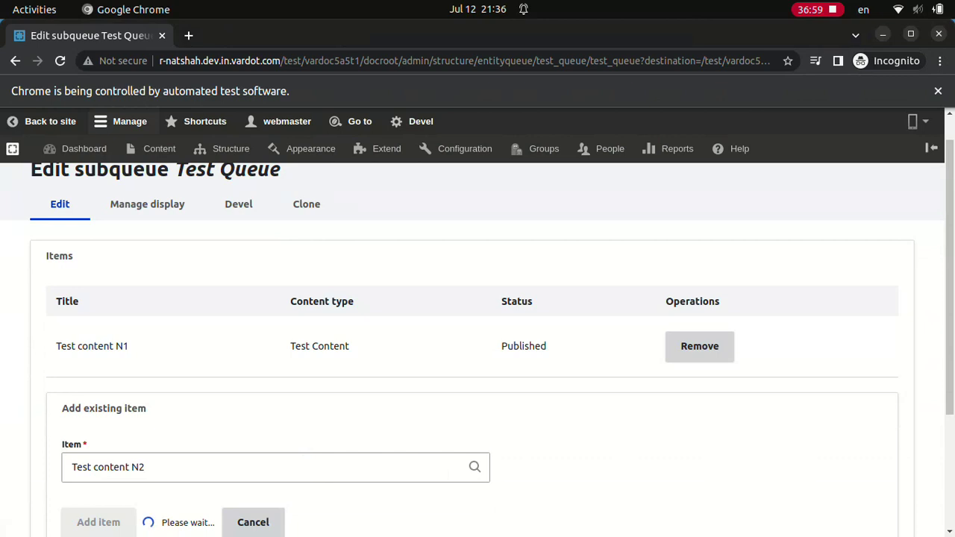
{"action": "type", "text": "Test content N3"}
{"action": "key", "text": "Return"}
{"action": "key", "text": "Return"}
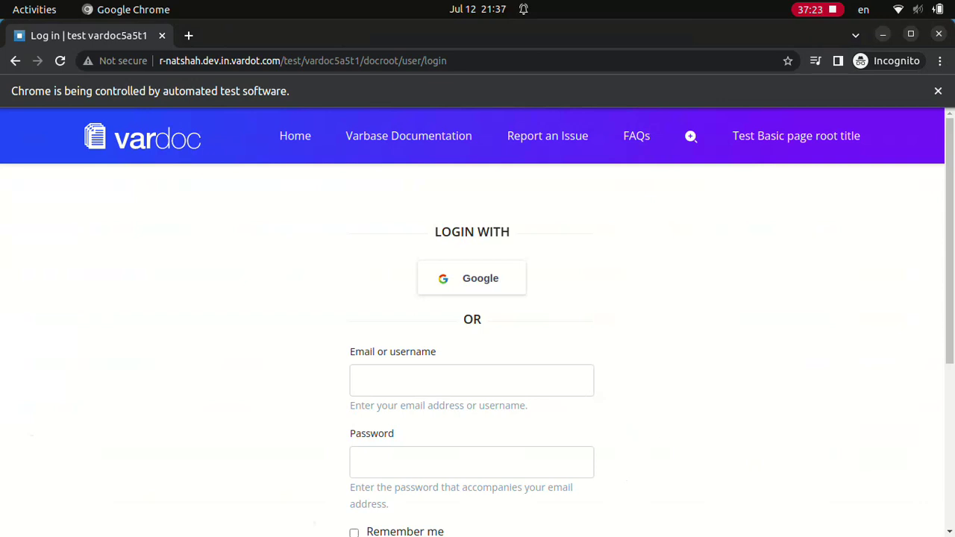
- Log in with the administrator account's username and password
{"action": "left_click", "coordinate": [471, 381]}
{"action": "type", "text": "webmaster"}
{"action": "left_click", "coordinate": [471, 462]}
{"action": "type", "text": "a"}
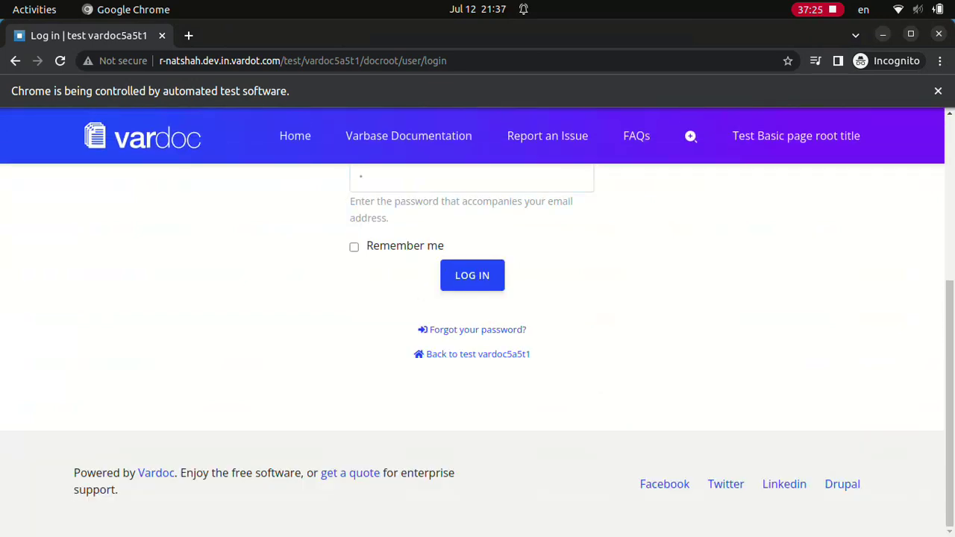
{"action": "key", "text": "Return"}
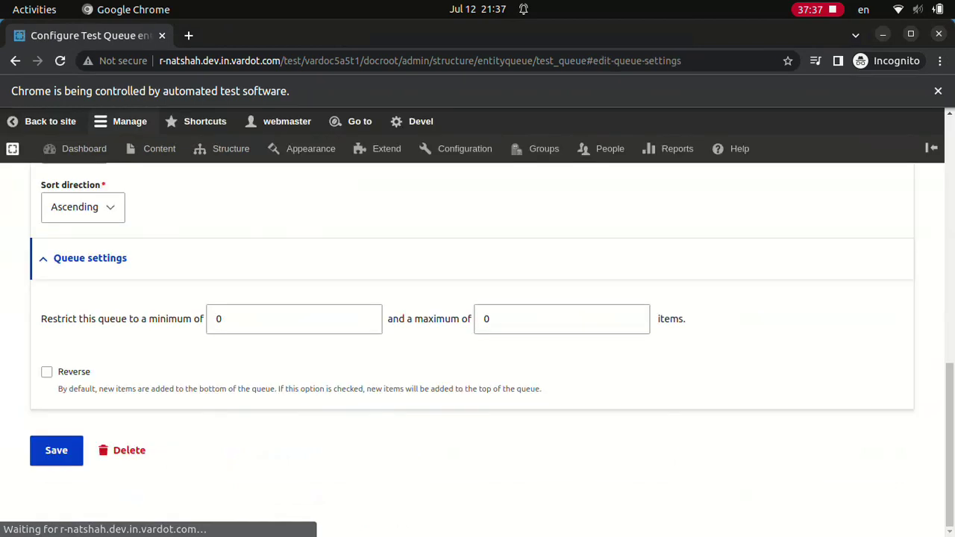
- Enable Reverse for Test Queue, reorder it to N3, N2, N1, and delete the three test contents
{"action": "left_click", "coordinate": [46, 371]}
{"action": "left_click", "coordinate": [55, 450]}
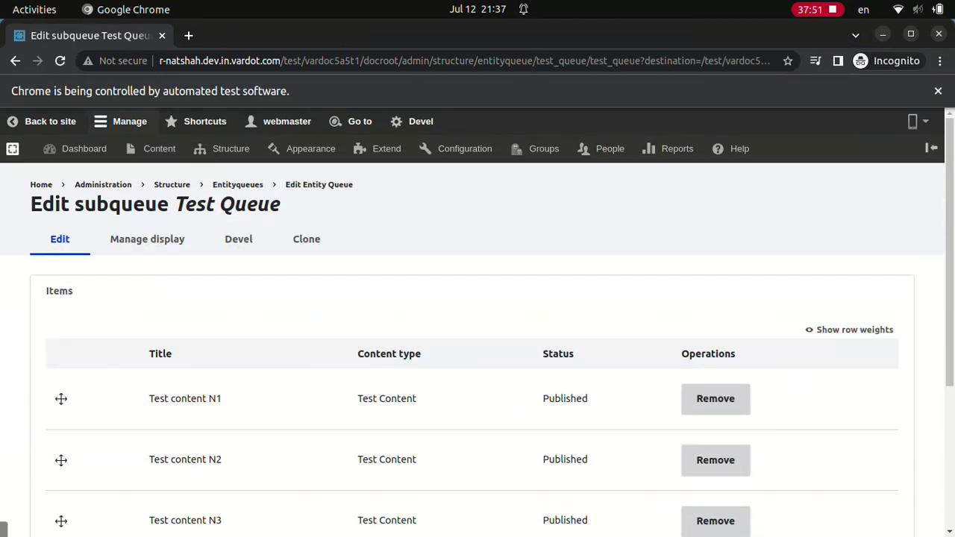
{"action": "left_click", "coordinate": [124, 520]}
{"action": "left_click", "coordinate": [57, 520]}
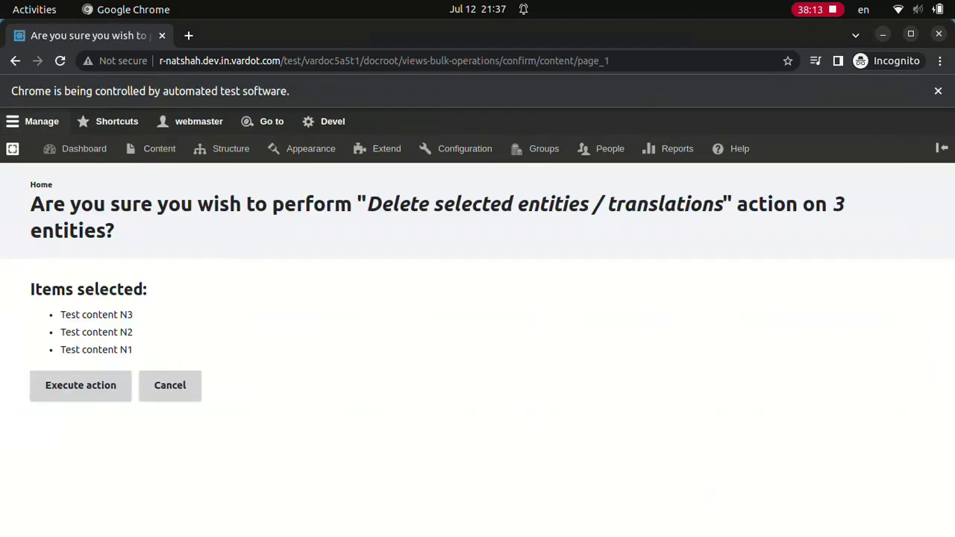
{"action": "left_click", "coordinate": [80, 385]}
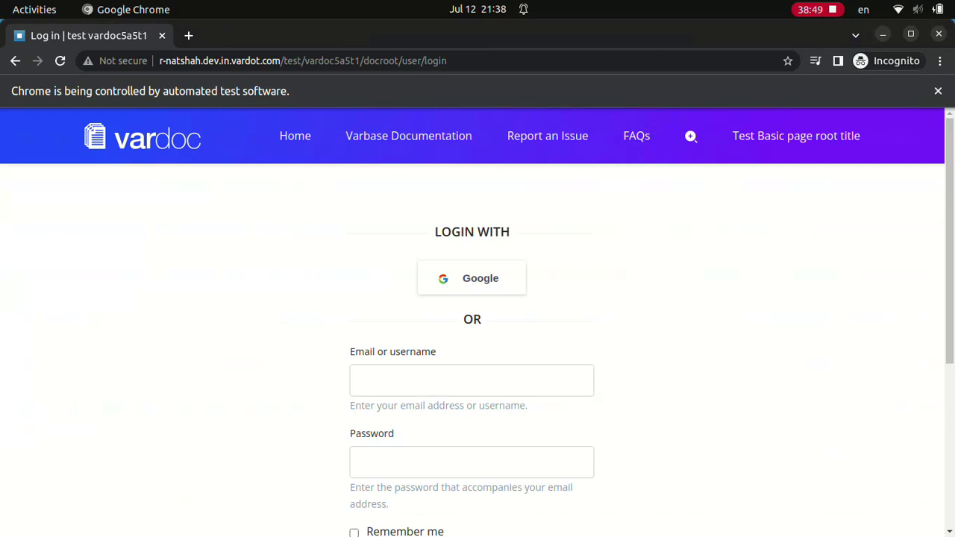
- Log in with the super admin account's username and password
{"action": "left_click", "coordinate": [471, 380]}
{"action": "type", "text": "Super admin"}
{"action": "left_click", "coordinate": [471, 462]}
{"action": "scroll", "coordinate": [477, 336], "scroll_direction": "down", "scroll_amount": 4}
{"action": "left_click", "coordinate": [472, 275]}
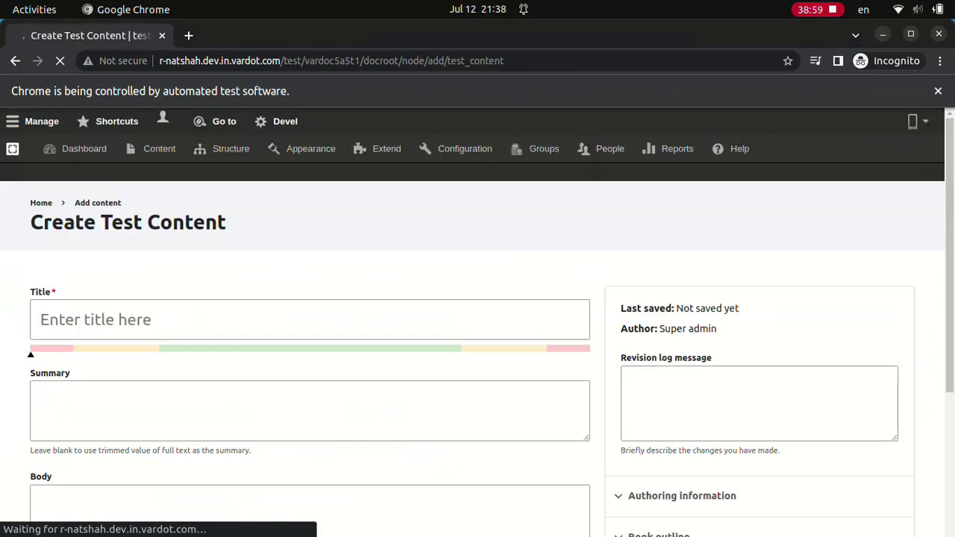
- Save Test tab content number 1, then add it to Test Queue, remove it, and add it again
{"action": "left_click", "coordinate": [56, 522]}
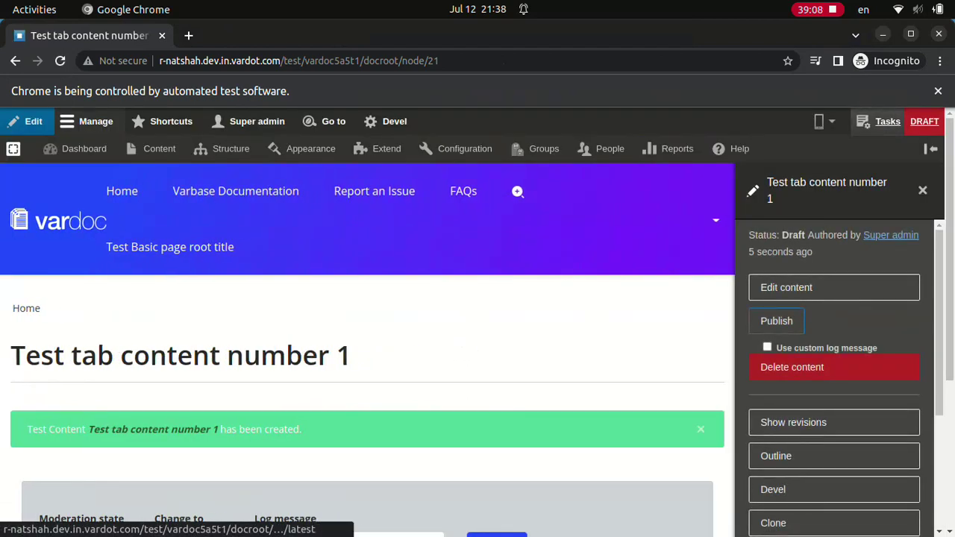
{"action": "scroll", "coordinate": [834, 372], "scroll_direction": "down", "scroll_amount": 1}
{"action": "left_click", "coordinate": [834, 524]}
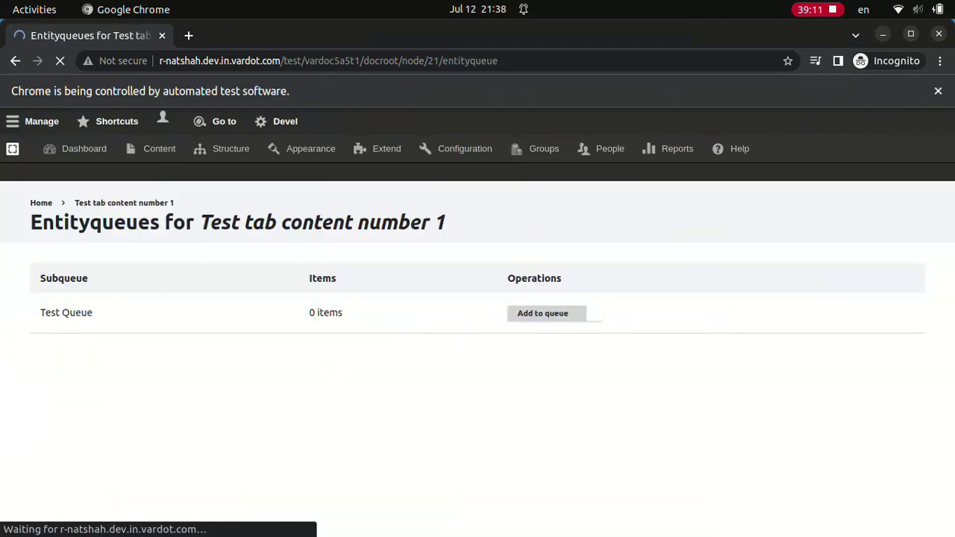
{"action": "left_click", "coordinate": [542, 325]}
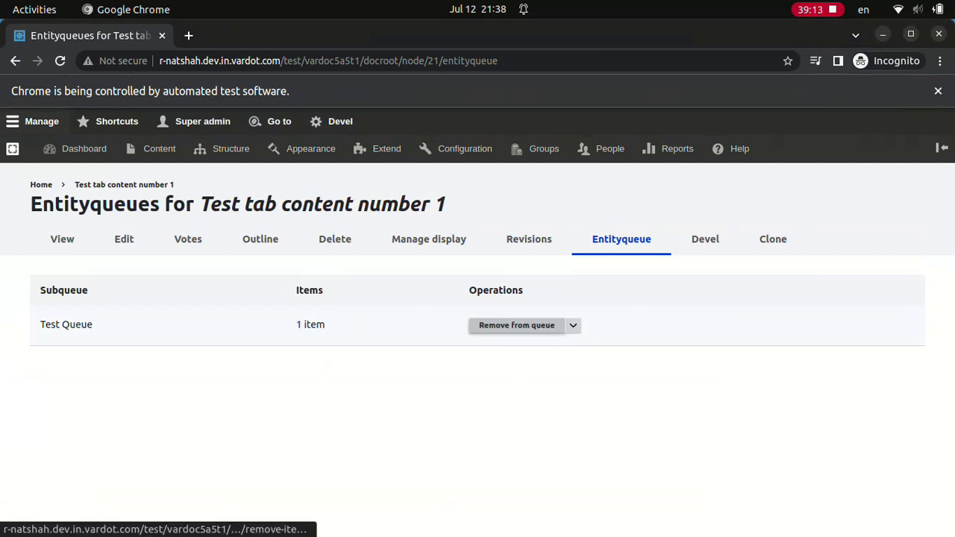
{"action": "left_click", "coordinate": [514, 324]}
{"action": "left_click", "coordinate": [553, 326]}
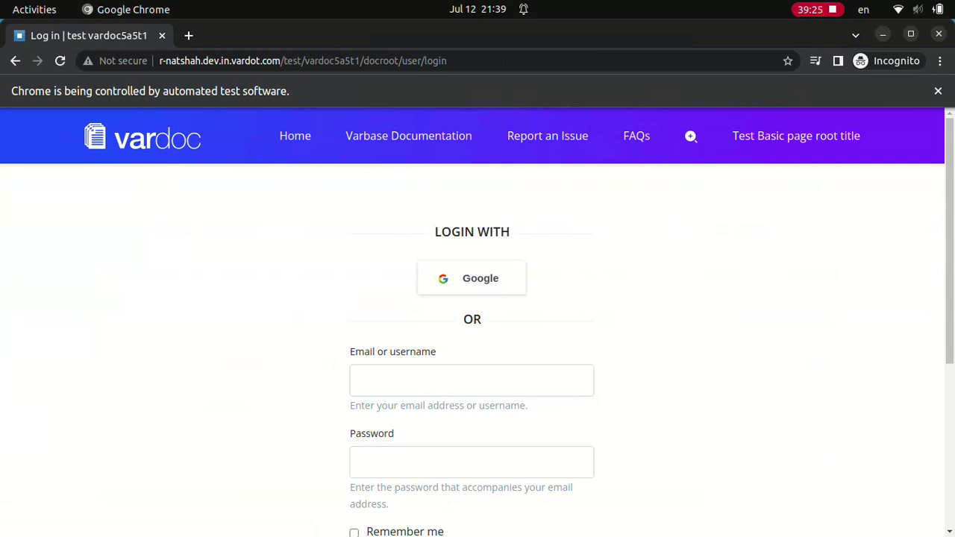
- As site admin, save a Basic page titled 'Linking to internal content #1 title' with body 'Linking to internal content #1 body'
{"action": "left_click", "coordinate": [471, 380]}
{"action": "type", "text": "Site admin"}
{"action": "left_click", "coordinate": [472, 462]}
{"action": "scroll", "coordinate": [478, 335], "scroll_direction": "down", "scroll_amount": 4}
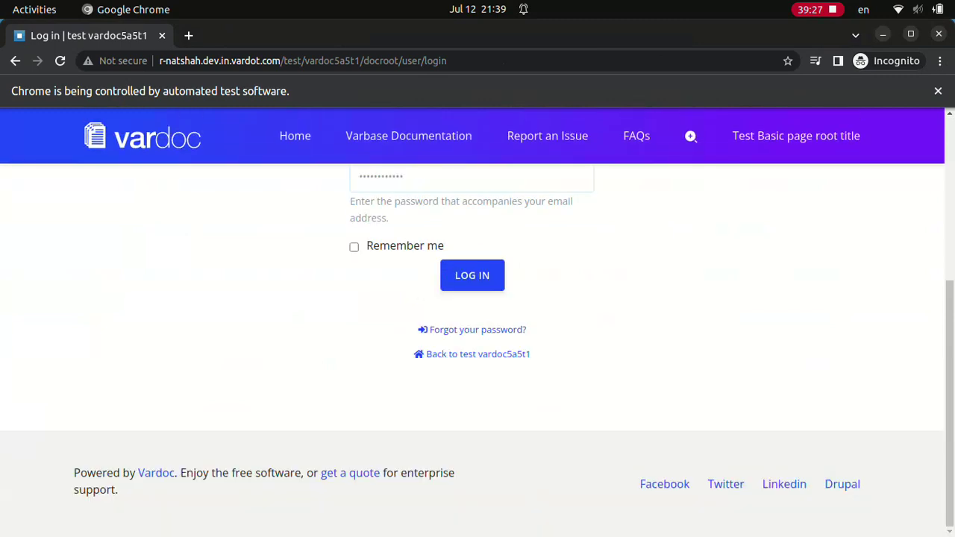
{"action": "left_click", "coordinate": [472, 274]}
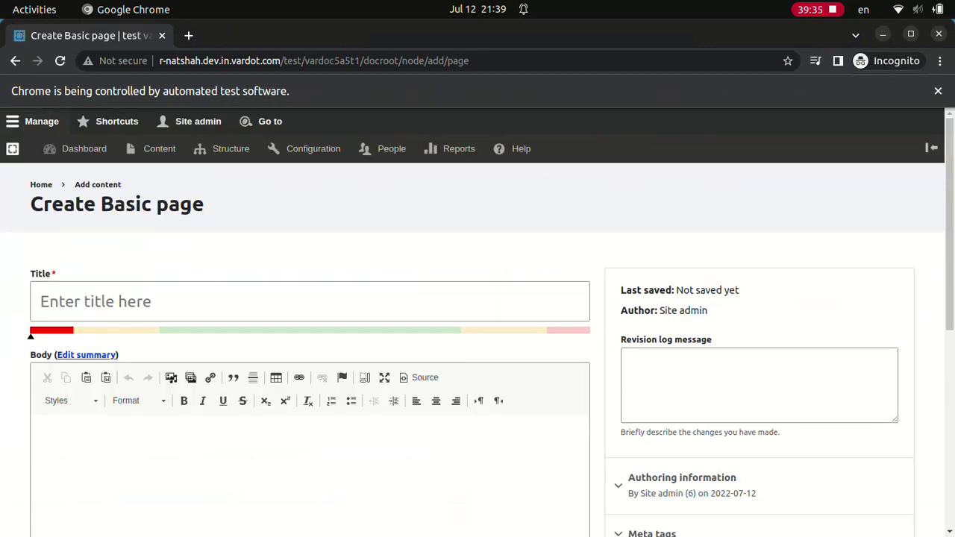
{"action": "type", "text": "Linking to internal content #1 titleLinking to internal content #1 body"}
{"action": "left_click", "coordinate": [55, 449]}
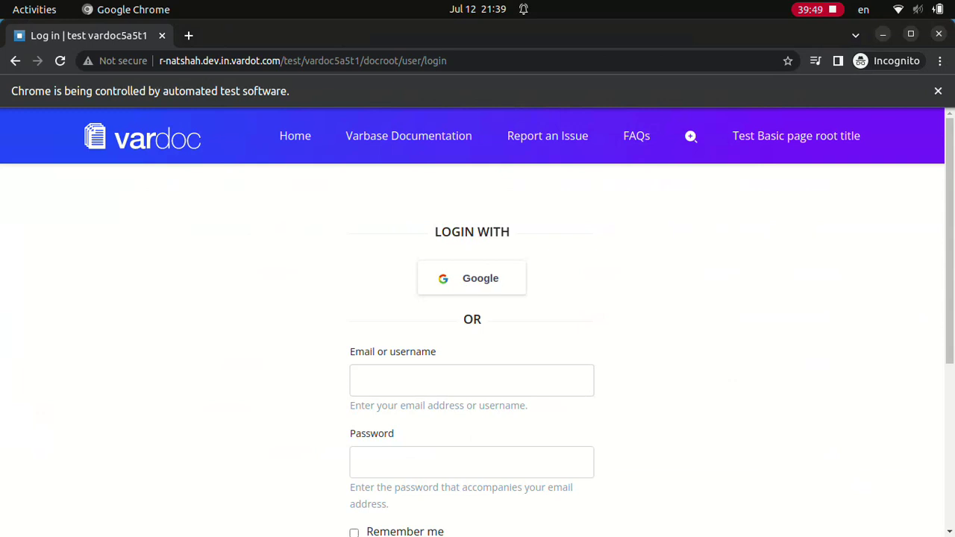
- Log in with the site admin account's username and password
{"action": "type", "text": "Site admin************"}
{"action": "scroll", "coordinate": [478, 335], "scroll_direction": "down", "scroll_amount": 4}
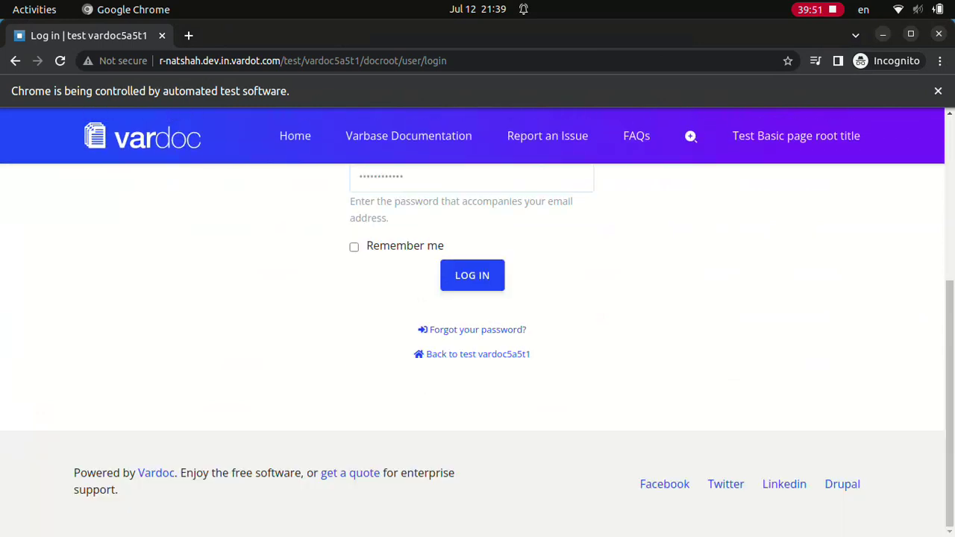
{"action": "left_click", "coordinate": [472, 275]}
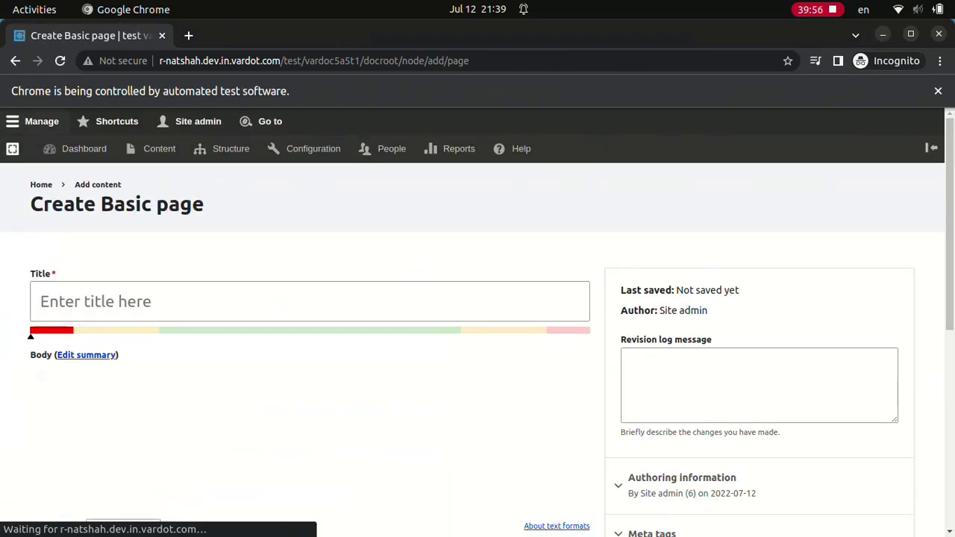
- Save Basic page 'Linking to internal content #2 title' whose body links to the #1 page
{"action": "type", "text": "Linking to internal content #2 titleLinking to internal content #2 body"}
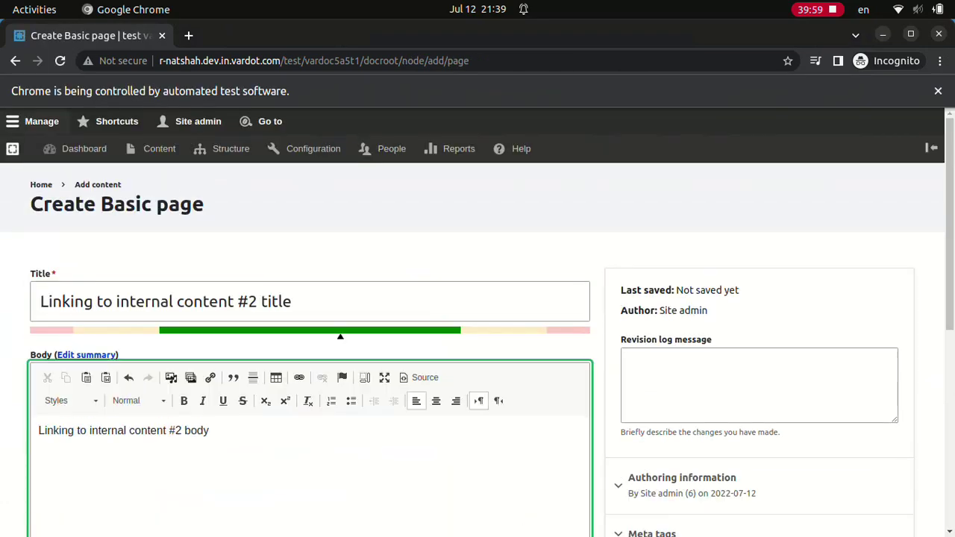
{"action": "key", "text": "ctrl+k"}
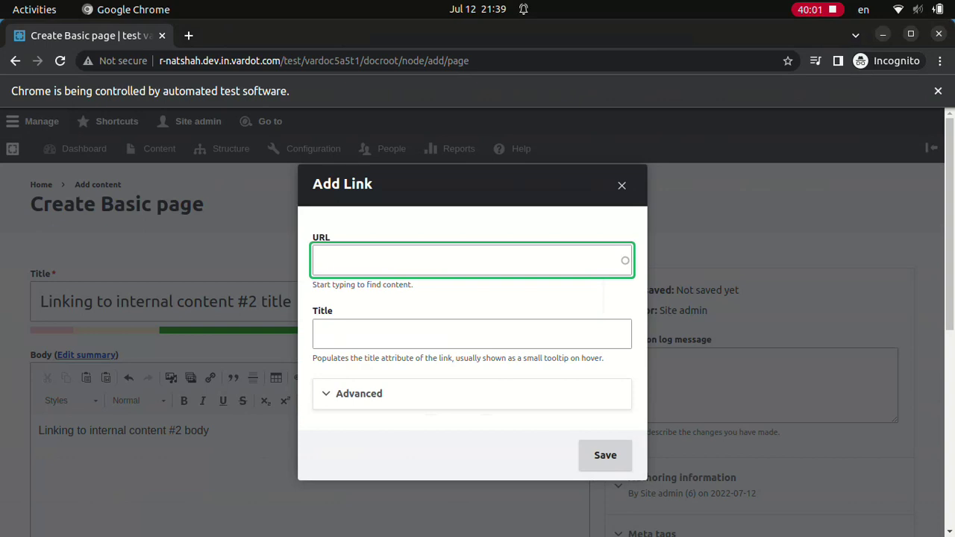
{"action": "type", "text": "Linking"}
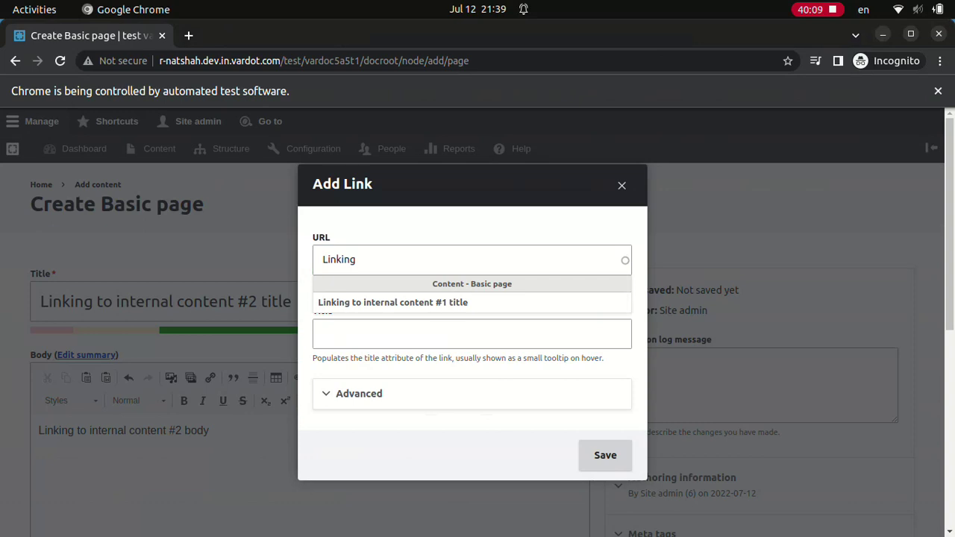
{"action": "key", "text": "Down"}
{"action": "key", "text": "Return"}
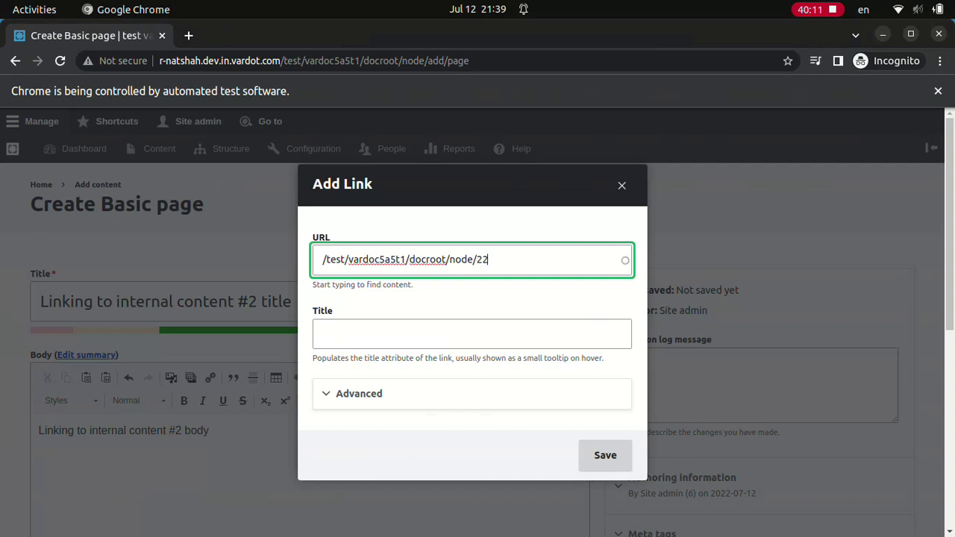
{"action": "left_click", "coordinate": [605, 455]}
{"action": "left_click", "coordinate": [56, 450]}
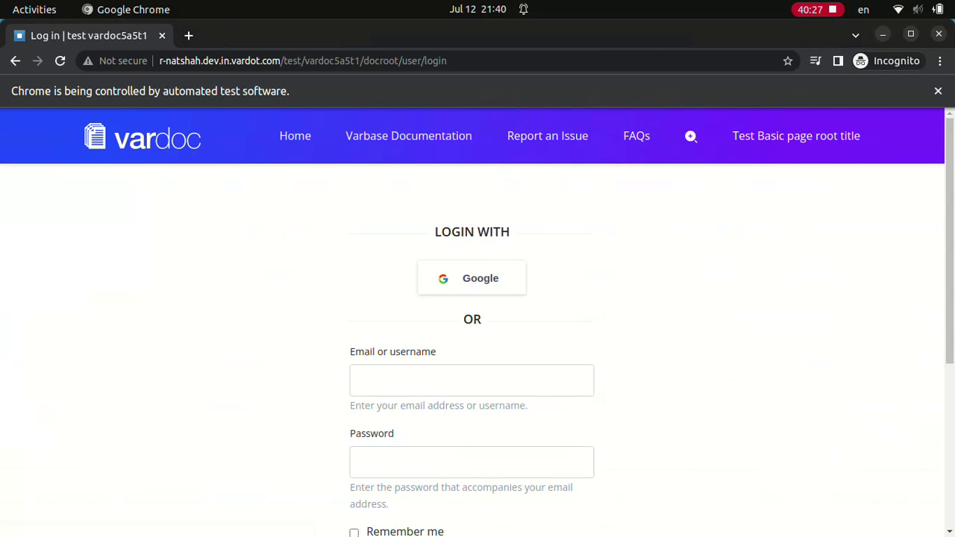
- Submit the administrator username and password on the login page, then sign in once more
{"action": "type", "text": "webmaster"}
{"action": "scroll", "coordinate": [477, 335], "scroll_direction": "down", "scroll_amount": 4}
{"action": "key", "text": "Return"}
{"action": "type", "text": "webmastera"}
{"action": "scroll", "coordinate": [477, 335], "scroll_direction": "down", "scroll_amount": 4}
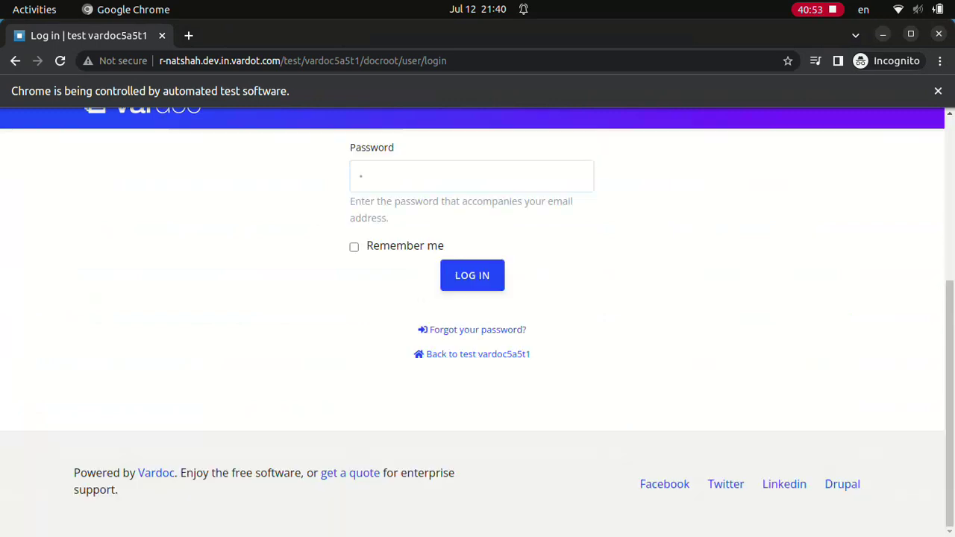
{"action": "key", "text": "Return"}
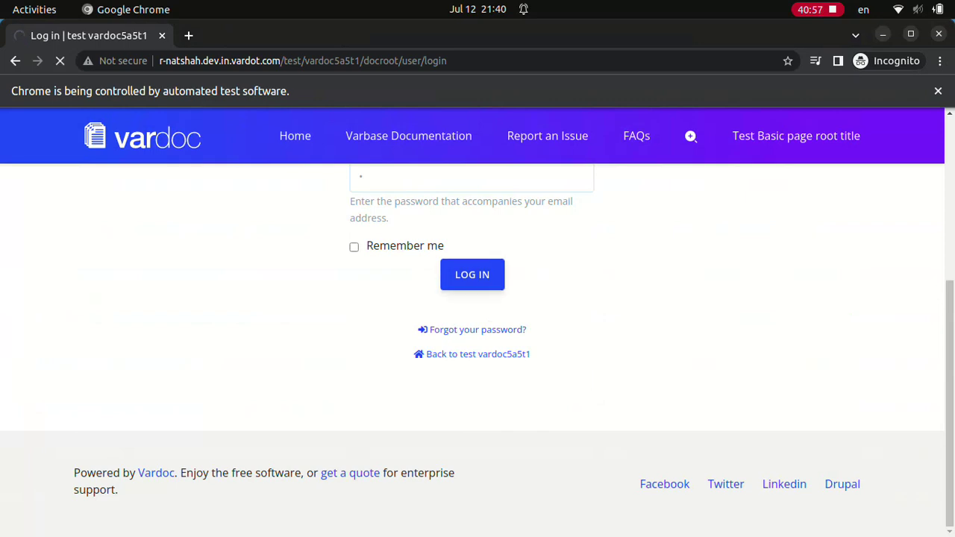